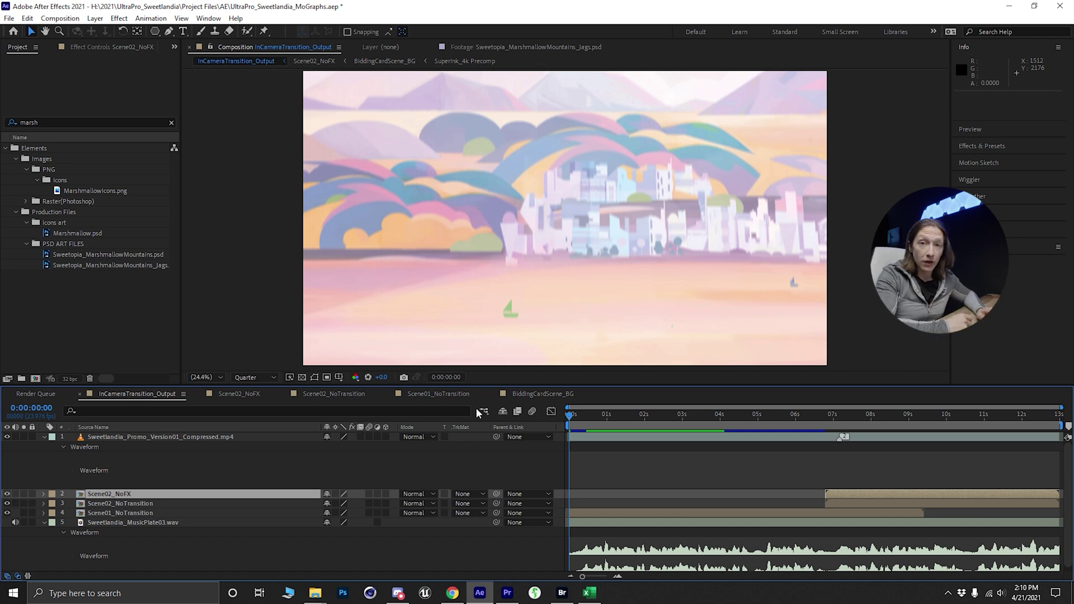
# Hide the Sweetlandia_Promo_Version01_Compressed.mp4 layer, preview the composition from its first frame, and park the playhead at 0:00:07:13.
pyautogui.press('space')
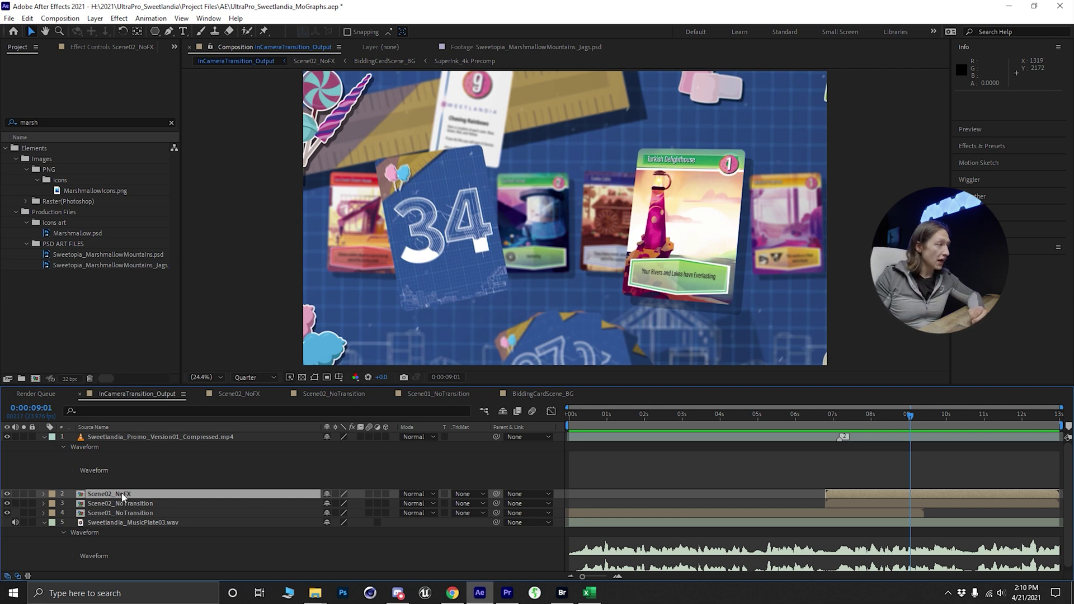
pyautogui.click(7, 437)
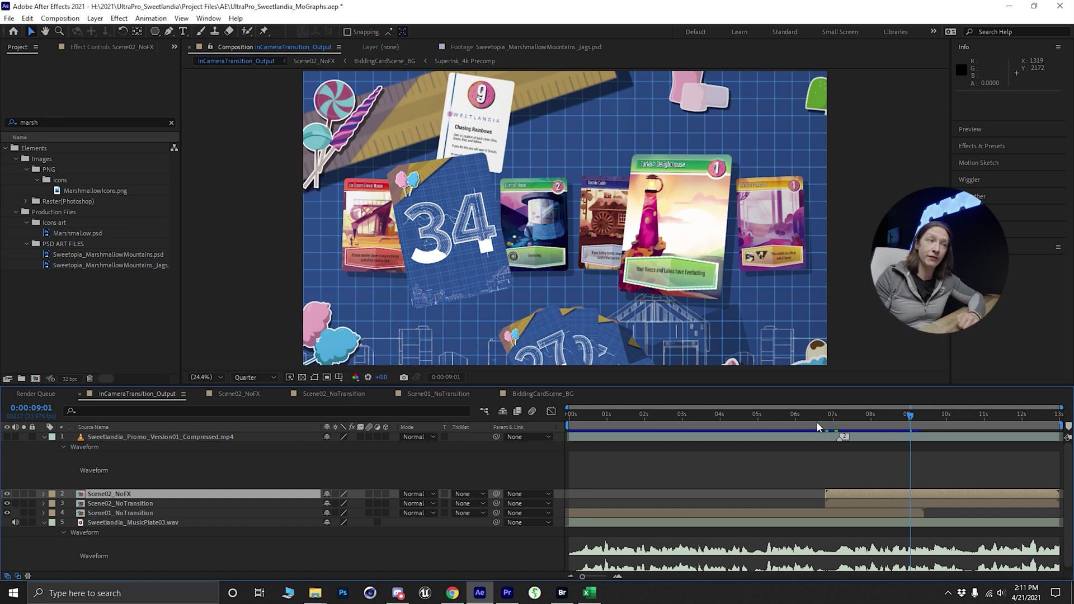
pyautogui.moveTo(813, 428); pyautogui.dragTo(549, 409)
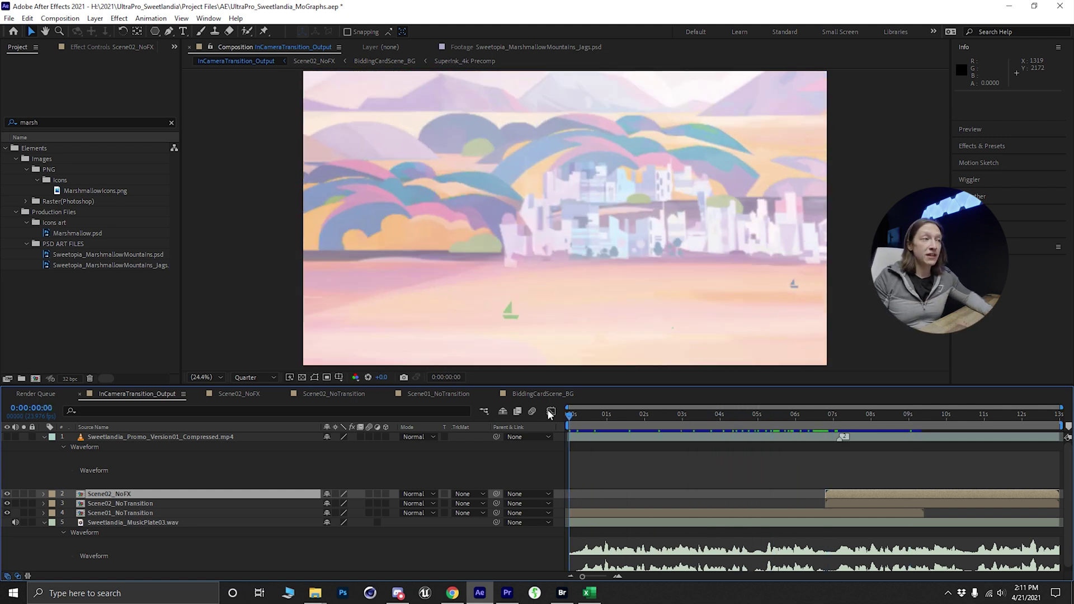
pyautogui.press('space')
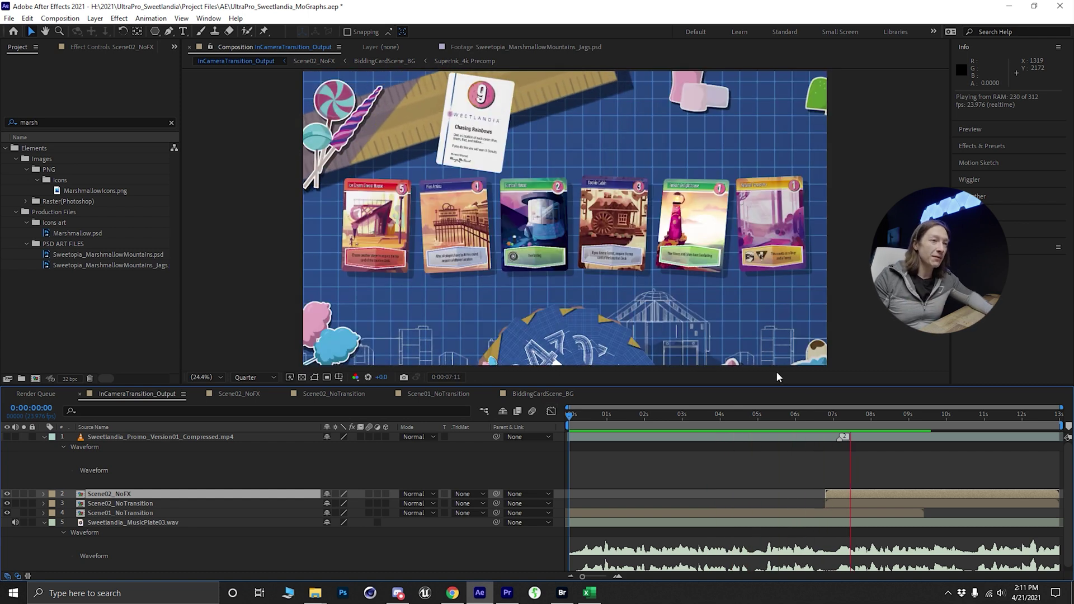
pyautogui.moveTo(849, 424)
pyautogui.mouseDown()
pyautogui.moveTo(867, 422)
pyautogui.moveTo(814, 420)
pyautogui.moveTo(854, 423)
pyautogui.mouseUp()
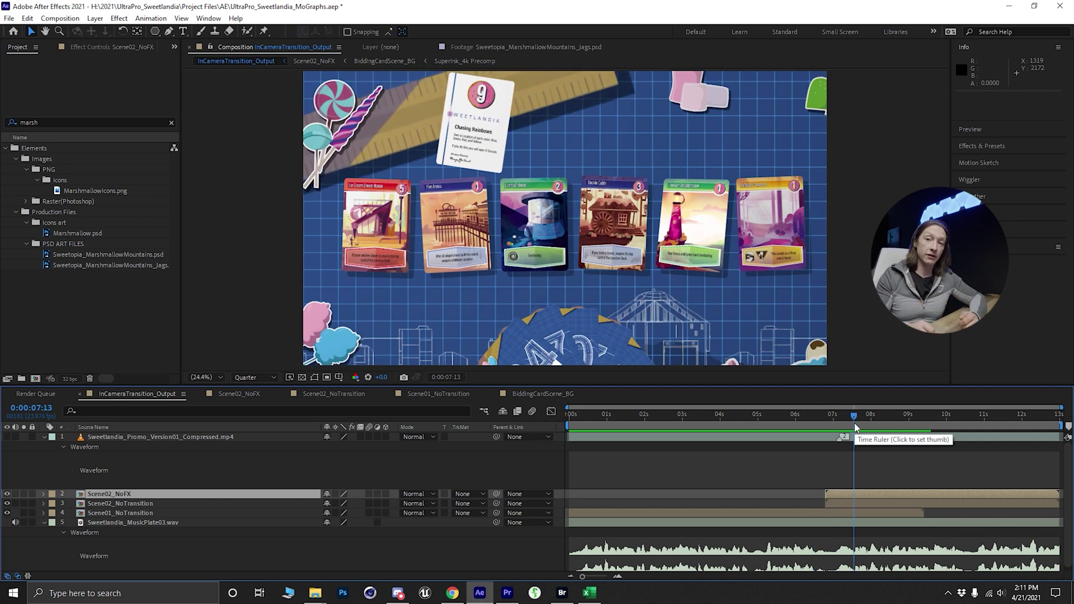
# Open the Scene02_NoFX precomp, preview it from the first frame, and park the playhead at 0:00:01:03.
pyautogui.doubleClick(850, 494)
pyautogui.moveTo(499, 417); pyautogui.dragTo(394, 411)
pyautogui.press('space')
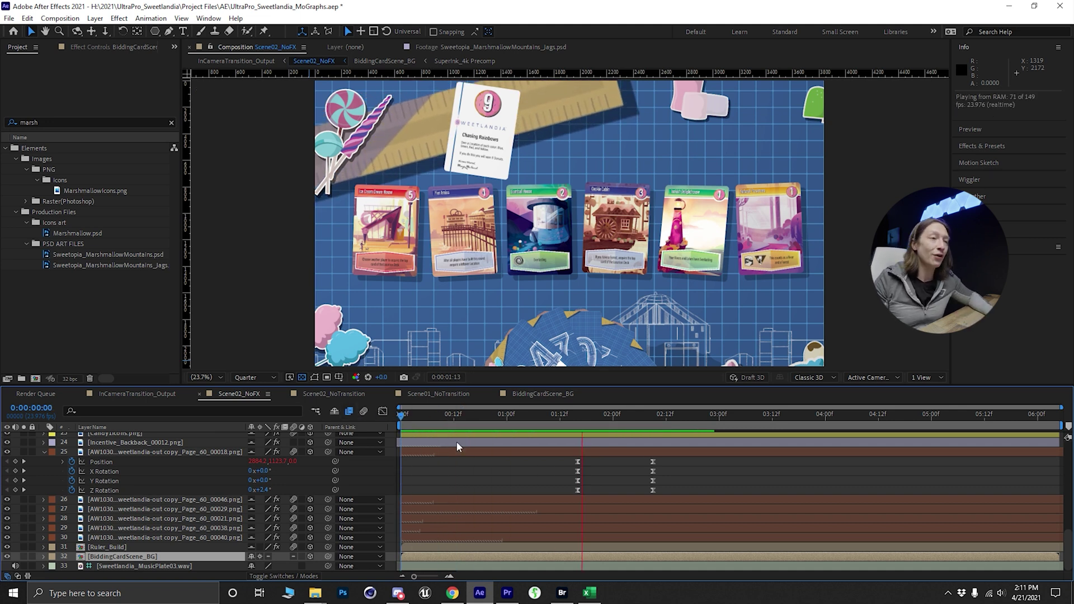
pyautogui.moveTo(515, 418); pyautogui.dragTo(521, 442)
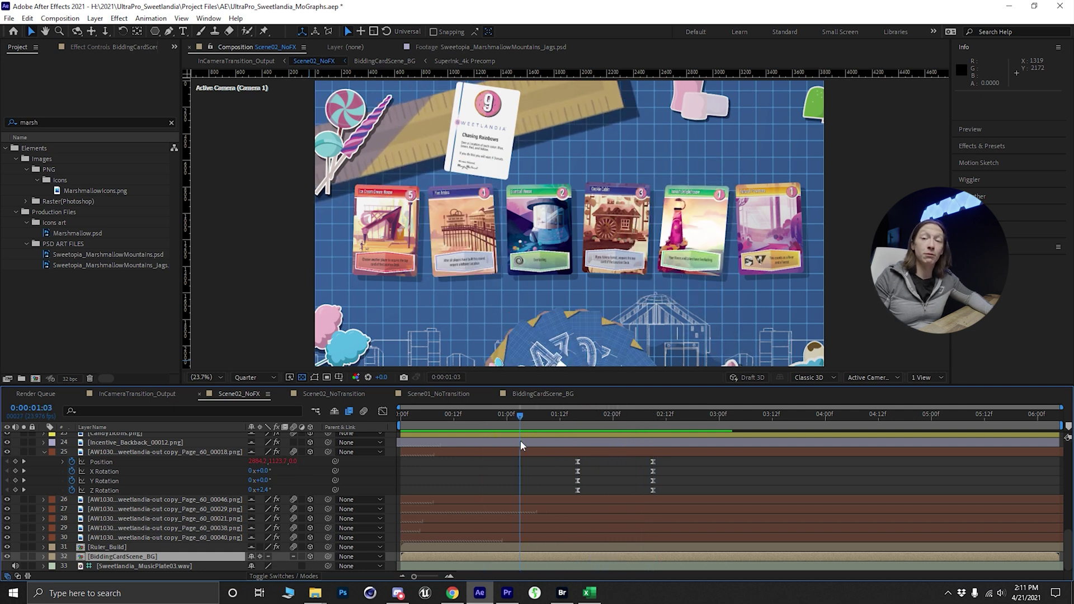
# Open BiddingCardScene_BG and its nested SuperInk_4k Precomp, and play the ink footage from the start.
pyautogui.doubleClick(152, 558)
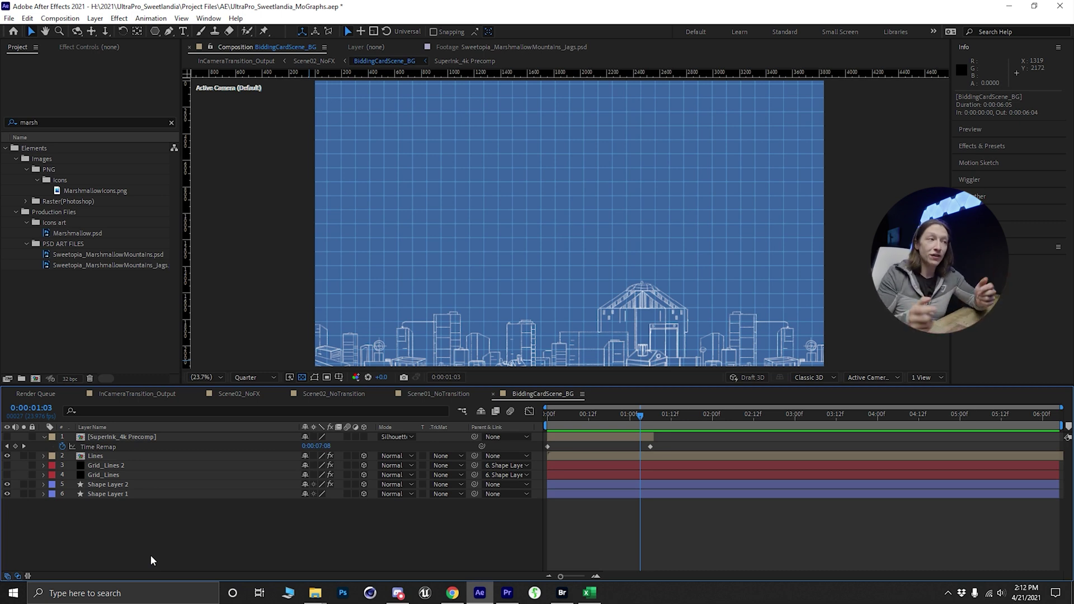
pyautogui.moveTo(556, 414); pyautogui.dragTo(545, 428)
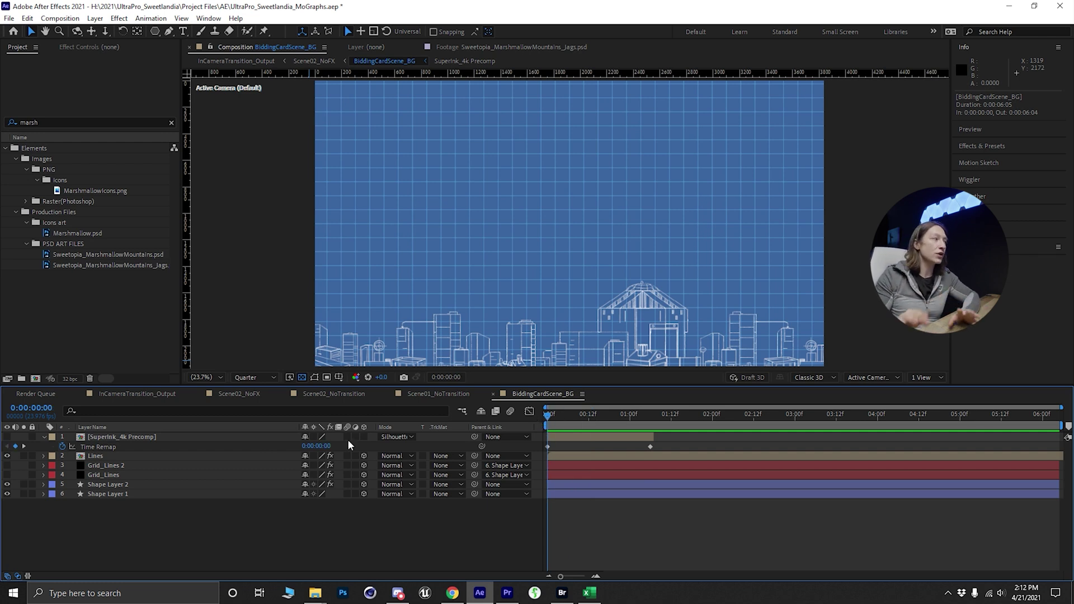
pyautogui.doubleClick(157, 438)
pyautogui.moveTo(563, 429)
pyautogui.mouseDown()
pyautogui.moveTo(663, 429)
pyautogui.moveTo(532, 422)
pyautogui.mouseUp()
pyautogui.press('space')
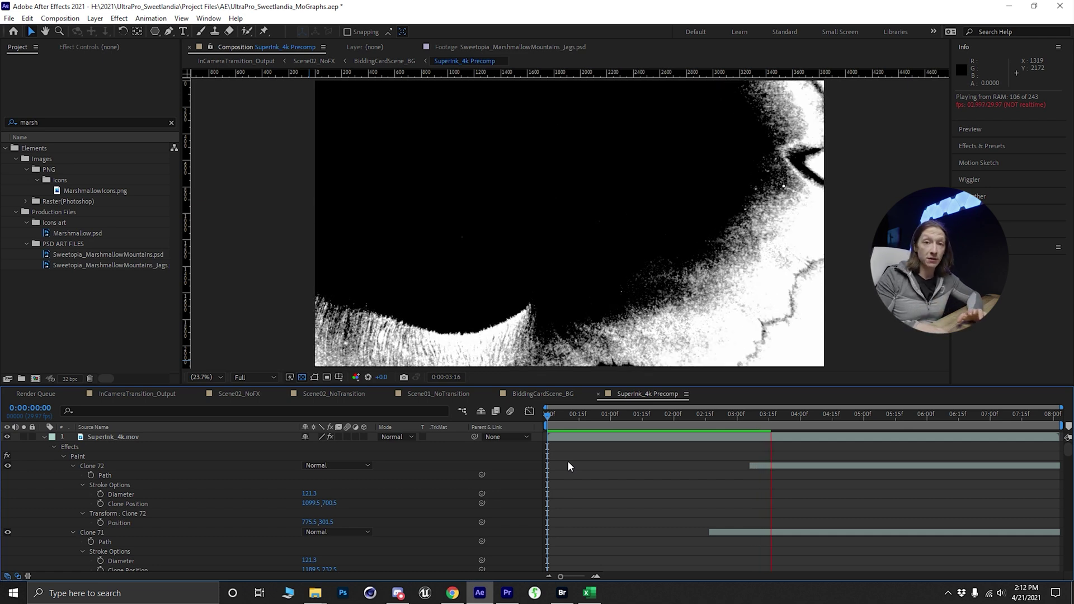
pyautogui.click(565, 415)
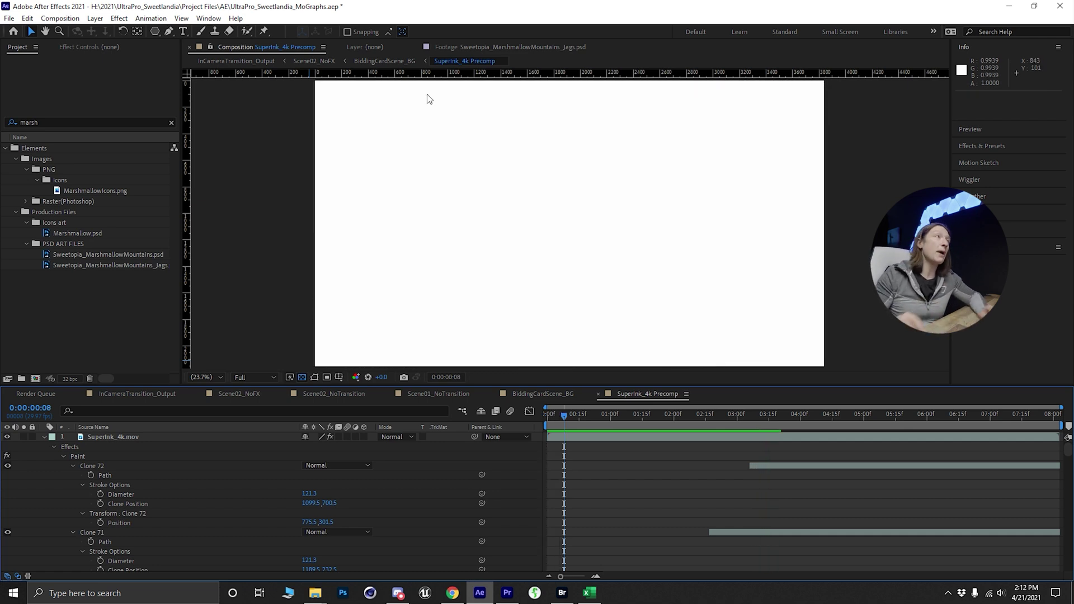
# Return to the first frame of BiddingCardScene_BG and make the SuperInk_4k Precomp layer visible.
pyautogui.click(392, 61)
pyautogui.click(583, 430)
pyautogui.press('Home')
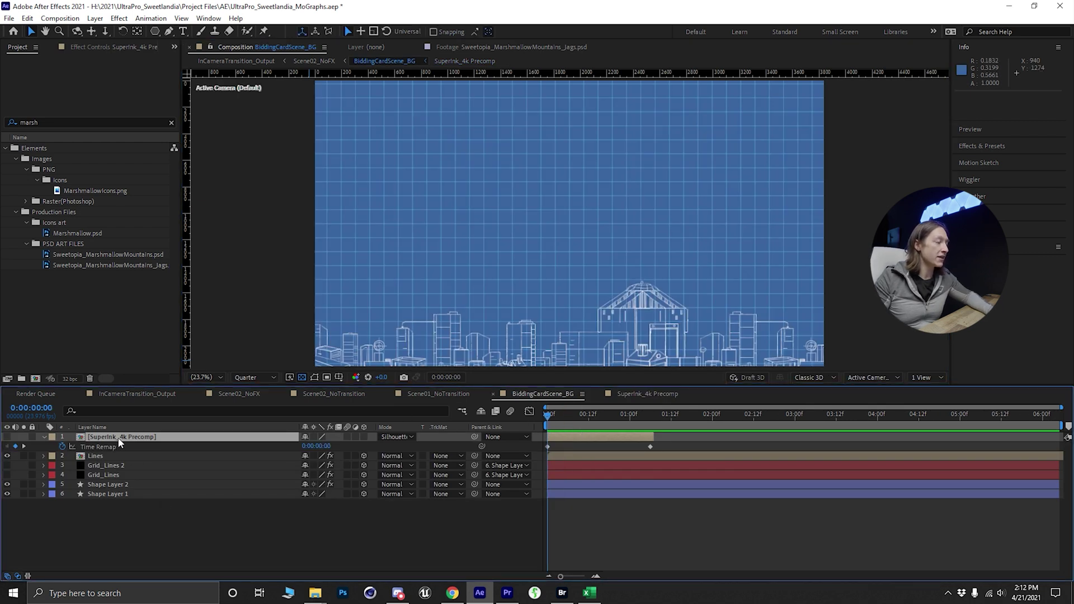
pyautogui.click(410, 435)
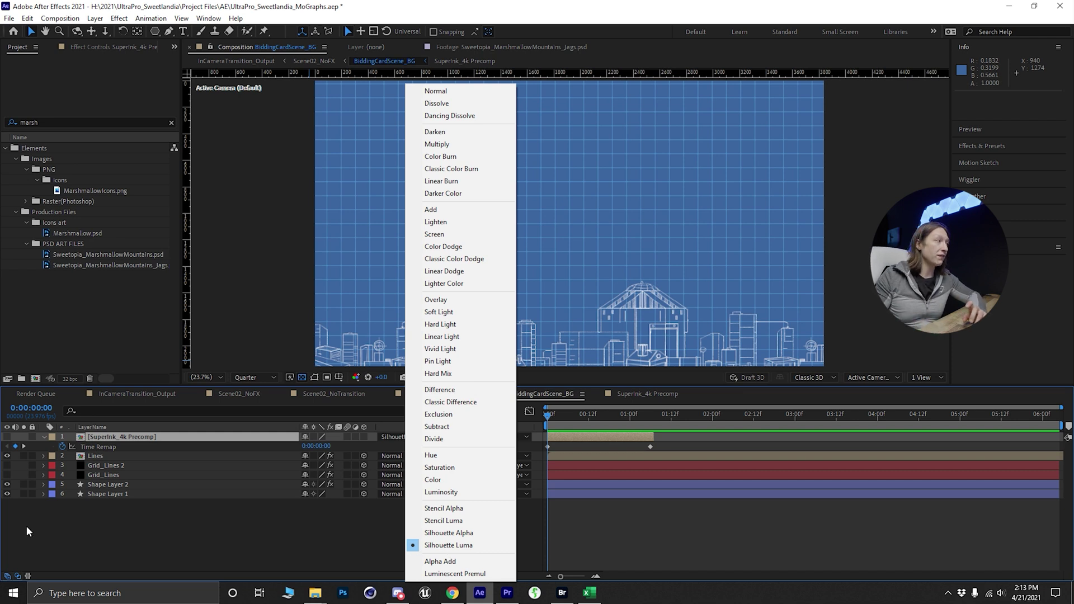
pyautogui.click(15, 444)
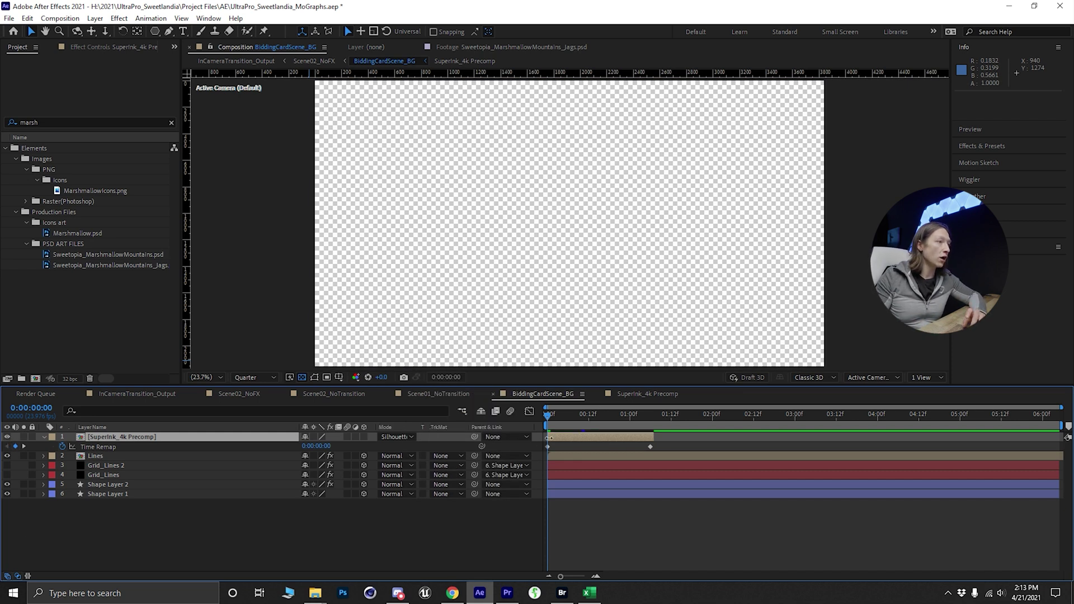
# Set the SuperInk_4k Precomp layer's blending mode to Normal and scrub through its black-and-white ink matte to 0:00:00:09.
pyautogui.click(396, 437)
pyautogui.click(434, 92)
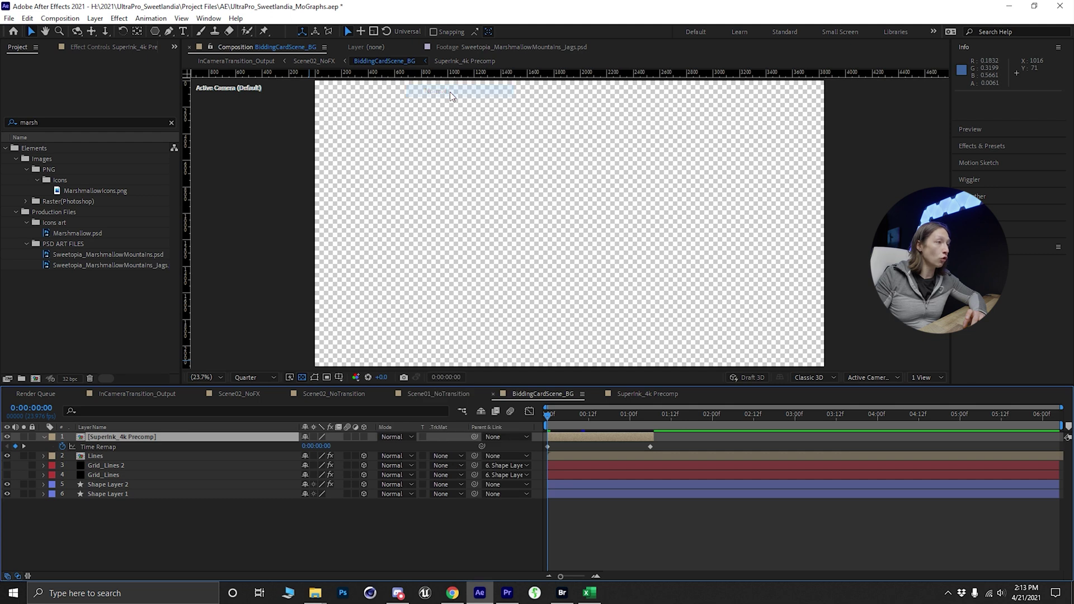
pyautogui.moveTo(552, 423)
pyautogui.mouseDown()
pyautogui.moveTo(644, 423)
pyautogui.moveTo(598, 418)
pyautogui.mouseUp()
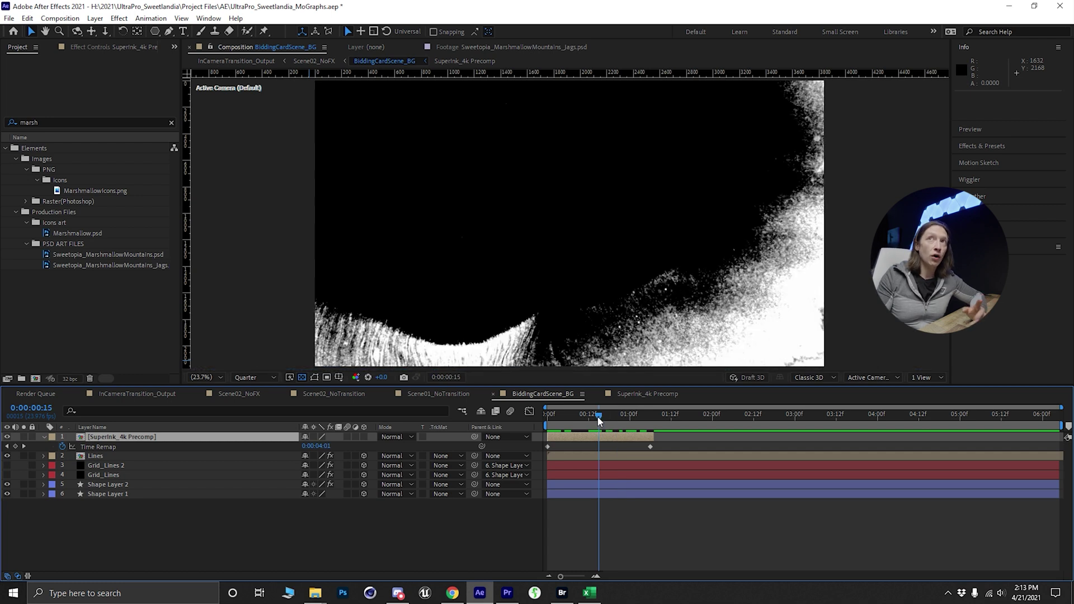
pyautogui.moveTo(598, 421)
pyautogui.mouseDown()
pyautogui.moveTo(561, 419)
pyautogui.moveTo(578, 420)
pyautogui.mouseUp()
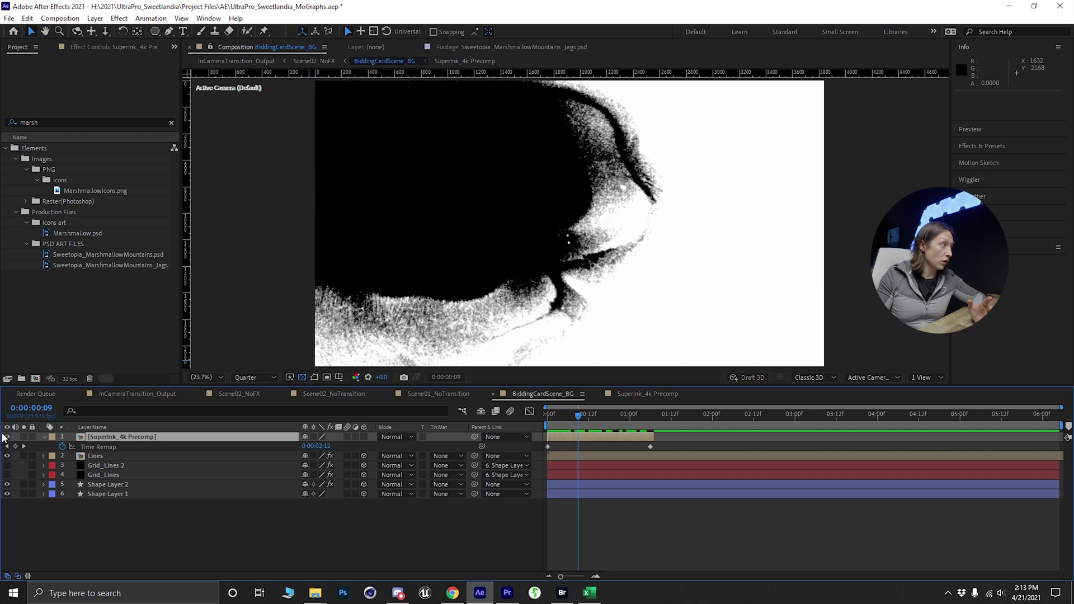
# Set the SuperInk_4k Precomp layer's blending mode to Silhouette Luma and preview the blueprint background's ink reveal from the first frame.
pyautogui.click(396, 437)
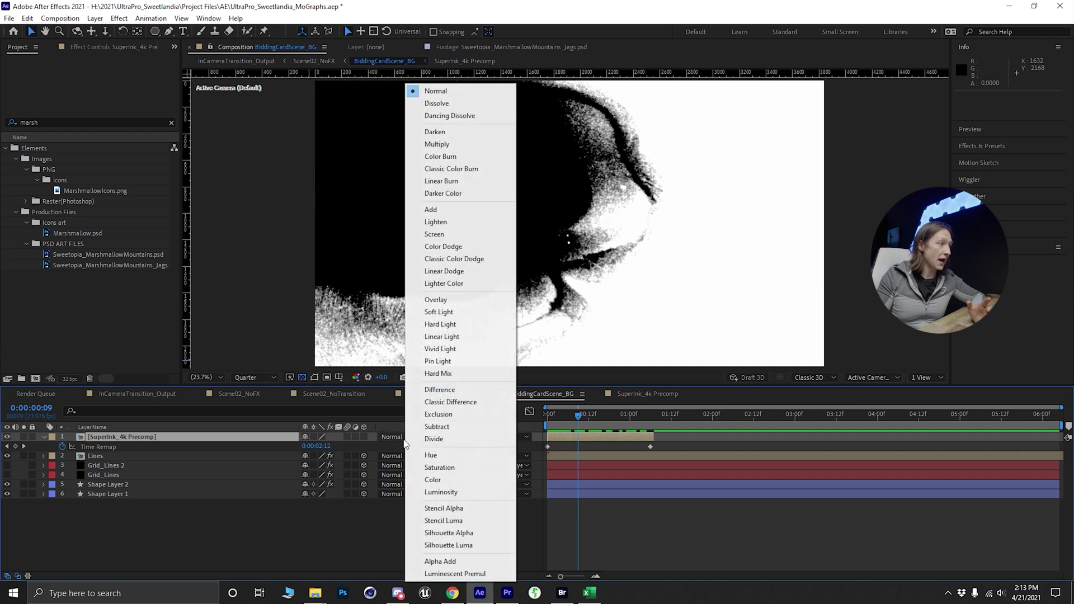
pyautogui.click(436, 545)
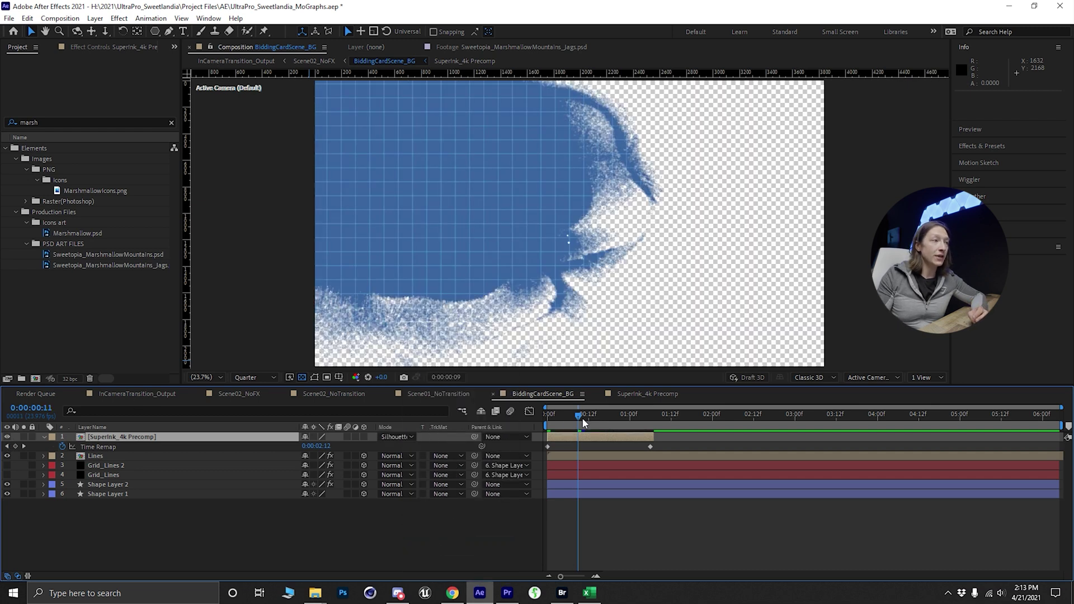
pyautogui.moveTo(585, 418); pyautogui.dragTo(536, 421)
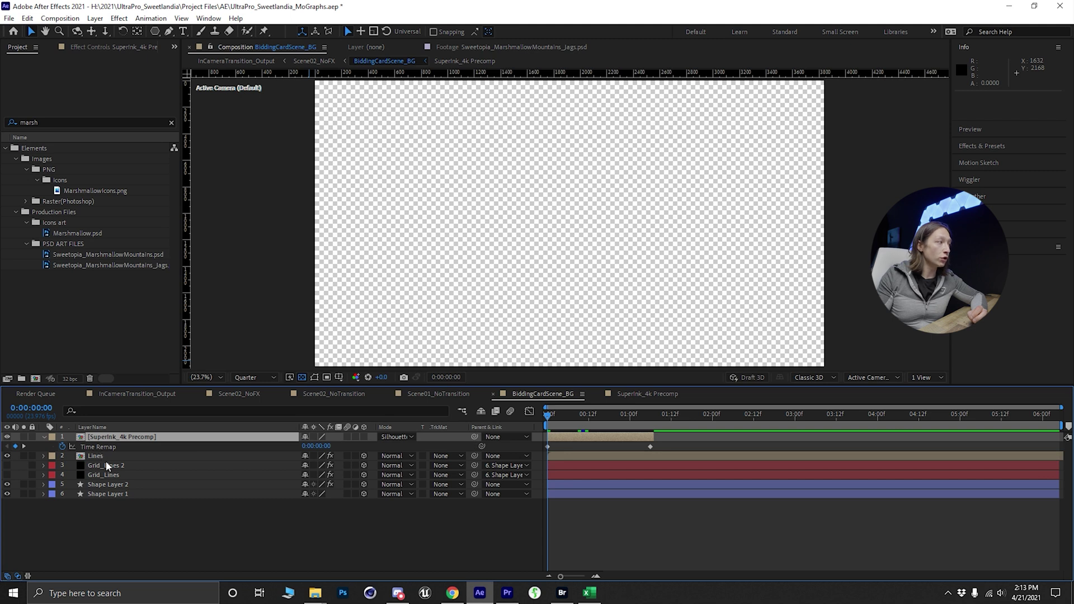
pyautogui.press('space')
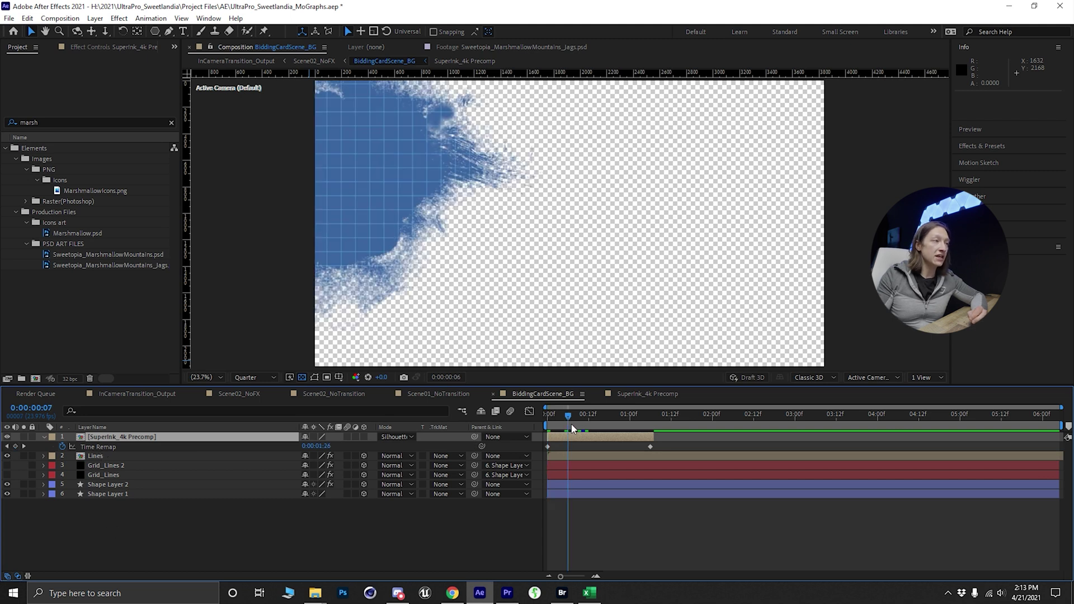
pyautogui.press('space')
pyautogui.press('space')
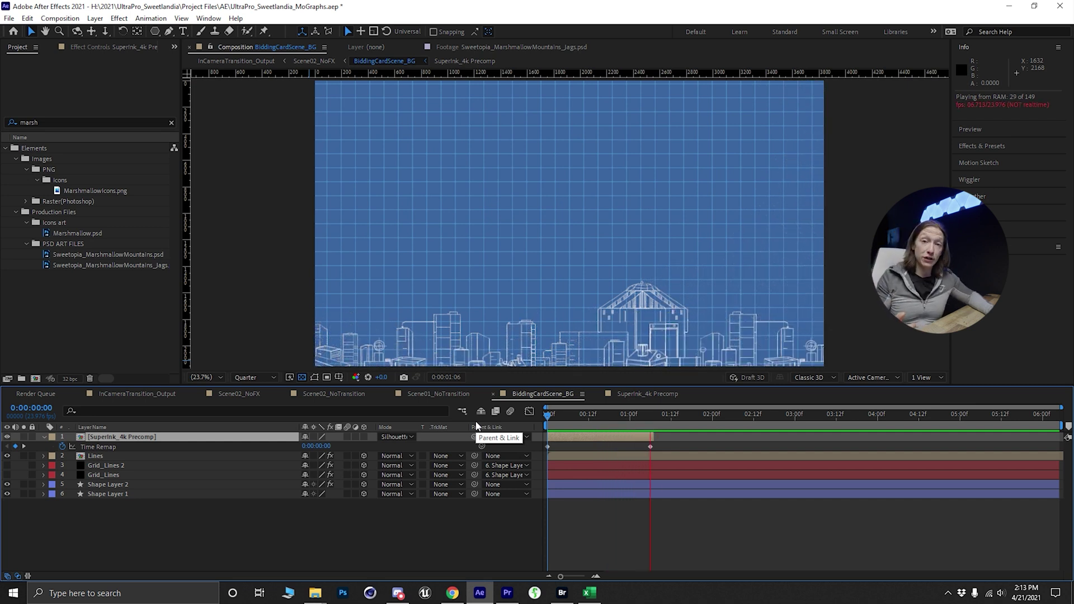
pyautogui.press('space')
pyautogui.press('space')
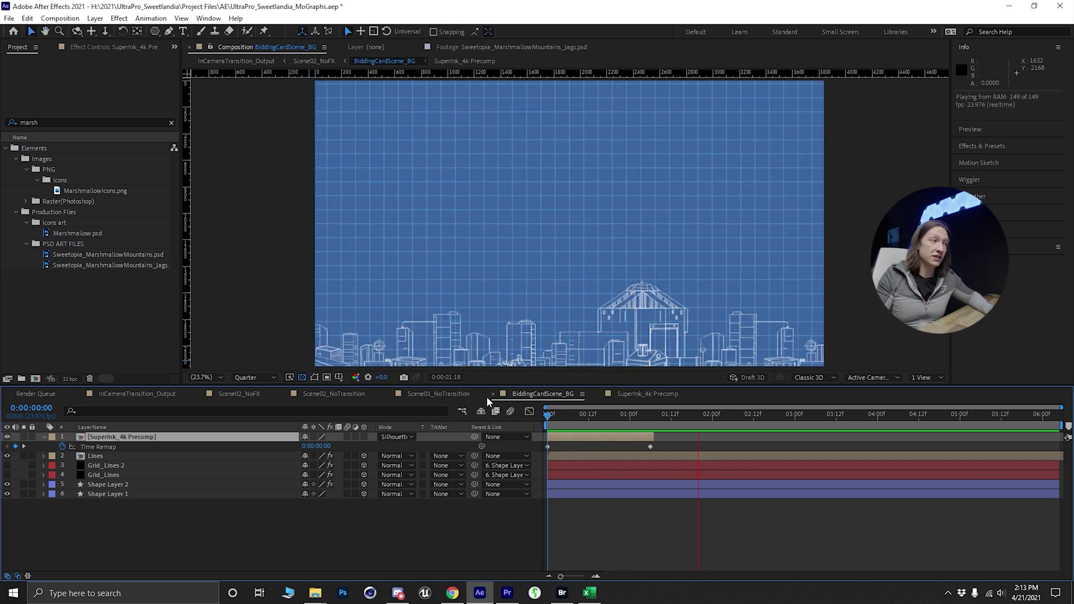
pyautogui.press('space')
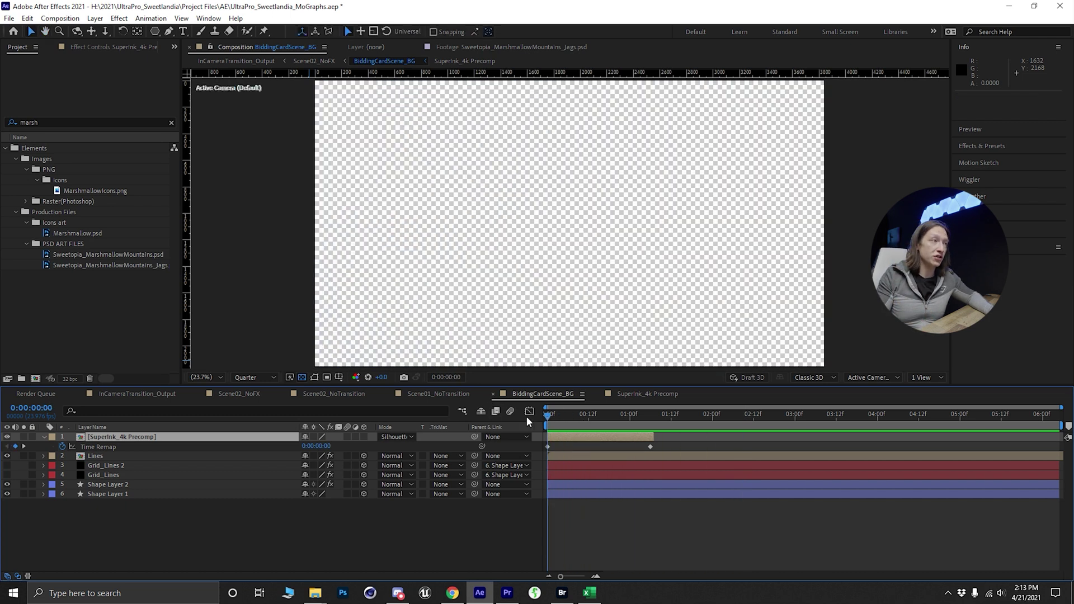
# Hide the Scene02_NoTransition layer in InCameraTransition_Output, preview the ink transition from 0:00:04:02, and park the playhead at 0:00:07:01.
pyautogui.click(320, 62)
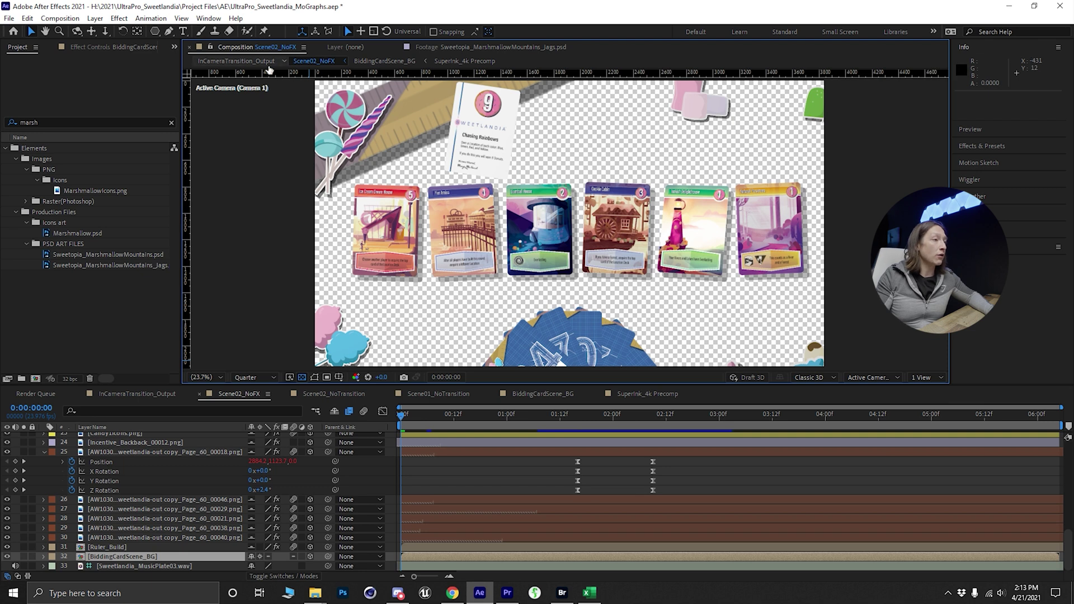
pyautogui.click(236, 60)
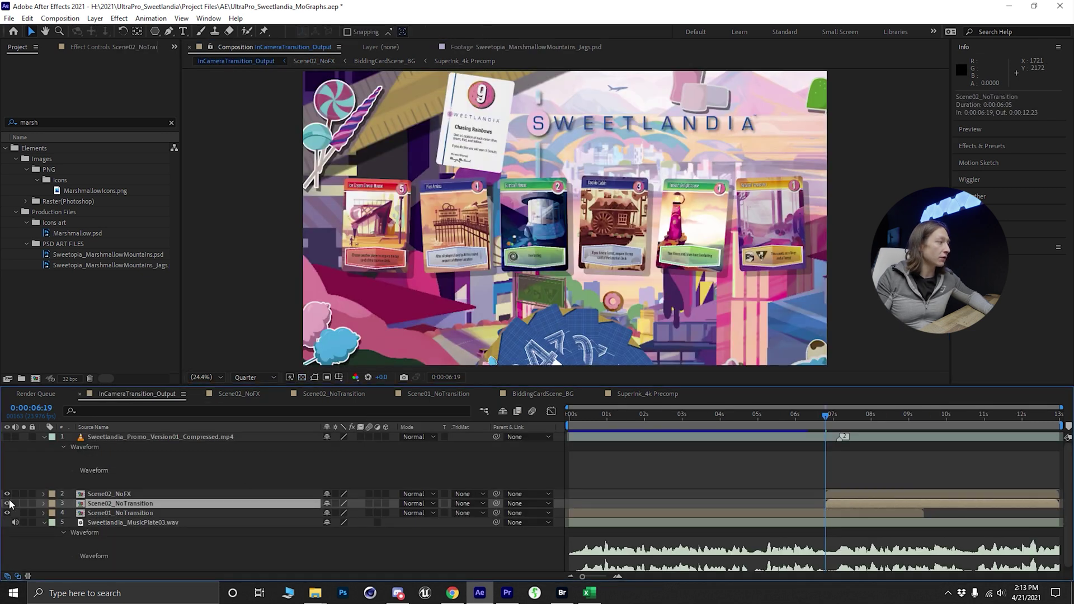
pyautogui.moveTo(822, 429); pyautogui.dragTo(723, 415)
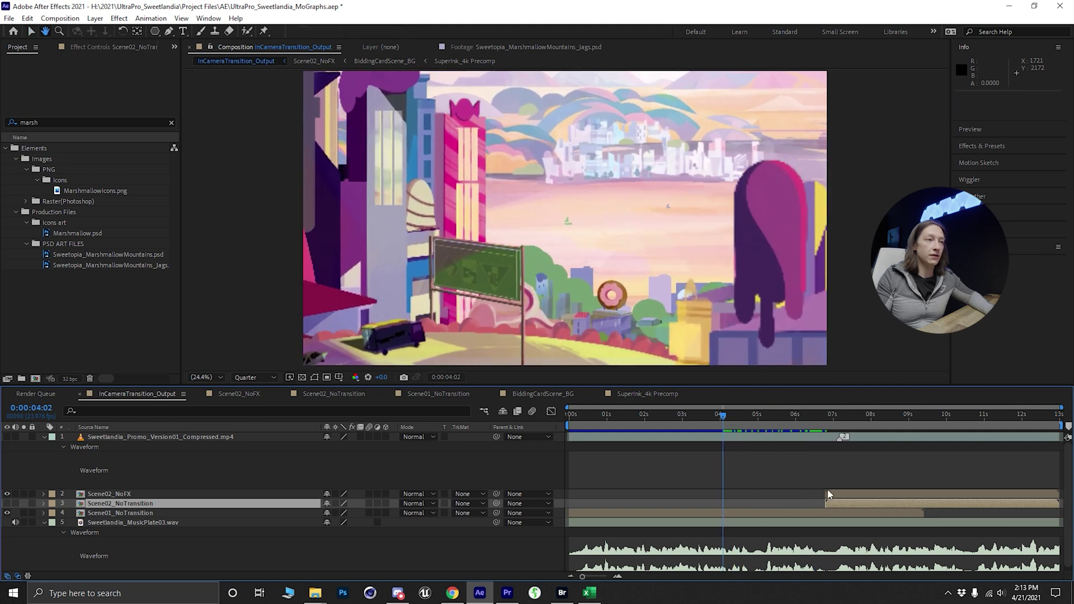
pyautogui.press('space')
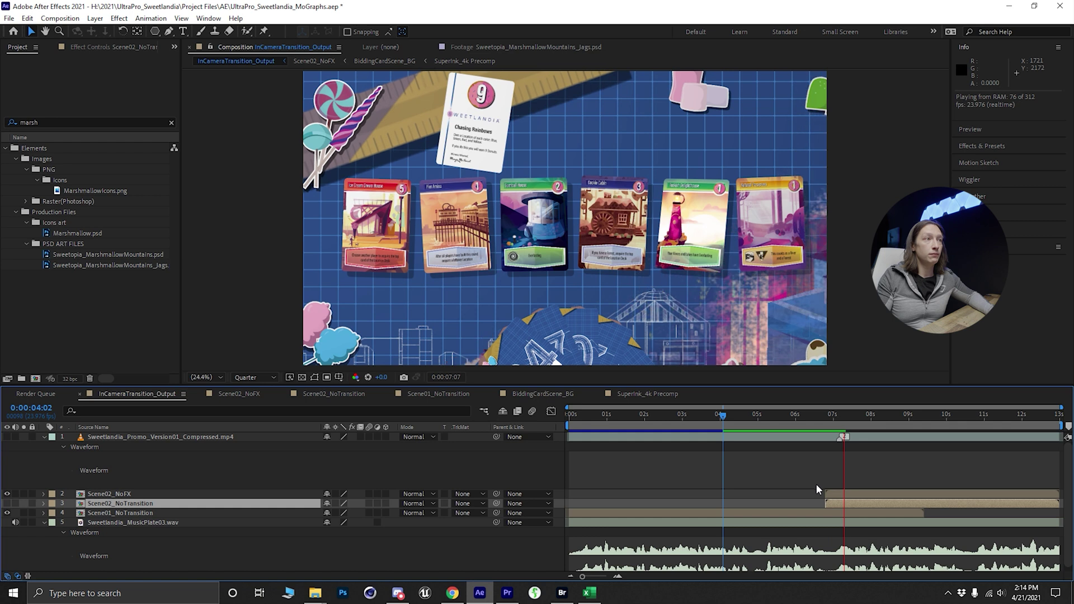
pyautogui.click(835, 419)
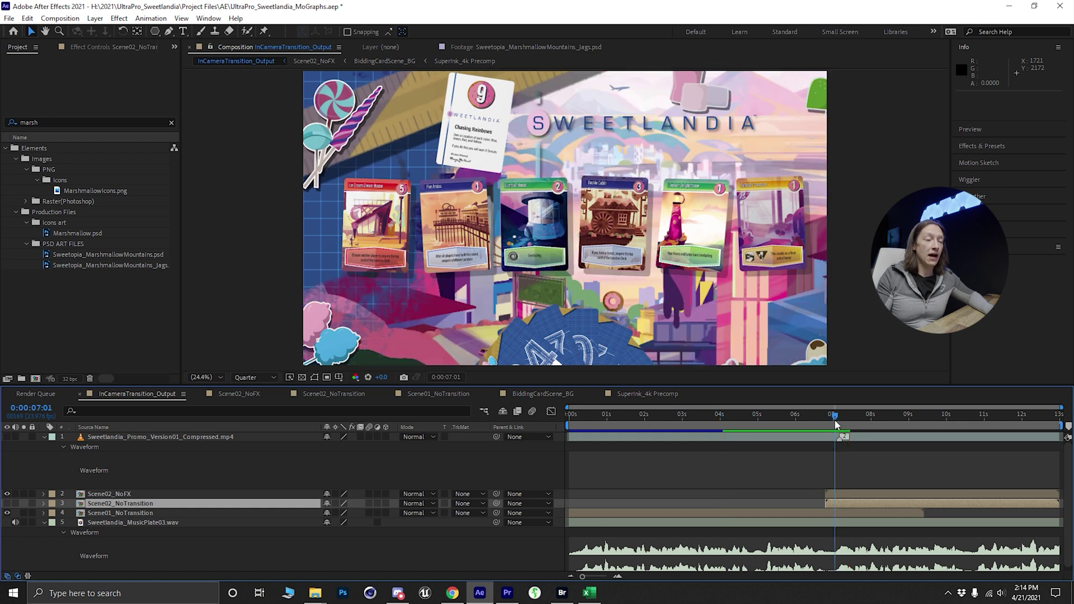
# Solo the BiddingCardScene_BG layer in Scene02_NoFX, and play the transition in InCameraTransition_Output from 0:00:05:07.
pyautogui.doubleClick(858, 496)
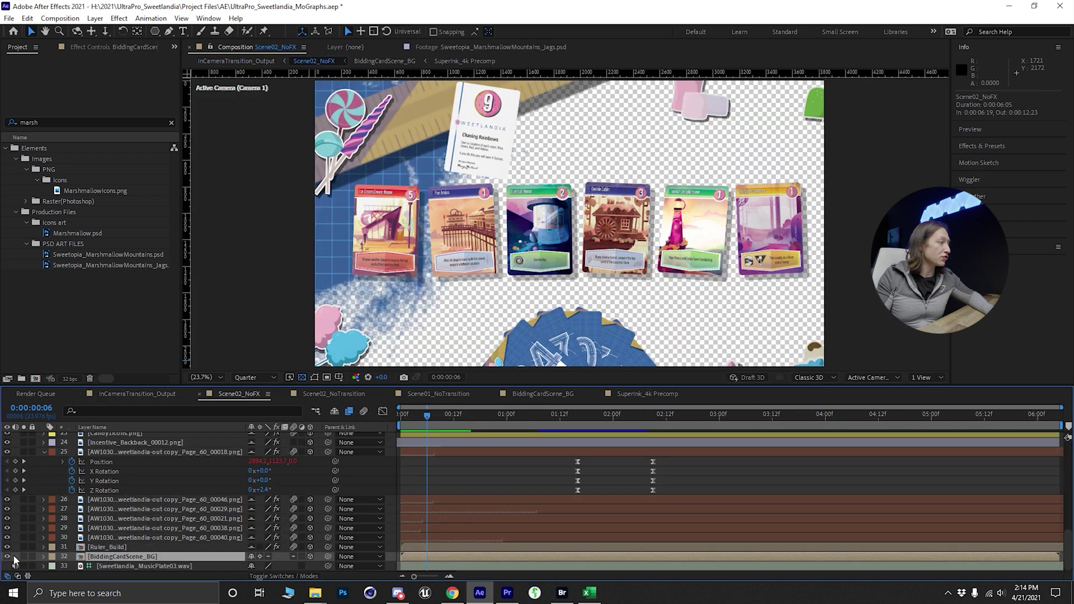
pyautogui.click(23, 556)
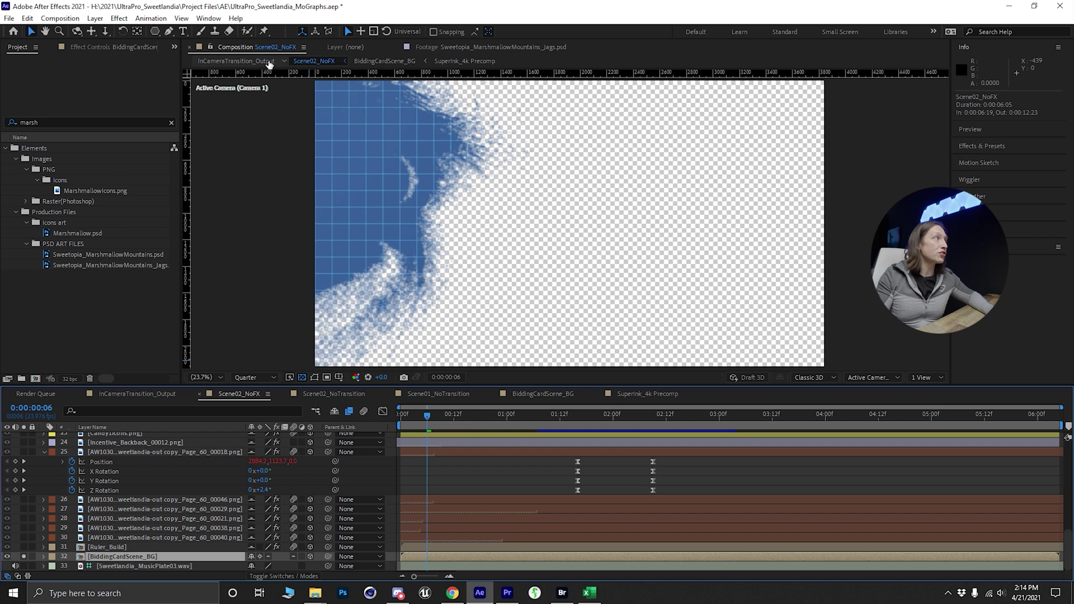
pyautogui.click(269, 64)
pyautogui.moveTo(827, 422); pyautogui.dragTo(770, 422)
pyautogui.press('space')
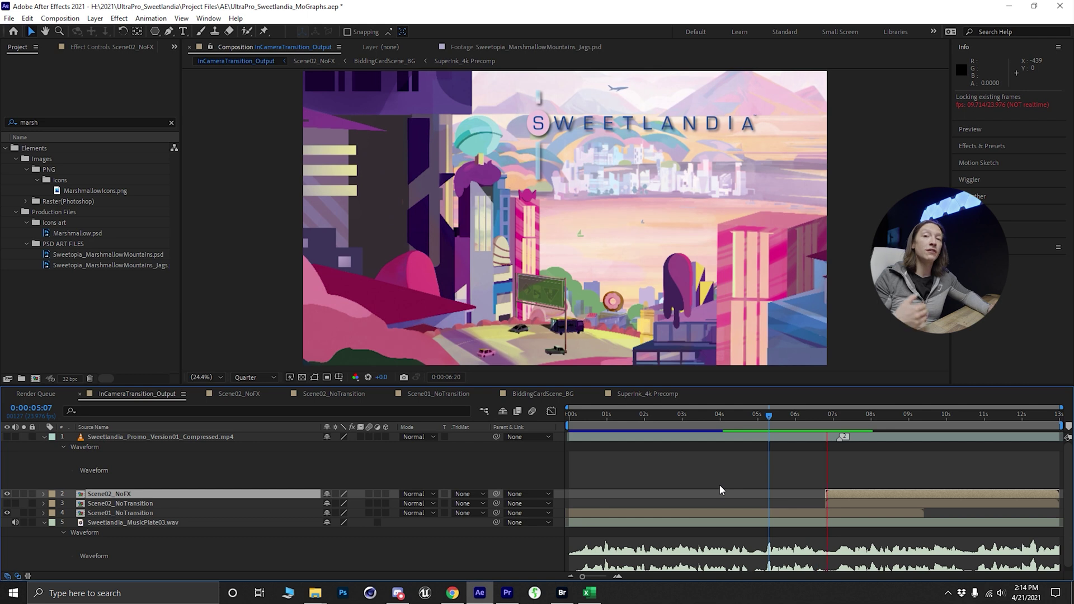
# Scrub through the end of the first scene and park the playhead at 0:00:06:19, where Scene02_NoFX starts.
pyautogui.click(817, 419)
pyautogui.moveTo(818, 419); pyautogui.dragTo(777, 428)
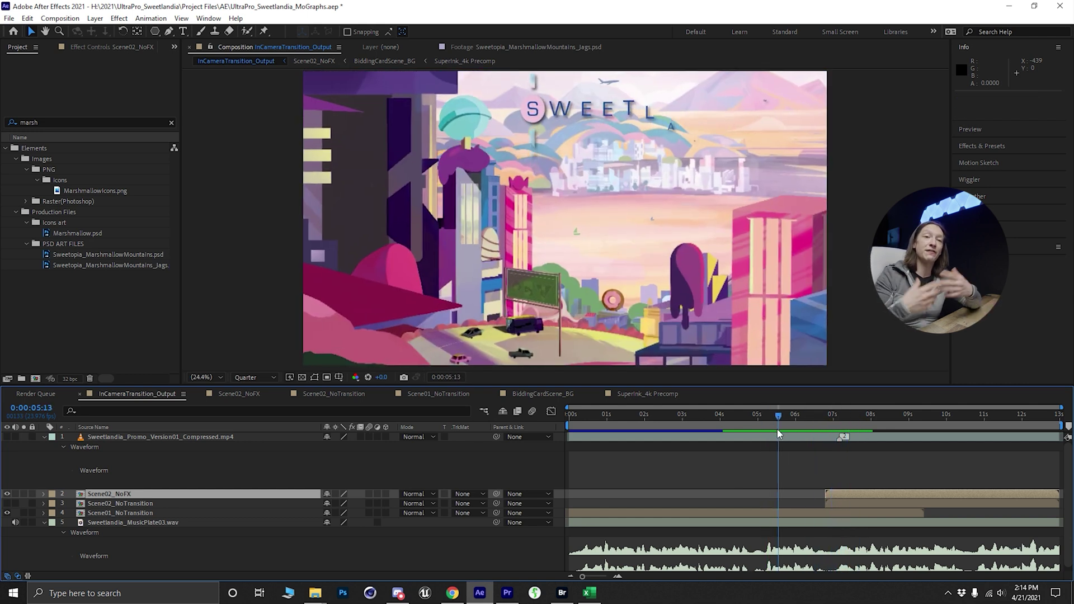
pyautogui.click(820, 420)
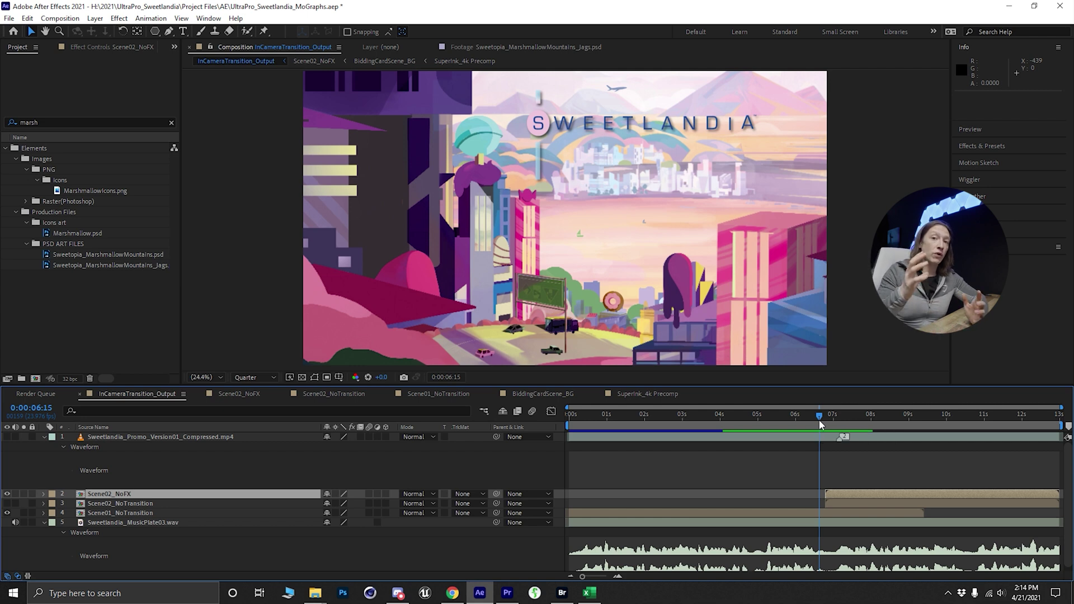
pyautogui.moveTo(816, 426)
pyautogui.mouseDown()
pyautogui.moveTo(802, 431)
pyautogui.moveTo(825, 420)
pyautogui.mouseUp()
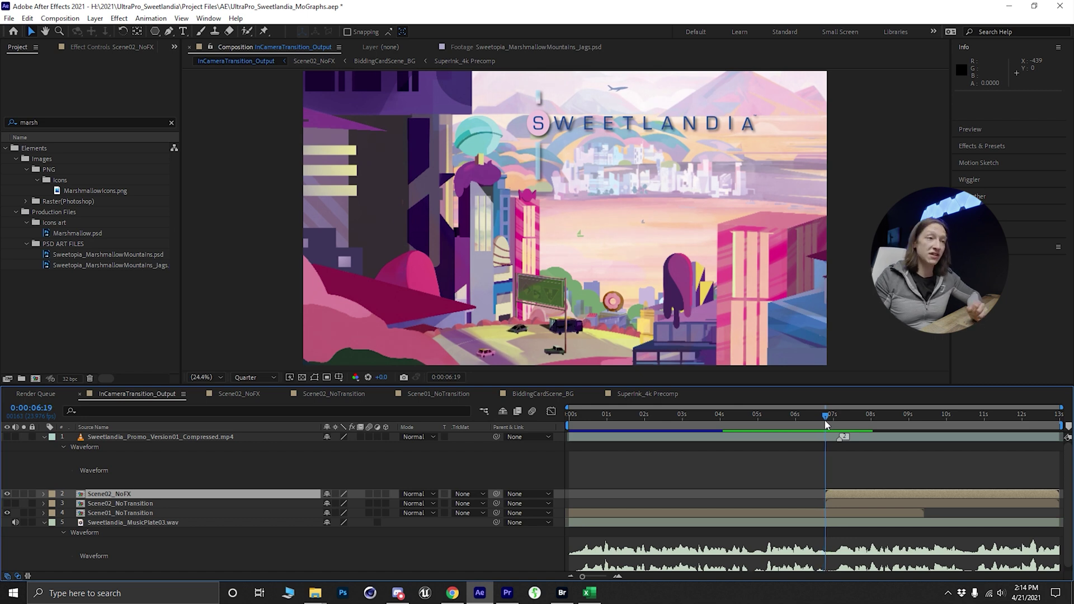
# Open the Scene01_NoTransition composition and move the playhead to the Camera 1 position keyframes at 0:00:07:05.
pyautogui.click(827, 514)
pyautogui.moveTo(780, 419); pyautogui.dragTo(767, 418)
pyautogui.doubleClick(828, 512)
pyautogui.moveTo(879, 415); pyautogui.dragTo(923, 417)
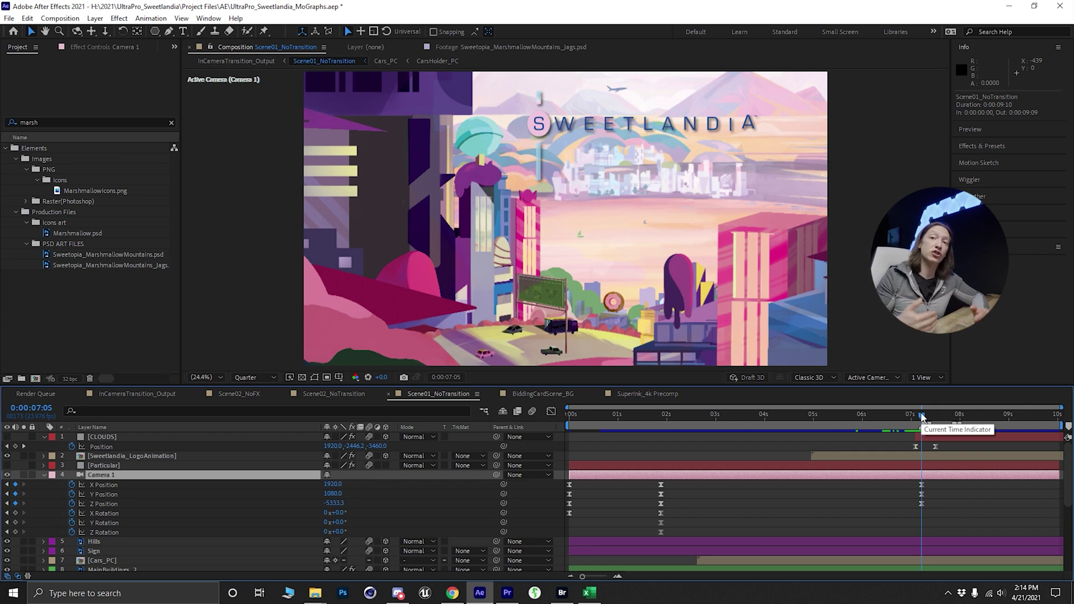
# Show Camera 1's X, Y and Z Position curves in the Graph Editor and scrub back to 0:00:05:17.
pyautogui.click(110, 486)
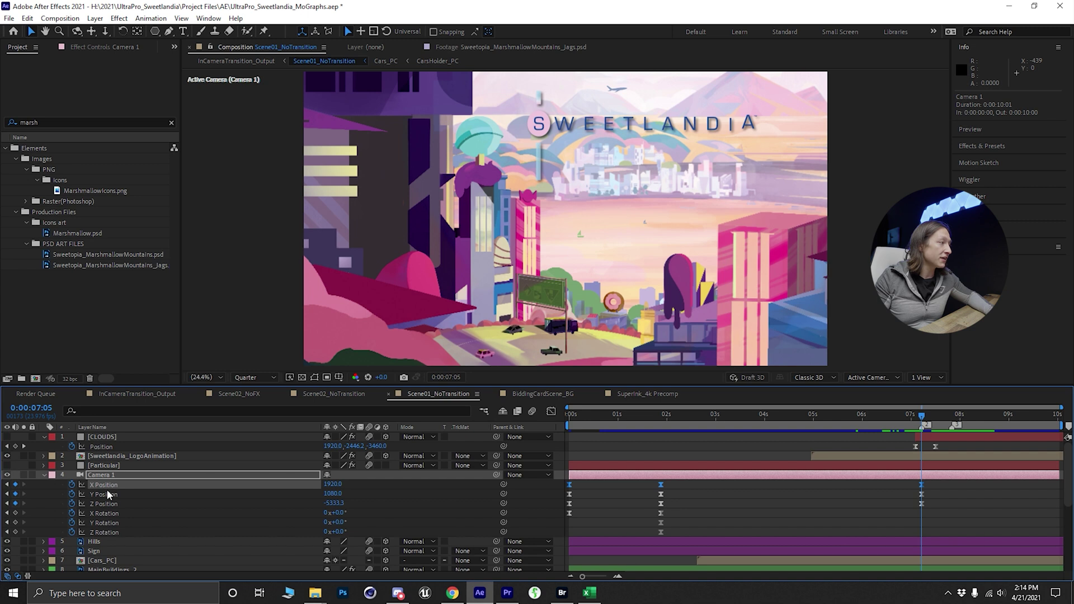
pyautogui.keyDown('shift'); pyautogui.click(105, 499); pyautogui.keyUp('shift')
pyautogui.click(551, 412)
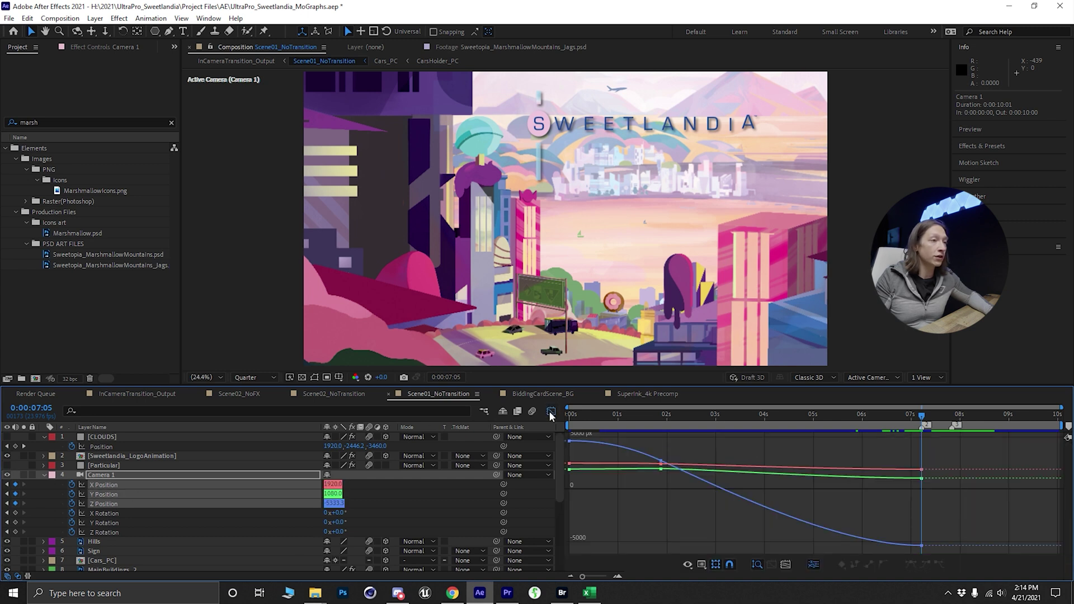
pyautogui.moveTo(779, 419); pyautogui.dragTo(848, 435)
# Isolate Camera 1's Y Position curve and add a keyframe at 0:00:07:20.
pyautogui.click(103, 494)
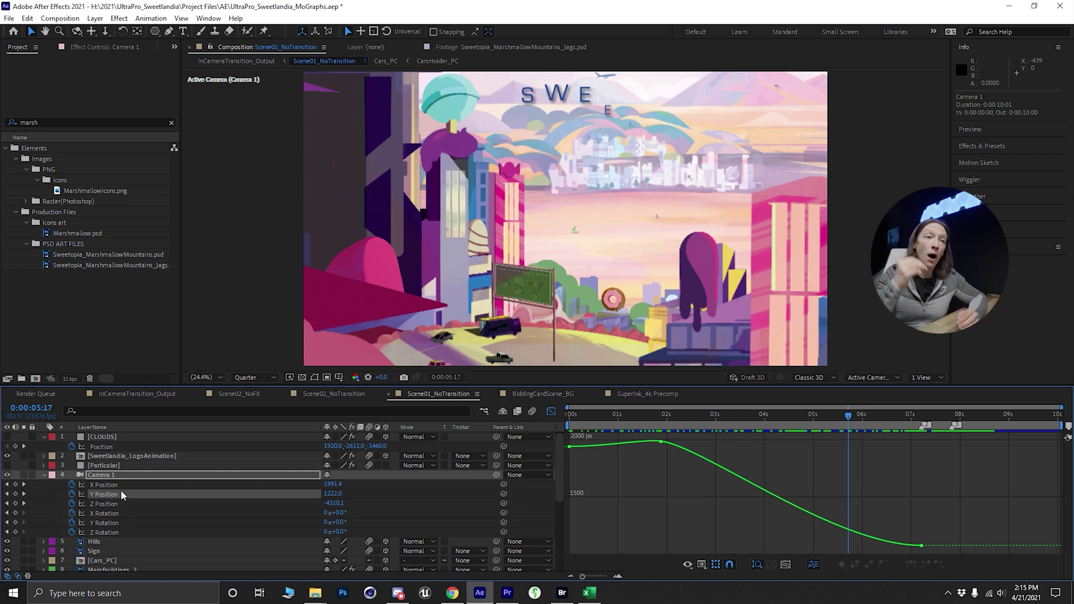
pyautogui.click(923, 423)
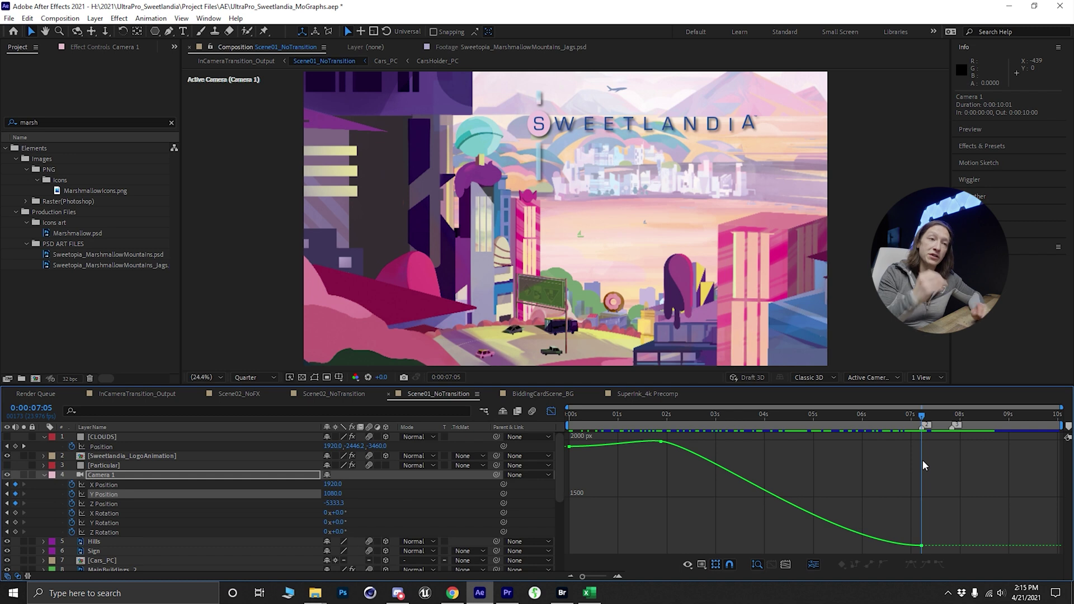
pyautogui.press('g')
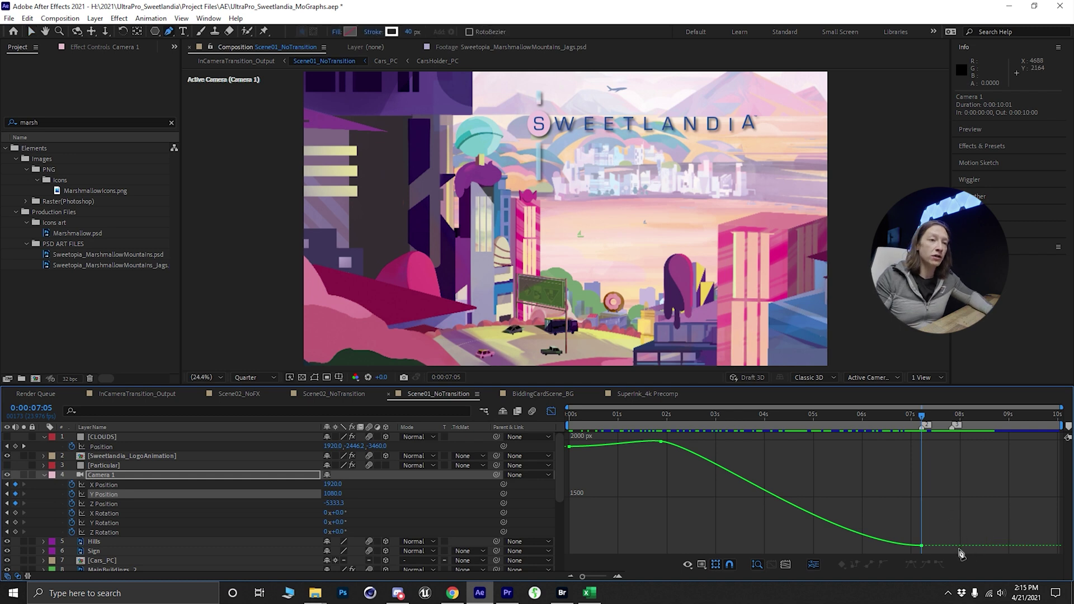
pyautogui.click(960, 546)
pyautogui.press('v')
pyautogui.moveTo(954, 416); pyautogui.dragTo(955, 421)
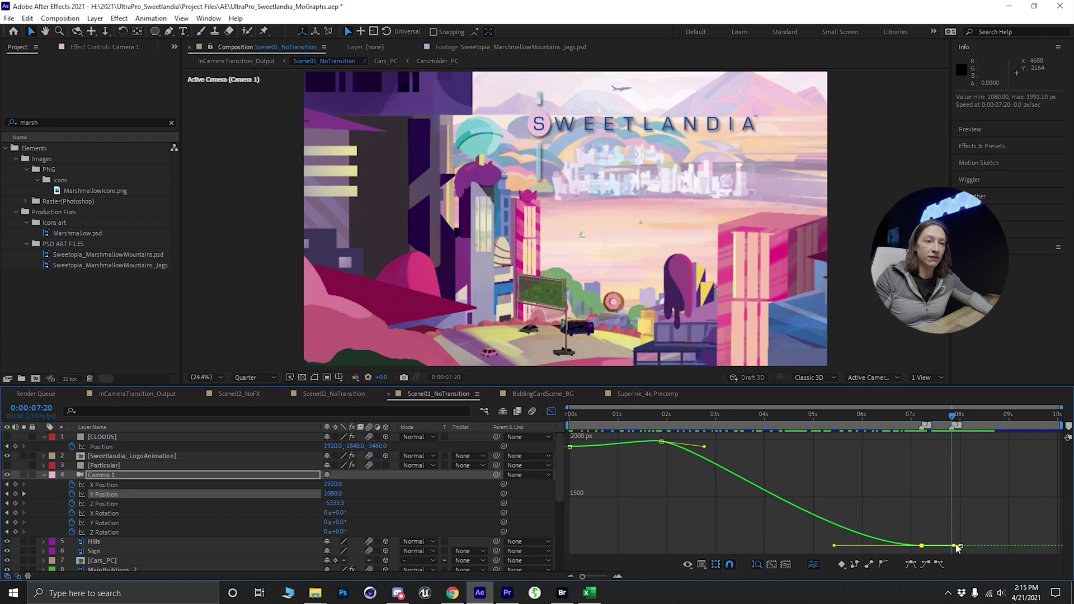
pyautogui.moveTo(965, 547); pyautogui.dragTo(957, 550)
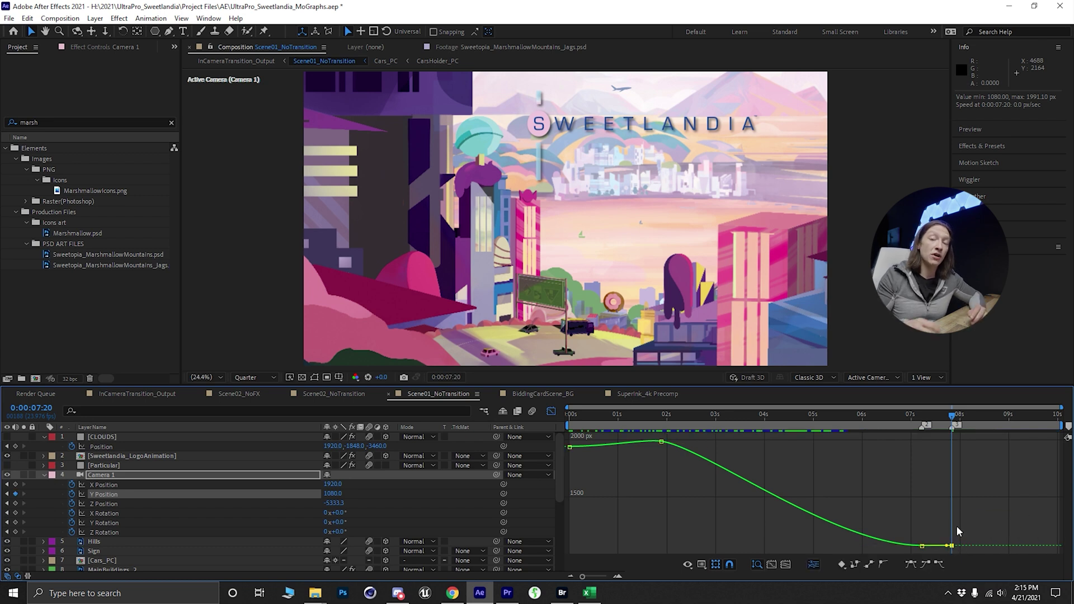
# Lower Camera 1's Y Position keyframe at 0:00:07:20 to about -6996.7.
pyautogui.moveTo(952, 550)
pyautogui.mouseDown()
pyautogui.moveTo(958, 564)
pyautogui.moveTo(956, 521)
pyautogui.moveTo(958, 559)
pyautogui.mouseUp()
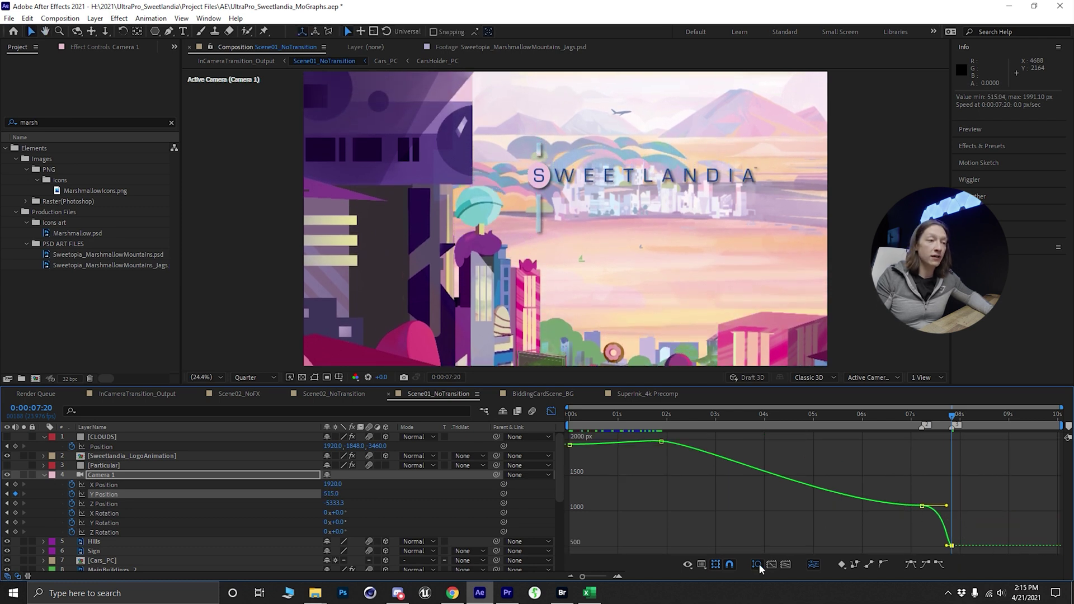
pyautogui.press('space')
pyautogui.moveTo(908, 542); pyautogui.dragTo(948, 556)
pyautogui.scroll(5, 926, 530)
pyautogui.moveTo(893, 499); pyautogui.dragTo(808, 571)
# Fit the Y Position graph to view and reshape the last keyframe's incoming handle so the curve drops steeply into it.
pyautogui.moveTo(795, 456); pyautogui.dragTo(759, 532)
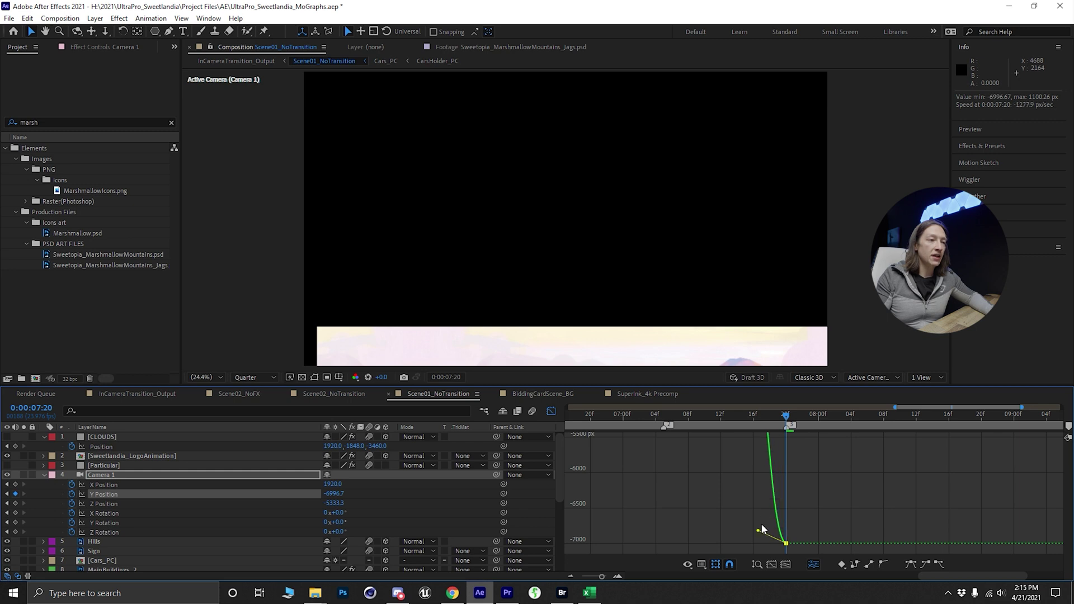
pyautogui.click(758, 565)
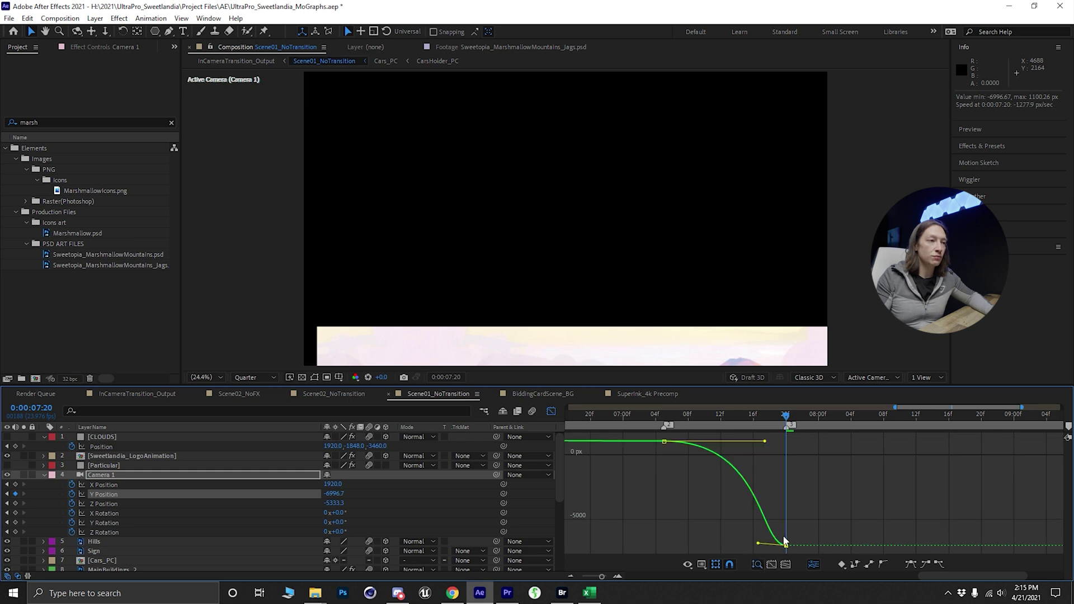
pyautogui.click(773, 564)
pyautogui.click(786, 564)
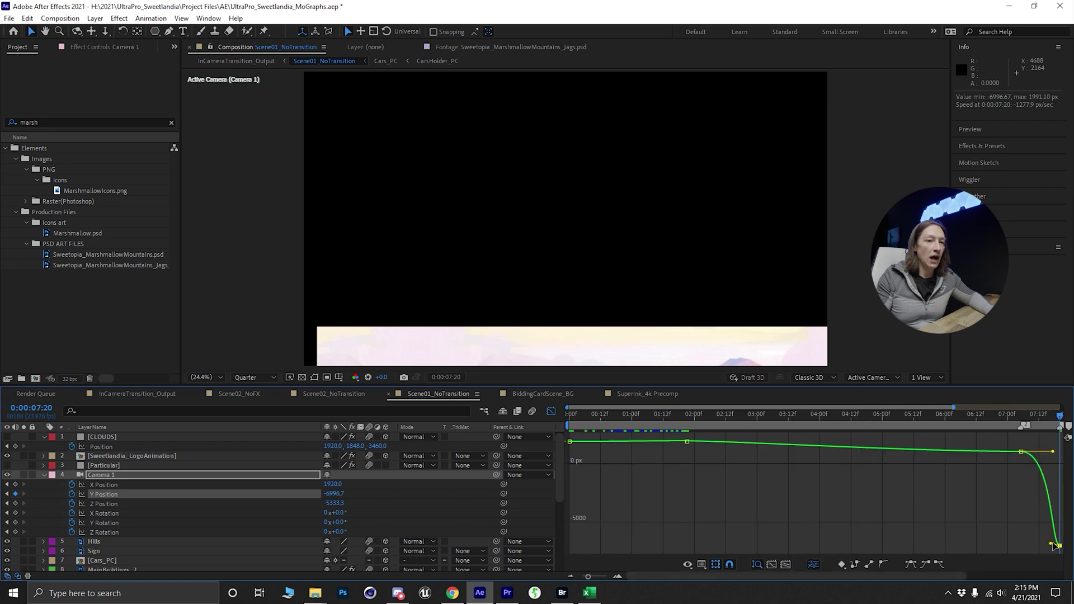
pyautogui.moveTo(1059, 531); pyautogui.dragTo(1058, 513)
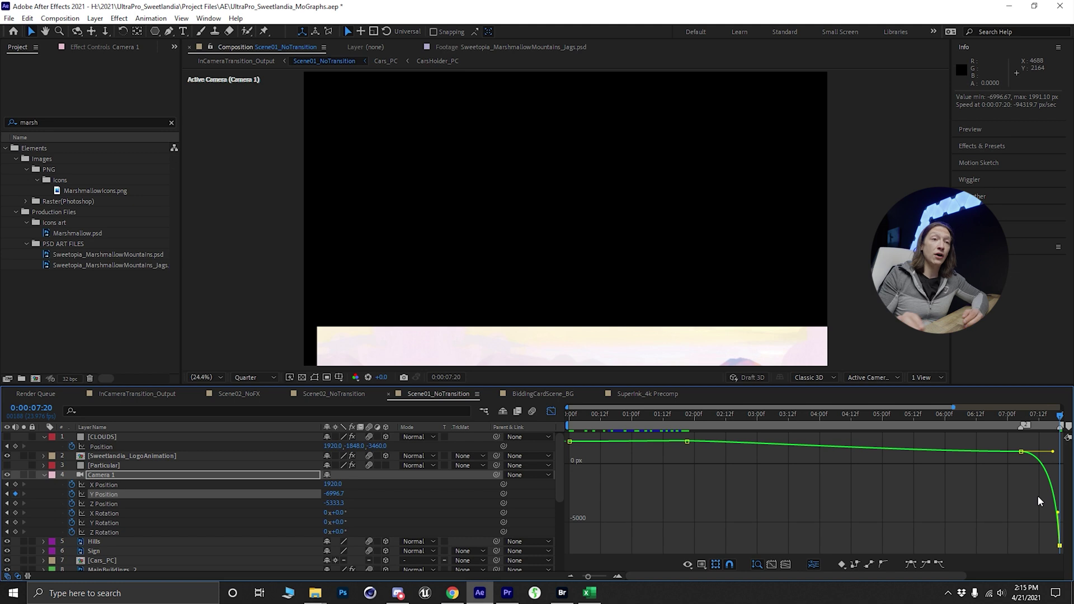
# Preview the fast camera move from 0:00:06:07, return to the layer bar view, and play it again from 0:00:07:03.
pyautogui.click(1014, 427)
pyautogui.moveTo(1014, 428); pyautogui.dragTo(825, 427)
pyautogui.press('space')
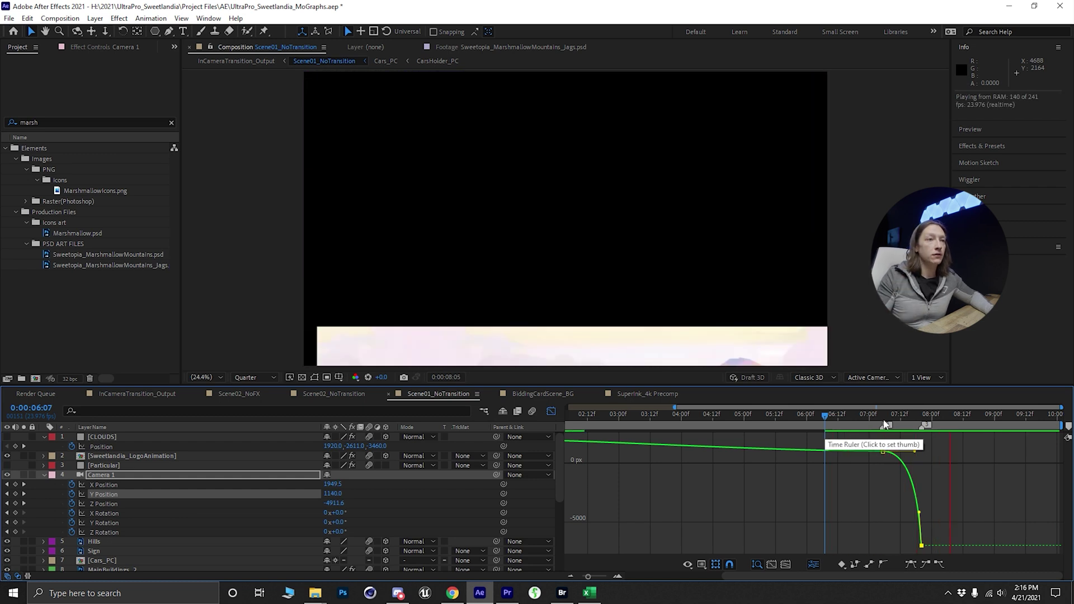
pyautogui.click(884, 424)
pyautogui.hotkey('shift', 'F3')
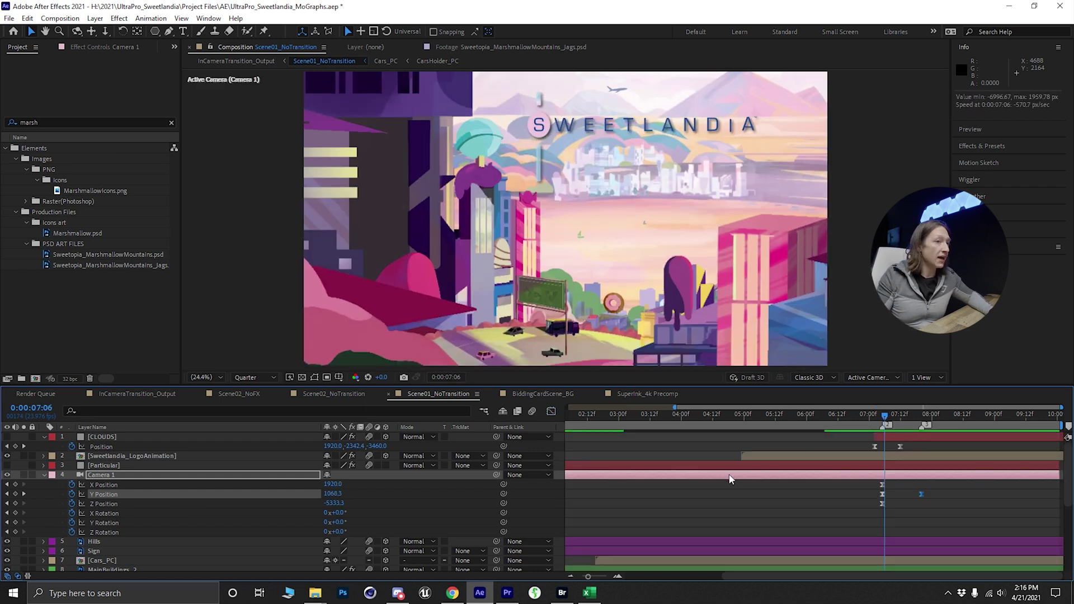
pyautogui.click(876, 425)
pyautogui.press('space')
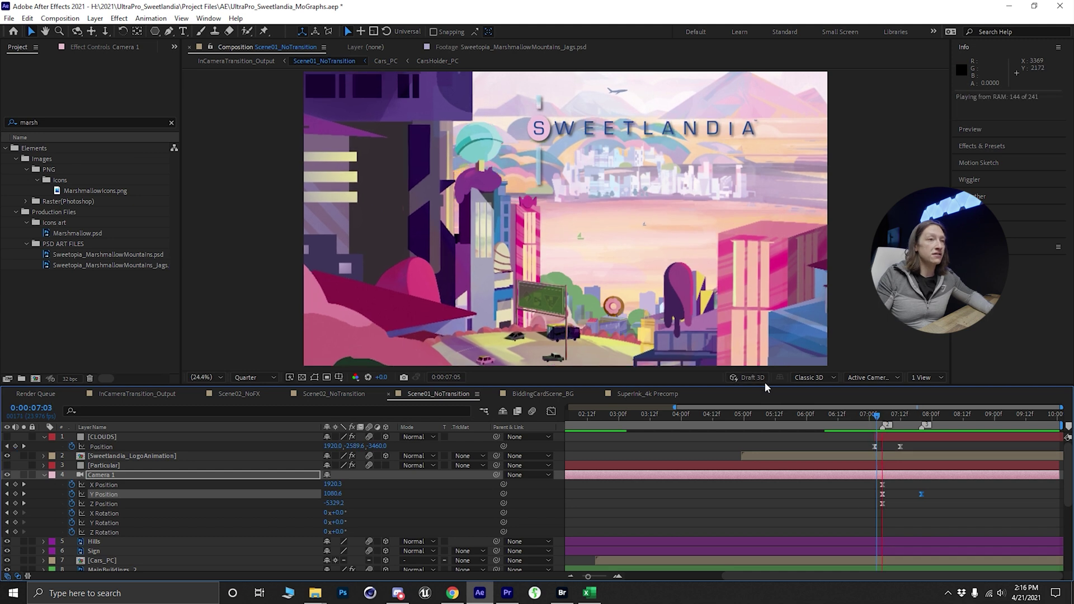
# Play the transition in InCameraTransition_Output from 0:00:05:01 and scrub to 0:00:06:19, where Scene02_NoFX starts.
pyautogui.click(246, 61)
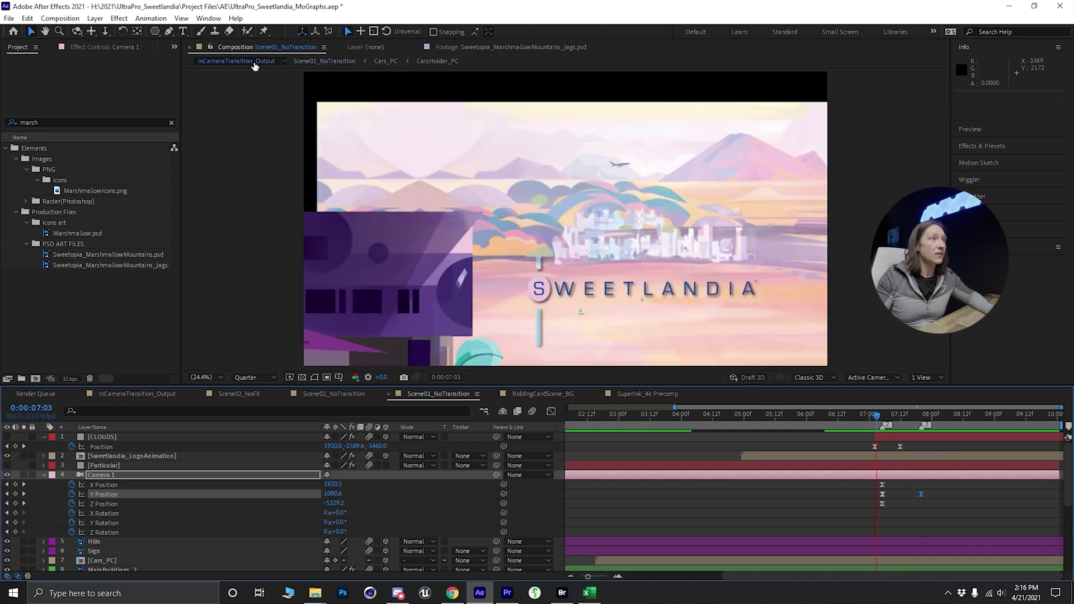
pyautogui.moveTo(780, 409); pyautogui.dragTo(759, 401)
pyautogui.press('space')
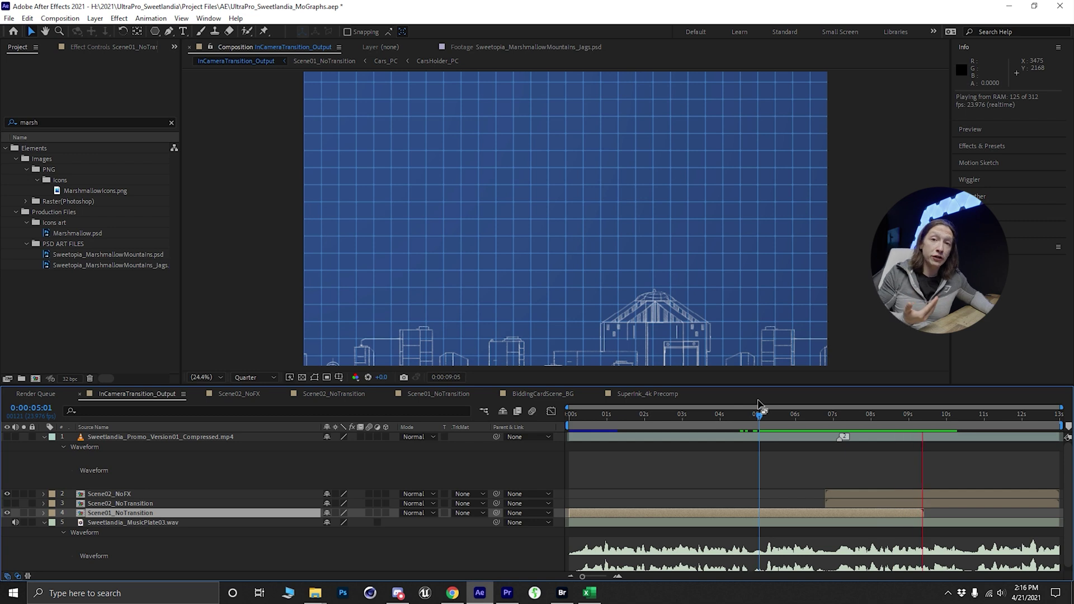
pyautogui.moveTo(763, 404); pyautogui.dragTo(814, 426)
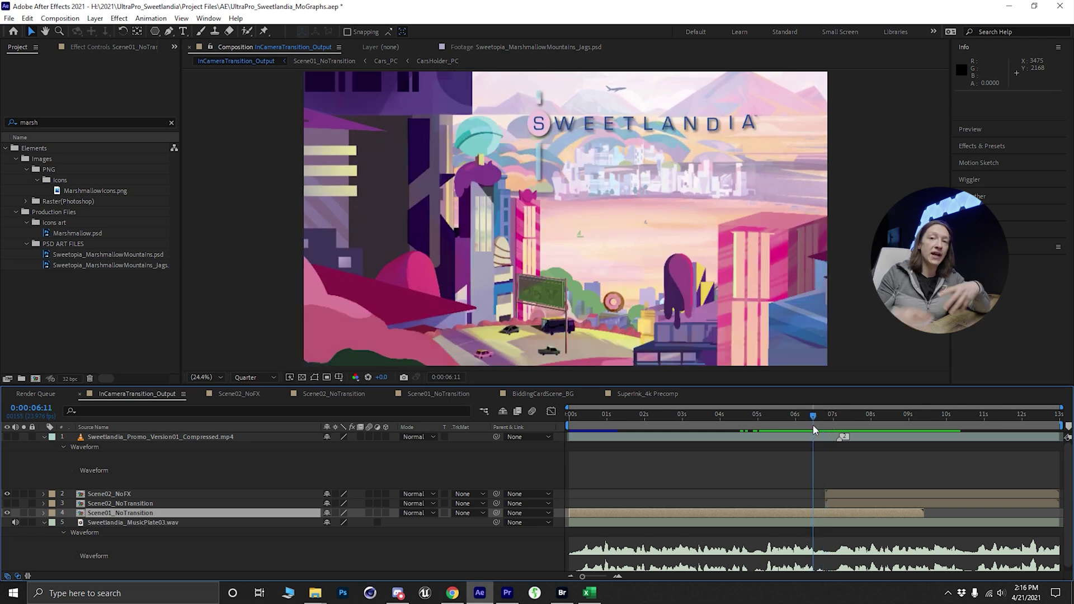
pyautogui.moveTo(814, 425)
pyautogui.mouseDown()
pyautogui.moveTo(850, 422)
pyautogui.moveTo(823, 433)
pyautogui.mouseUp()
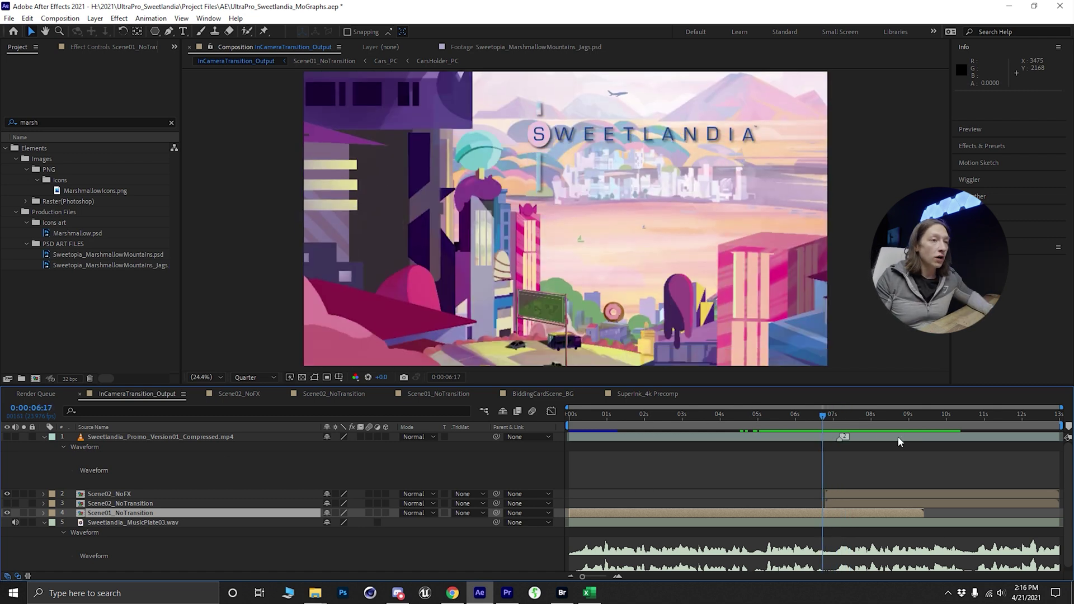
pyautogui.moveTo(824, 420)
pyautogui.mouseDown()
pyautogui.moveTo(843, 417)
pyautogui.moveTo(814, 414)
pyautogui.moveTo(827, 414)
pyautogui.mouseUp()
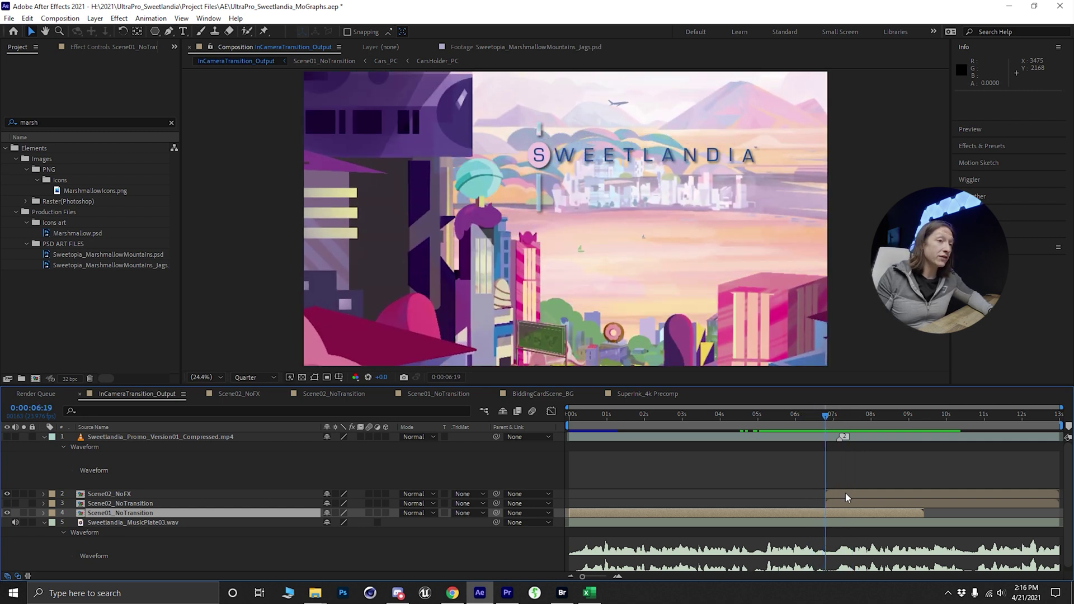
# Open the Scene02_NoFX composition, reveal the keyframes of all its layers, and scrub to 0:00:00:02.
pyautogui.doubleClick(845, 493)
pyautogui.hotkey('ctrl', 'a')
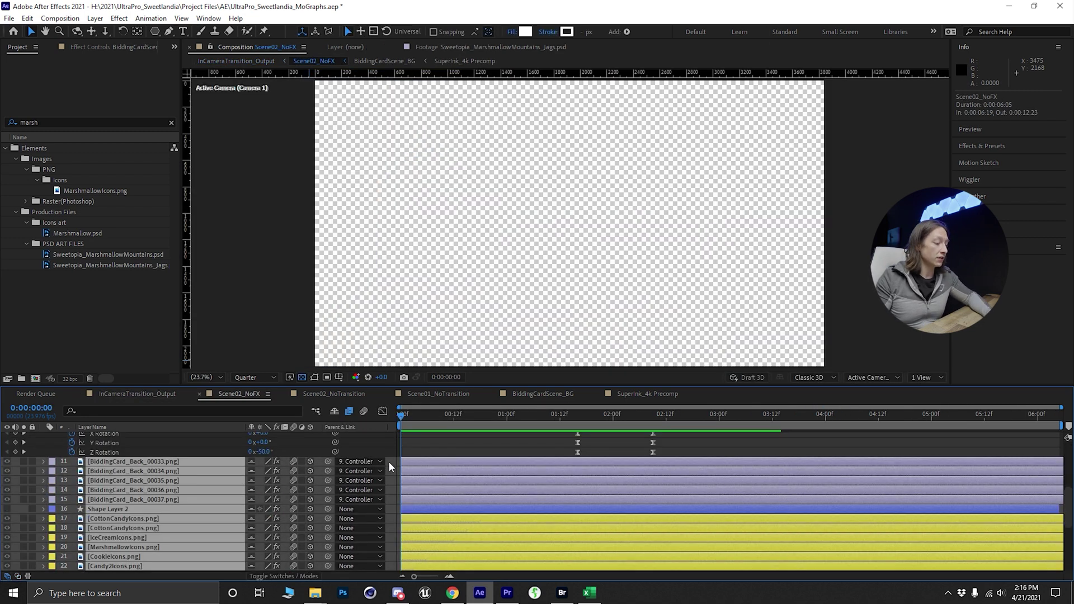
pyautogui.press('u')
pyautogui.scroll(5, 501, 458)
pyautogui.scroll(1, 501, 459)
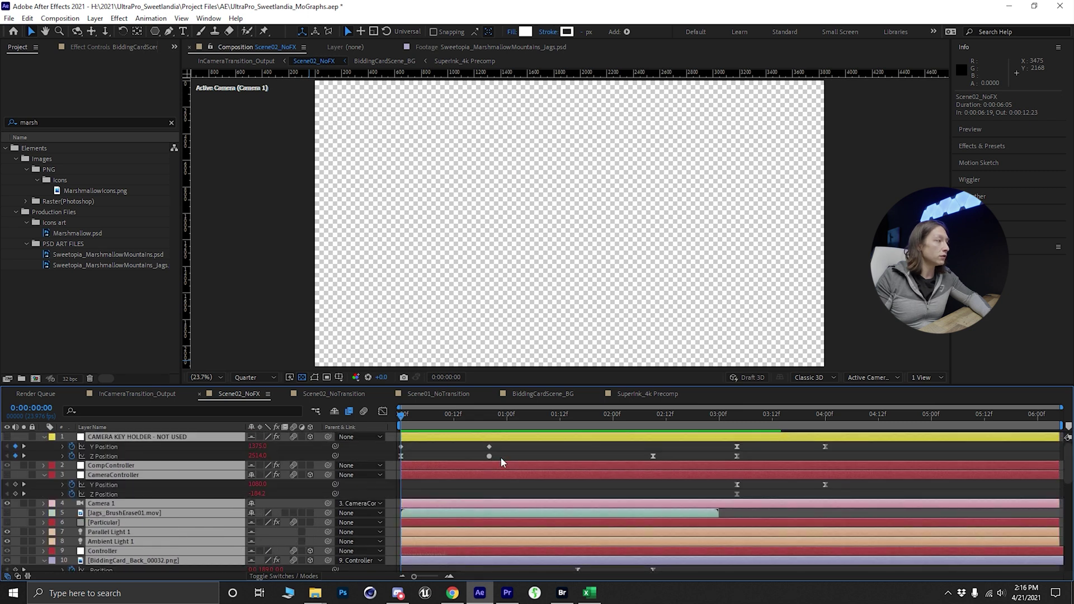
pyautogui.click(163, 436)
pyautogui.moveTo(424, 417)
pyautogui.mouseDown()
pyautogui.moveTo(468, 415)
pyautogui.moveTo(410, 415)
pyautogui.mouseUp()
# Hide the shy layers to isolate the CameraController and Camera 1 rig, and scrub to 0:00:00:18.
pyautogui.click(101, 465)
pyautogui.click(119, 477)
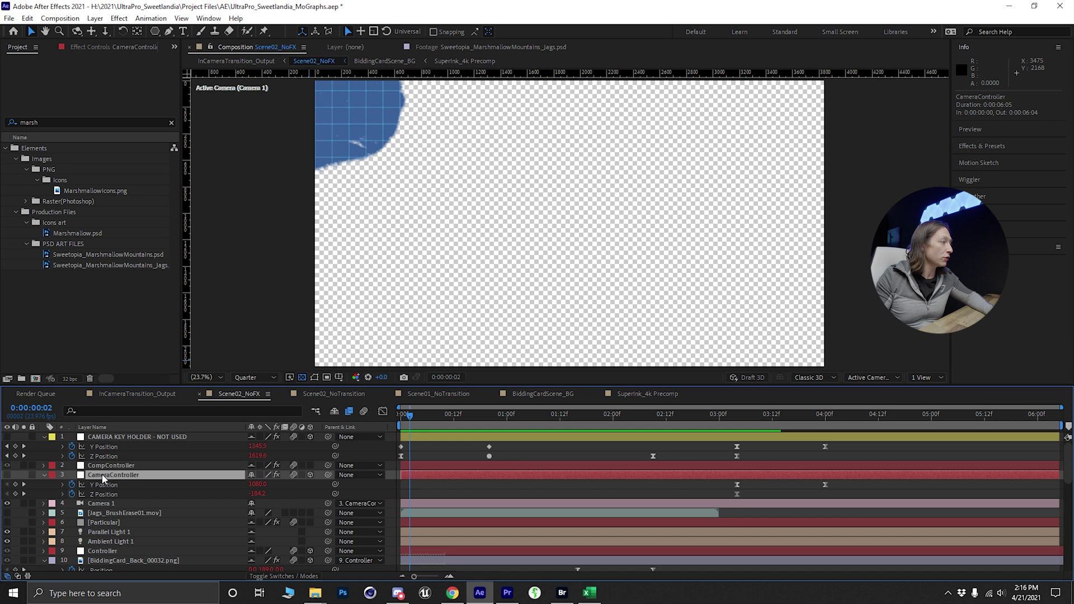
pyautogui.click(102, 505)
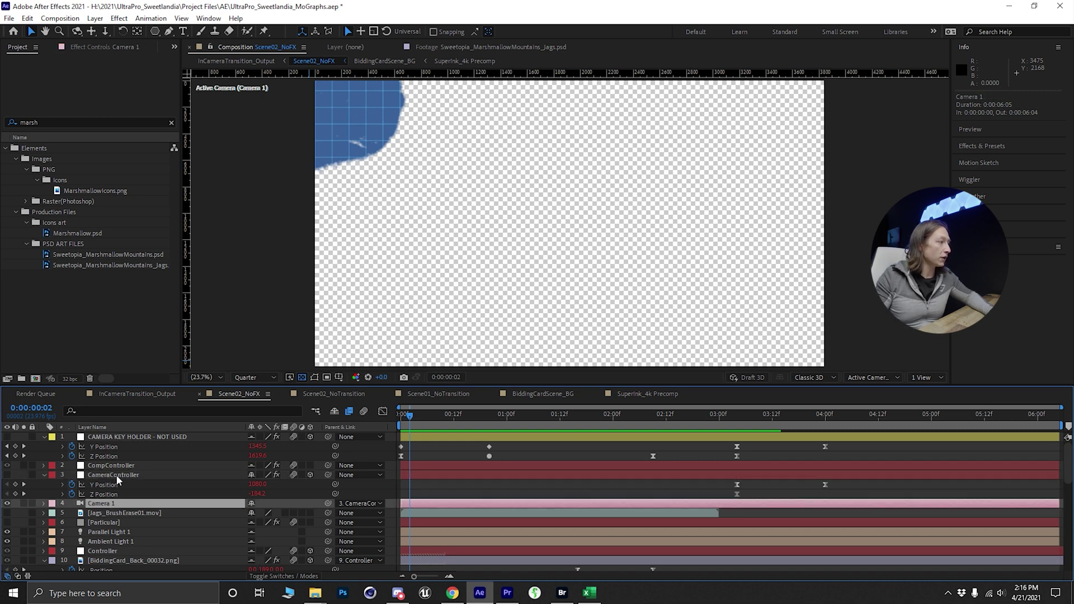
pyautogui.click(335, 412)
pyautogui.click(179, 511)
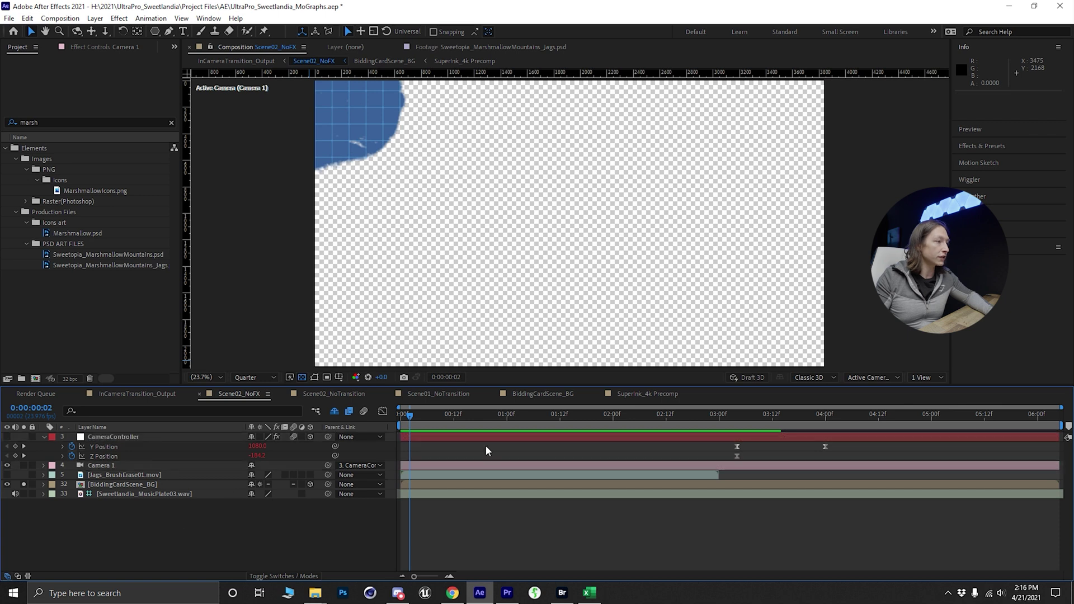
pyautogui.moveTo(409, 416); pyautogui.dragTo(482, 425)
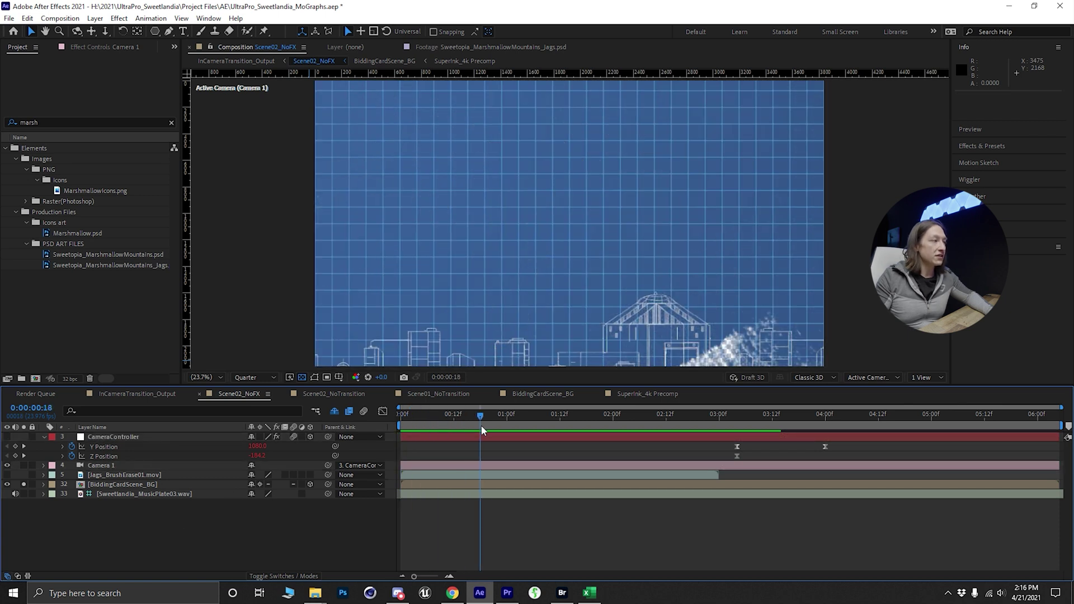
# Switch the viewer to Custom View 1 and orbit and dolly out to see Camera 1 facing the blueprint background.
pyautogui.click(114, 437)
pyautogui.click(196, 466)
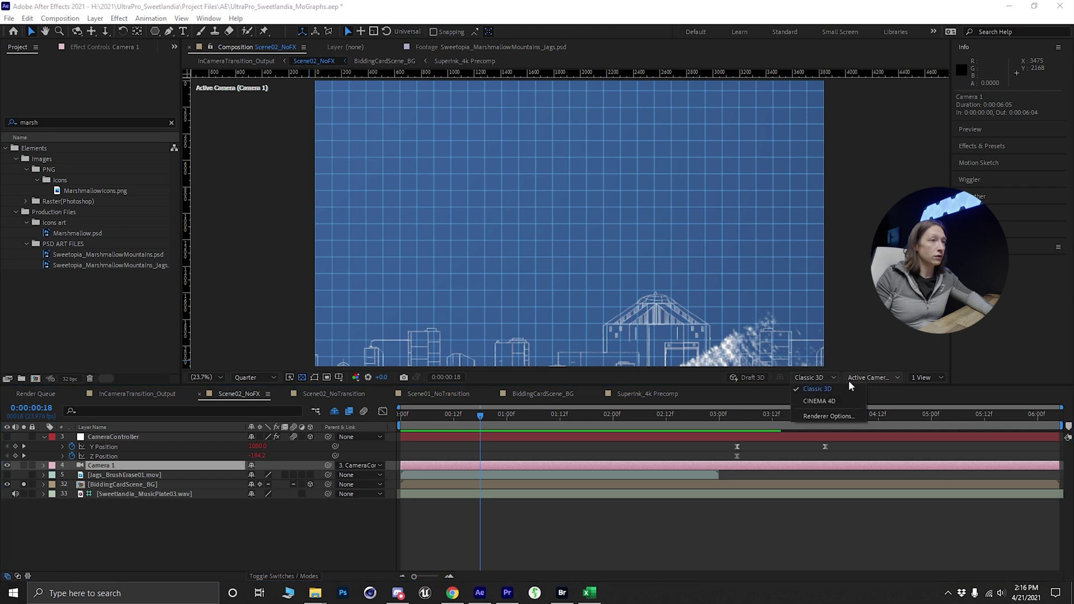
pyautogui.click(878, 377)
pyautogui.click(890, 510)
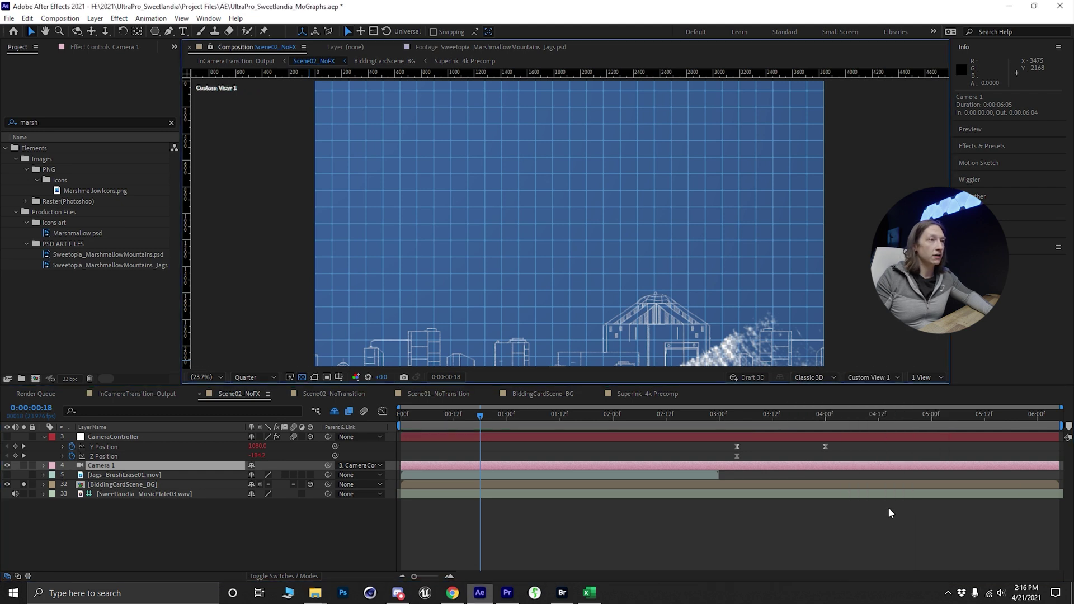
pyautogui.press('c')
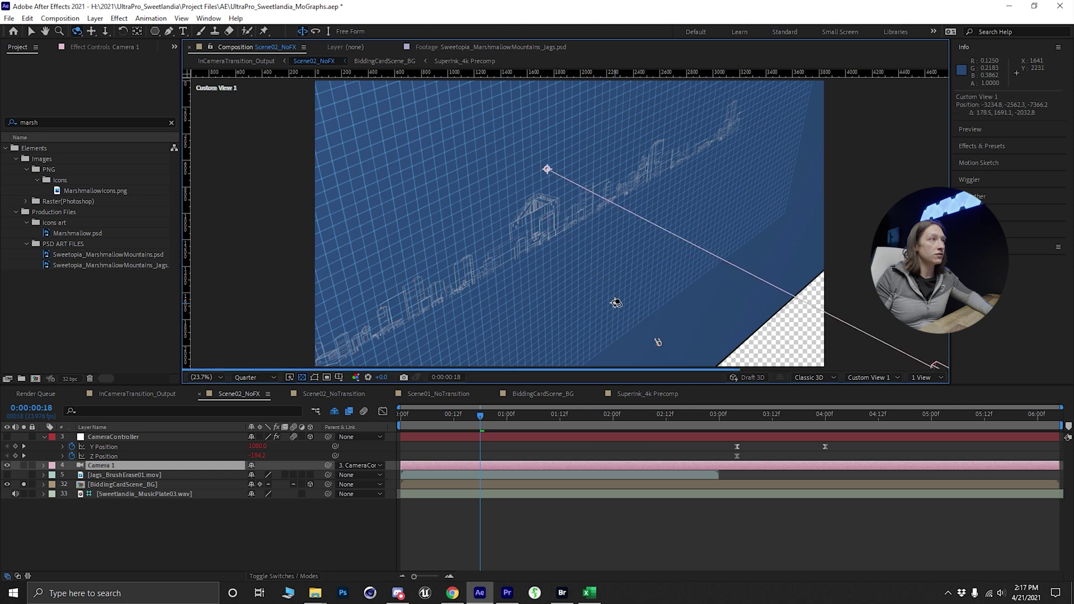
pyautogui.moveTo(614, 303); pyautogui.dragTo(616, 302)
pyautogui.press('c')
pyautogui.moveTo(611, 248); pyautogui.dragTo(761, 305)
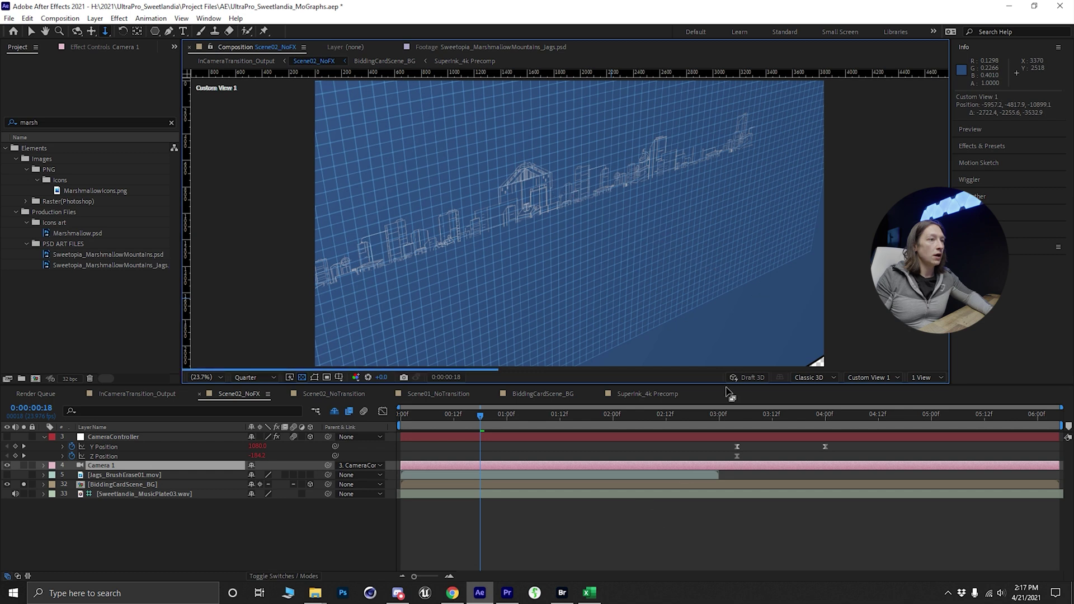
# Select the CameraController null that carries Camera 1 and move the playhead to 0:00:00:04.
pyautogui.click(534, 475)
pyautogui.click(538, 466)
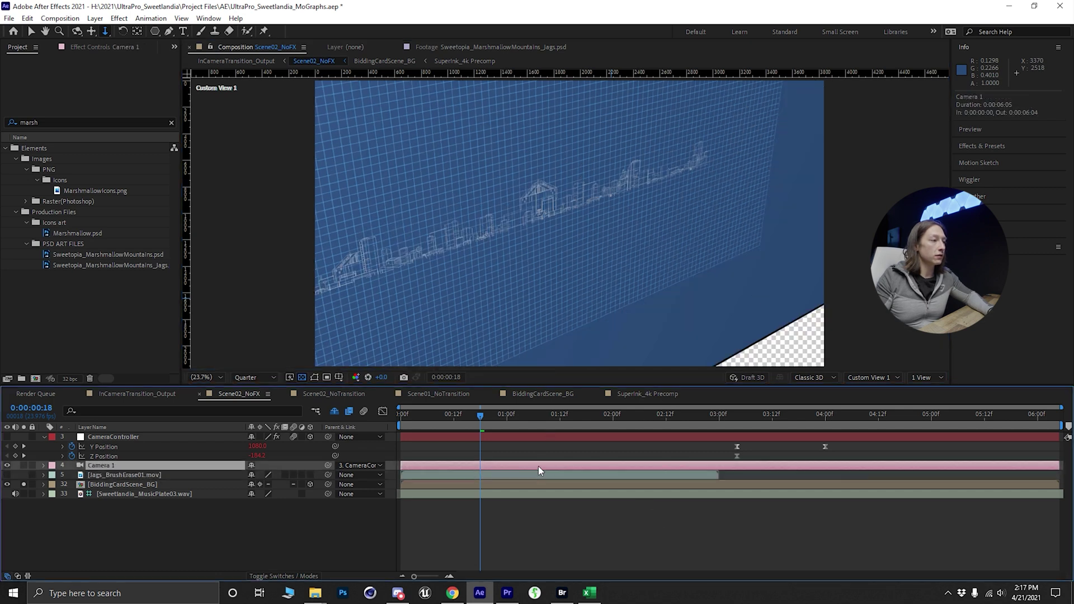
pyautogui.click(505, 437)
pyautogui.moveTo(480, 417); pyautogui.dragTo(419, 418)
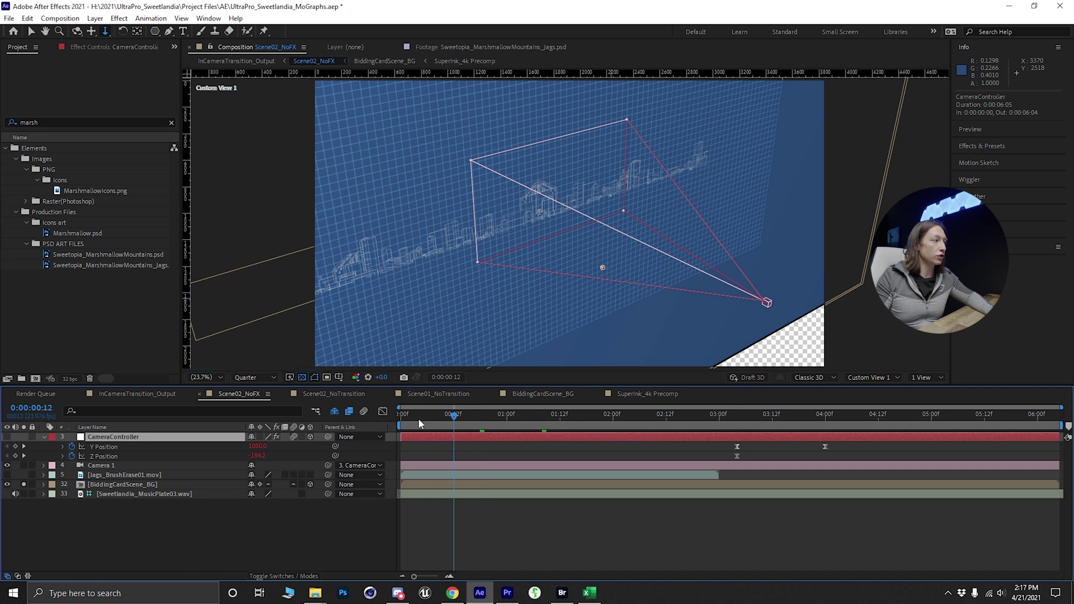
# Try moving the camera rig by changing CameraController's Y Position at 0:00:00:04, and undo the change.
pyautogui.moveTo(240, 450); pyautogui.dragTo(260, 448)
pyautogui.moveTo(334, 465); pyautogui.dragTo(547, 467)
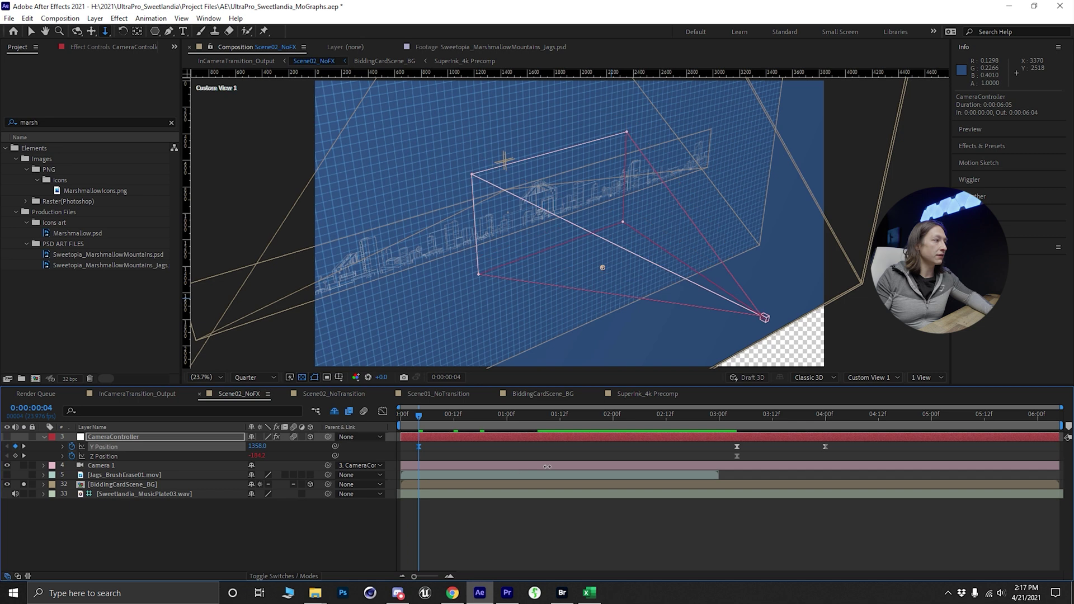
pyautogui.moveTo(300, 460); pyautogui.dragTo(506, 422)
pyautogui.hotkey('ctrl', 'z')
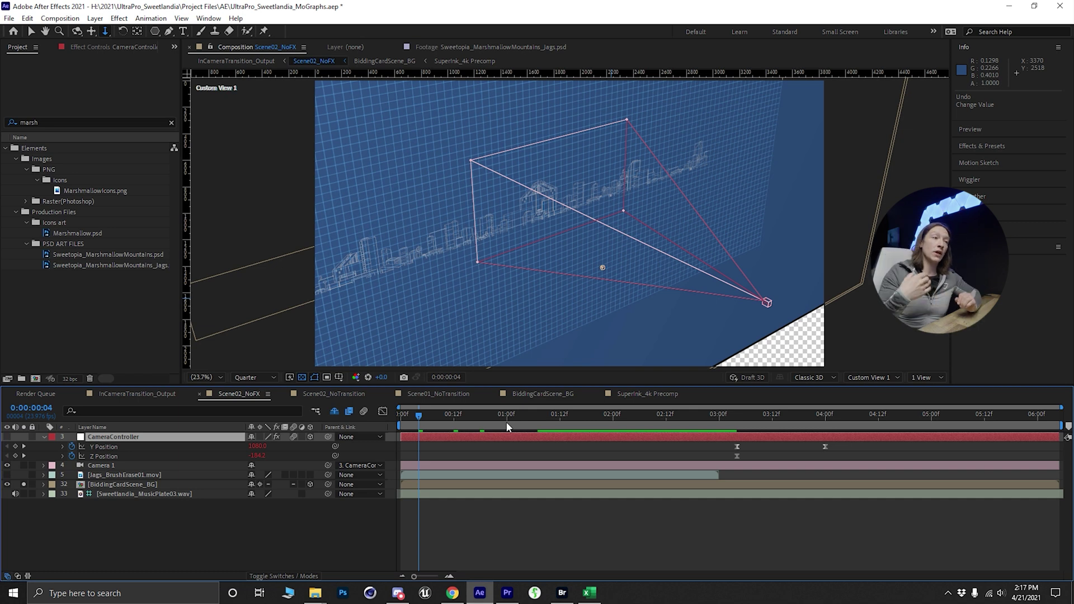
# Add a Y Position keyframe to CameraController at 0:00:00:12 and return the viewer to Active Camera (Camera 1).
pyautogui.moveTo(419, 417); pyautogui.dragTo(455, 425)
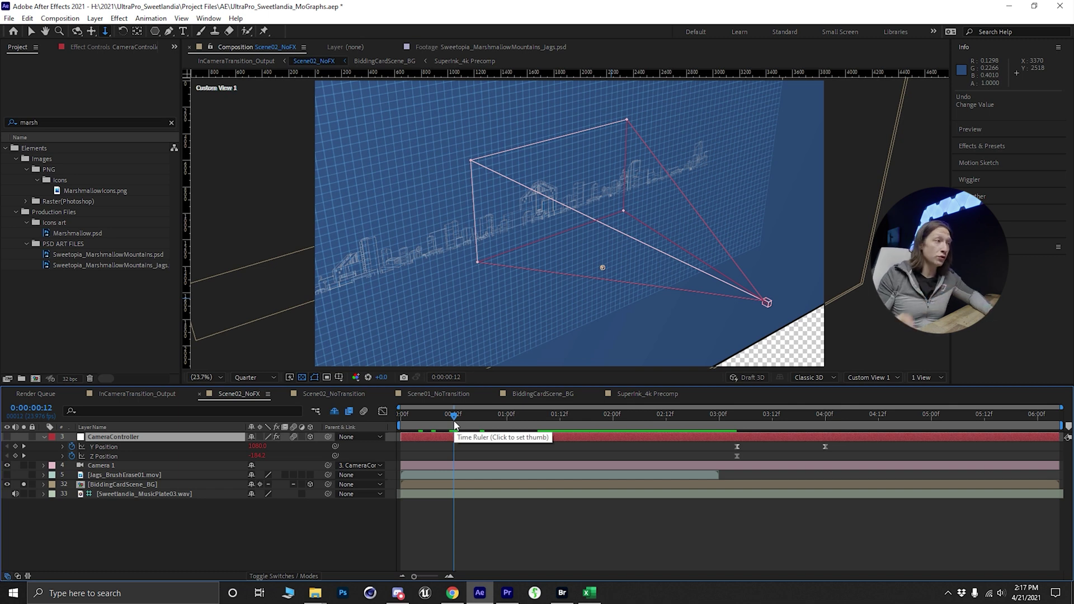
pyautogui.click(15, 446)
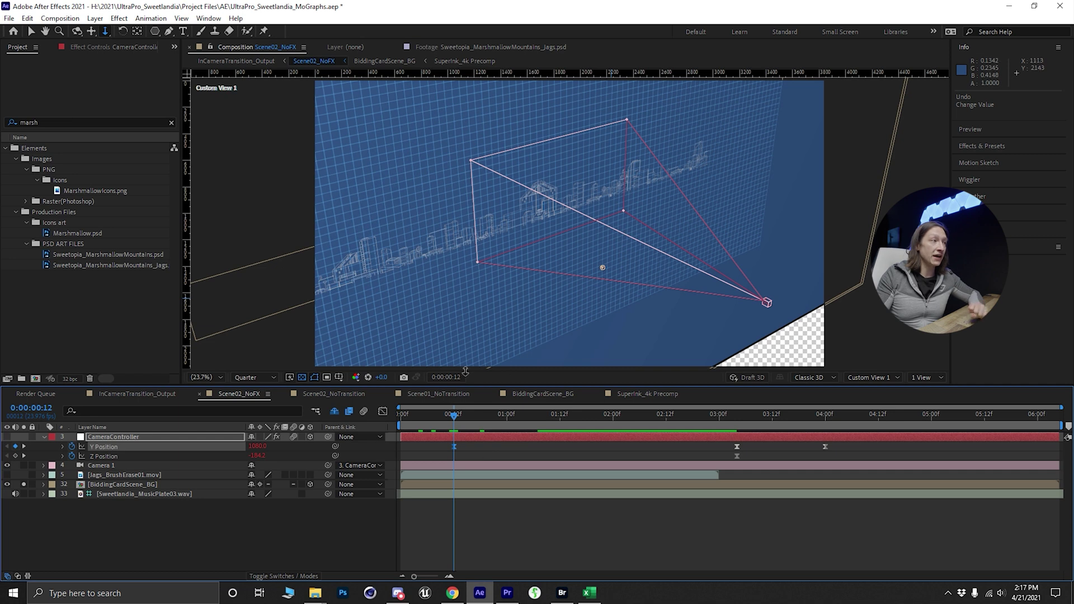
pyautogui.click(865, 381)
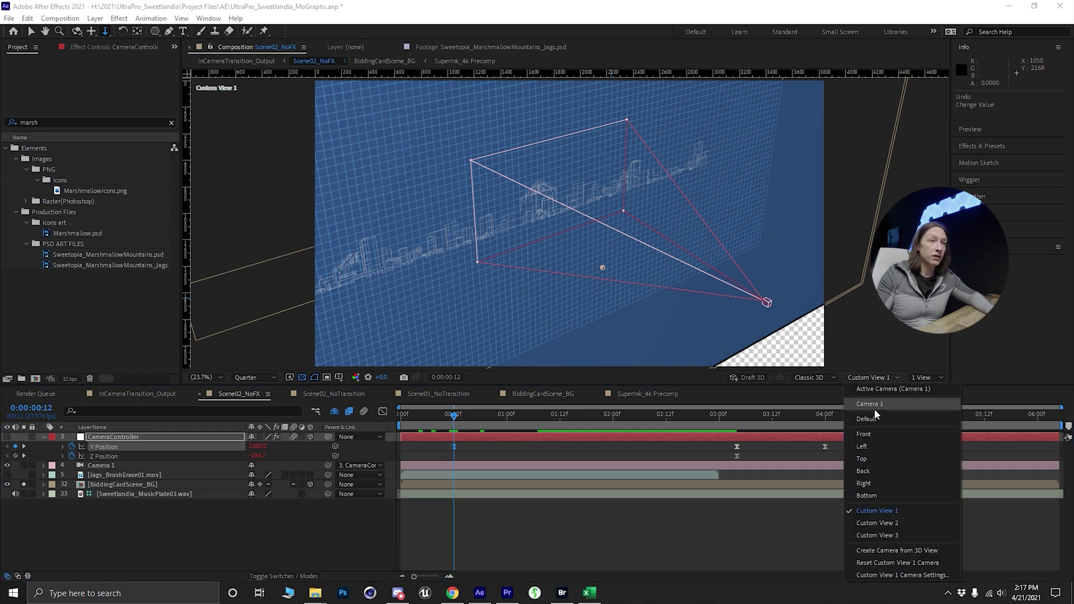
pyautogui.click(873, 391)
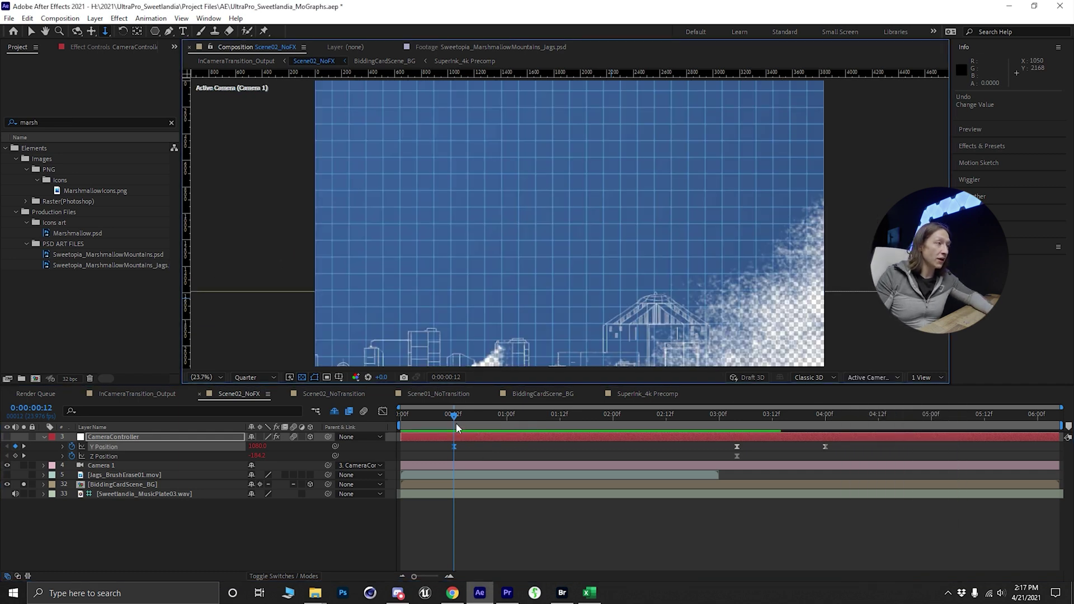
# Keyframe CameraController's Y Position at 0:00:00:00, preview the camera move, and raise the value to 2480.
pyautogui.moveTo(428, 420); pyautogui.dragTo(389, 425)
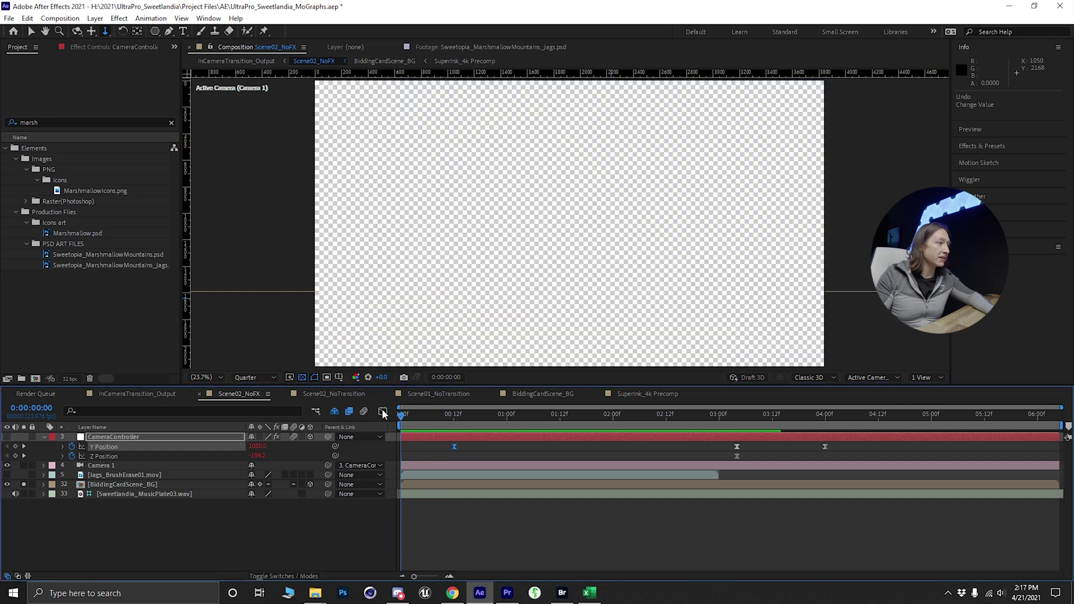
pyautogui.click(240, 530)
pyautogui.moveTo(260, 451); pyautogui.dragTo(414, 455)
pyautogui.press('space')
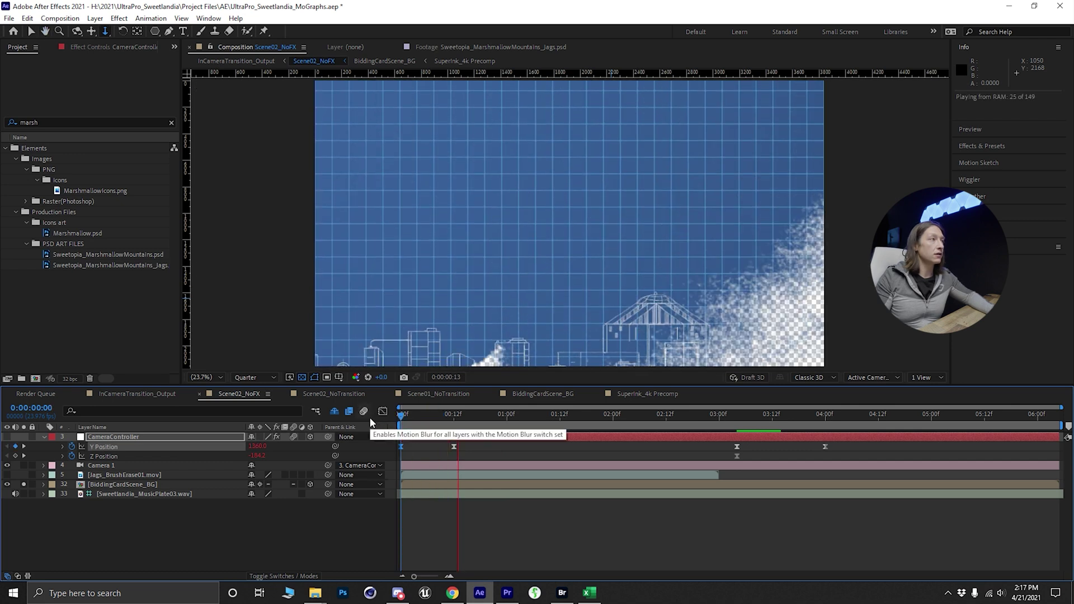
pyautogui.press('space')
pyautogui.moveTo(257, 447); pyautogui.dragTo(281, 450)
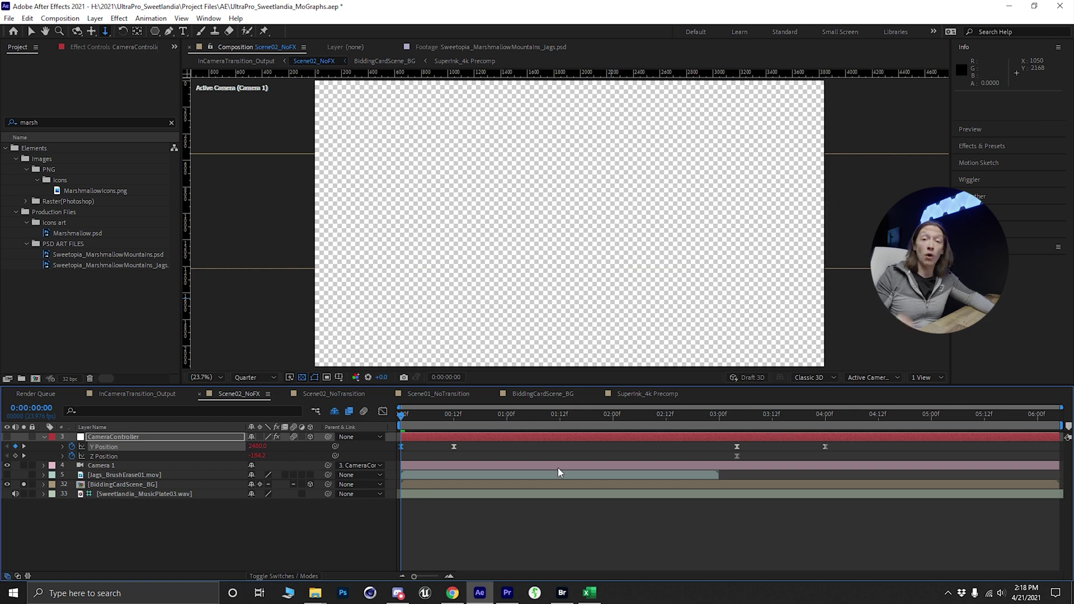
pyautogui.moveTo(261, 447); pyautogui.dragTo(264, 447)
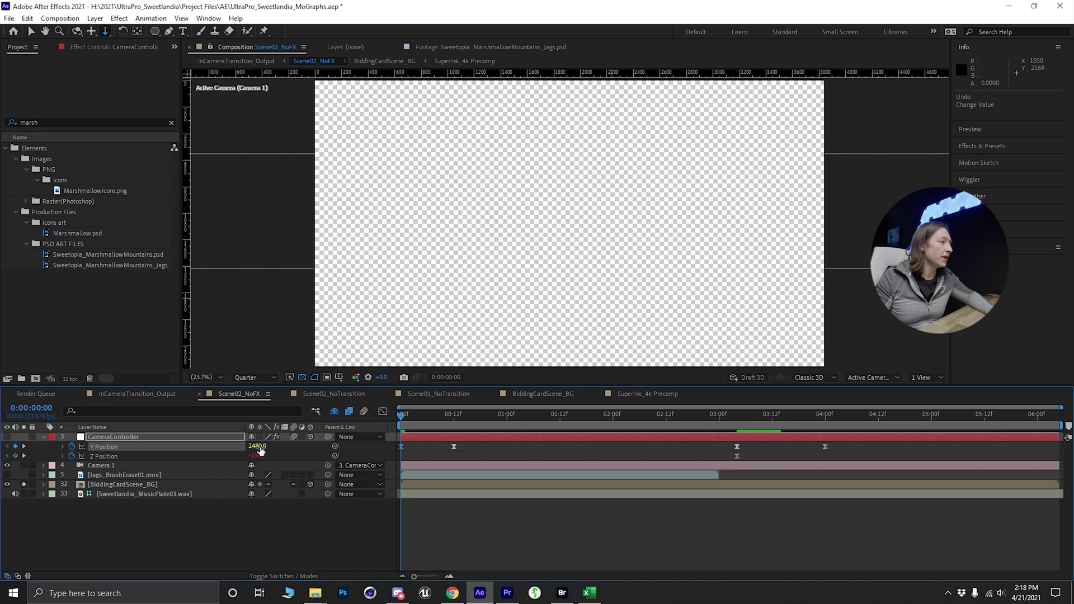
# Show the Y Position curve in the Graph Editor, pull the first keyframe's handle steeply down, and preview the faster start.
pyautogui.hotkey('shift', 'F3')
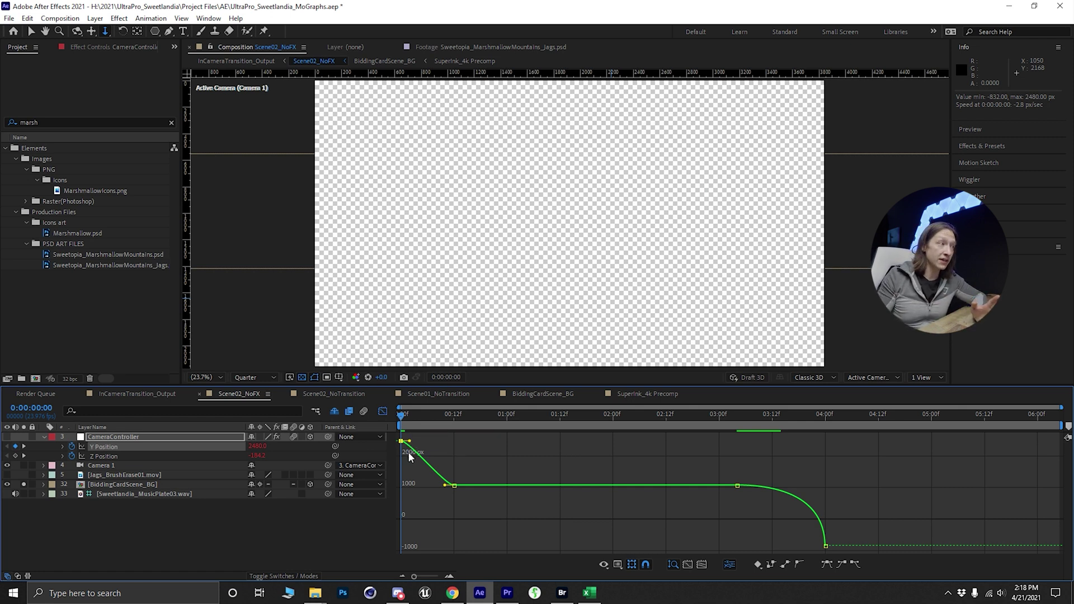
pyautogui.moveTo(404, 468); pyautogui.dragTo(398, 472)
pyautogui.moveTo(402, 447)
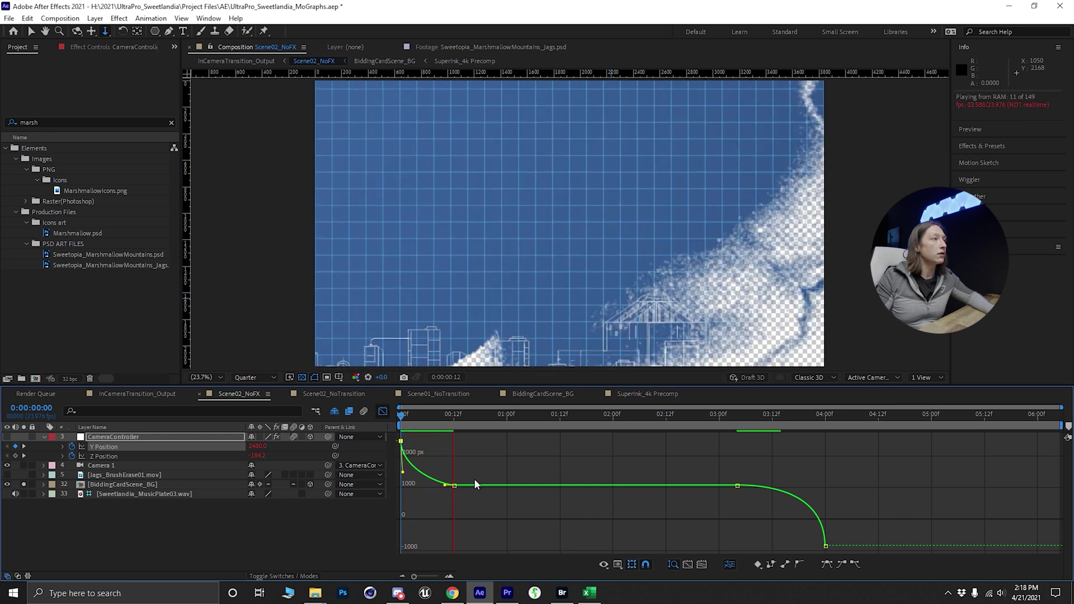
pyautogui.click(463, 425)
pyautogui.click(468, 424)
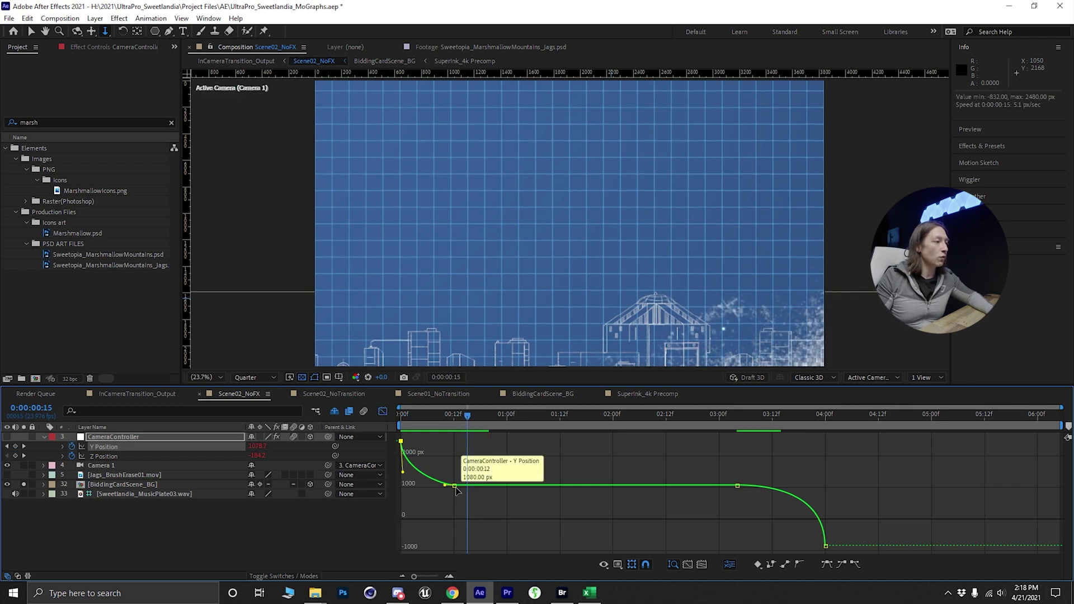
# Try an overshoot by adding a Y Position keyframe of about 814 px at 0:00:00:08 and moving the settling keyframe to 0:00:00:17.
pyautogui.moveTo(455, 486); pyautogui.dragTo(441, 488)
pyautogui.click(452, 418)
pyautogui.press('g')
pyautogui.click(455, 486)
pyautogui.press('v')
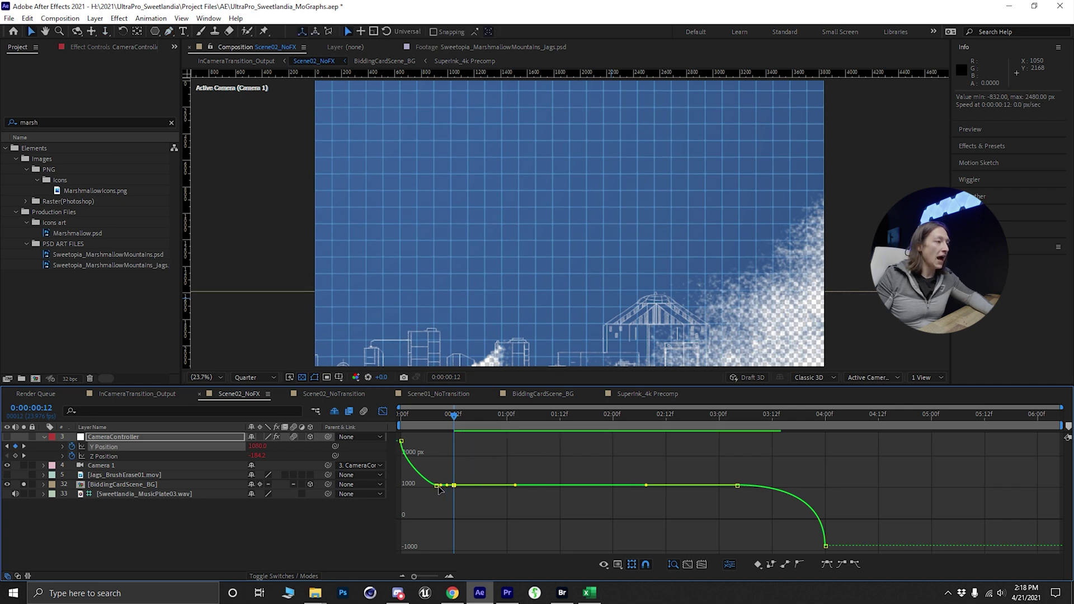
pyautogui.moveTo(438, 488); pyautogui.dragTo(458, 485)
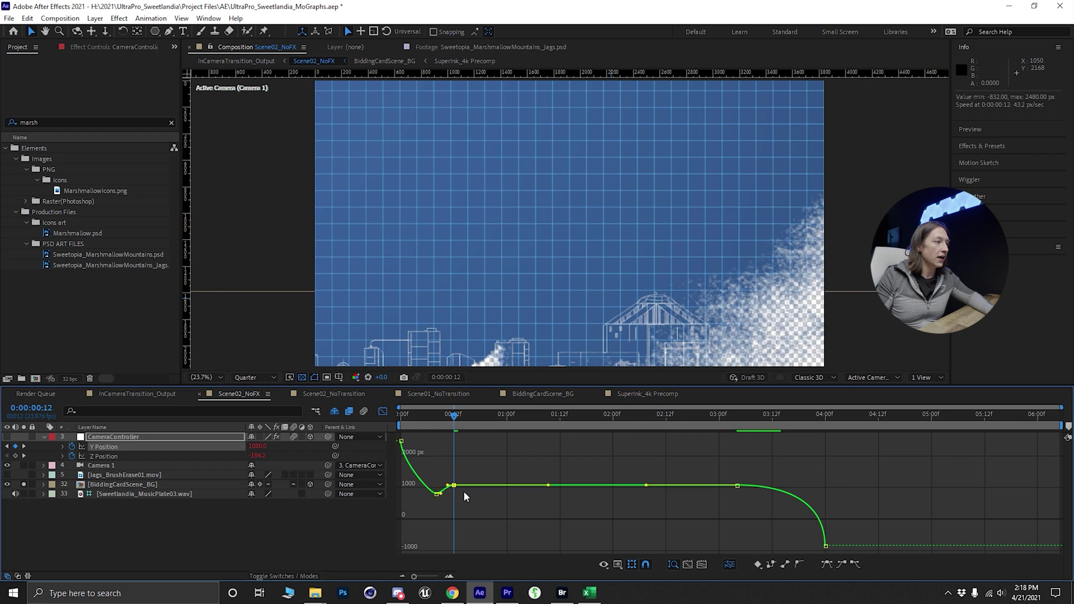
pyautogui.moveTo(463, 492); pyautogui.dragTo(425, 503)
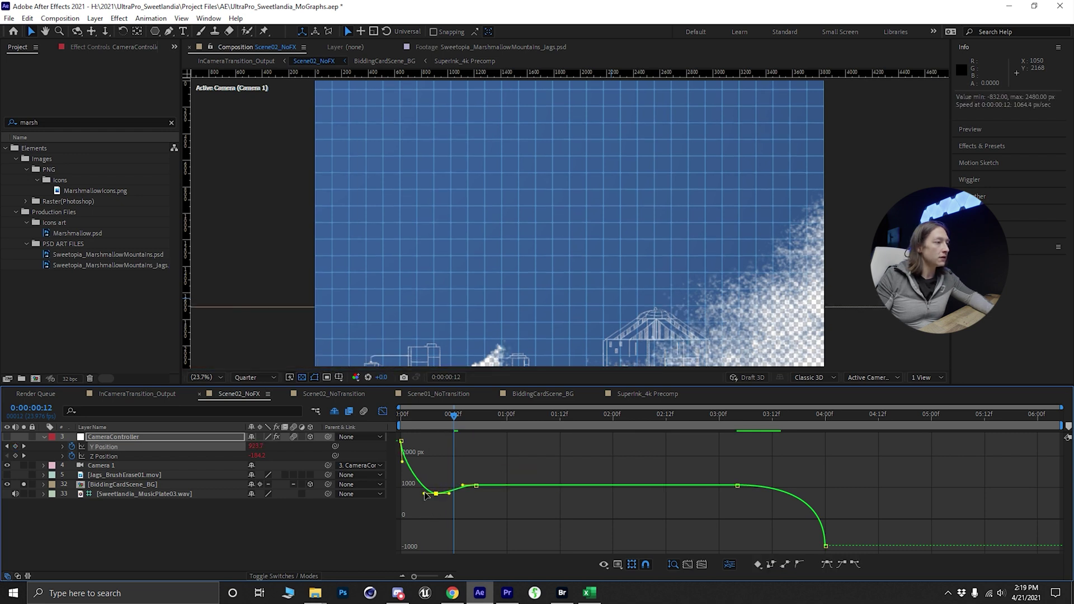
# Lower the Y Position keyframe at 0:00:00:00 to about 1772 px and preview the camera move from the start.
pyautogui.press('Home')
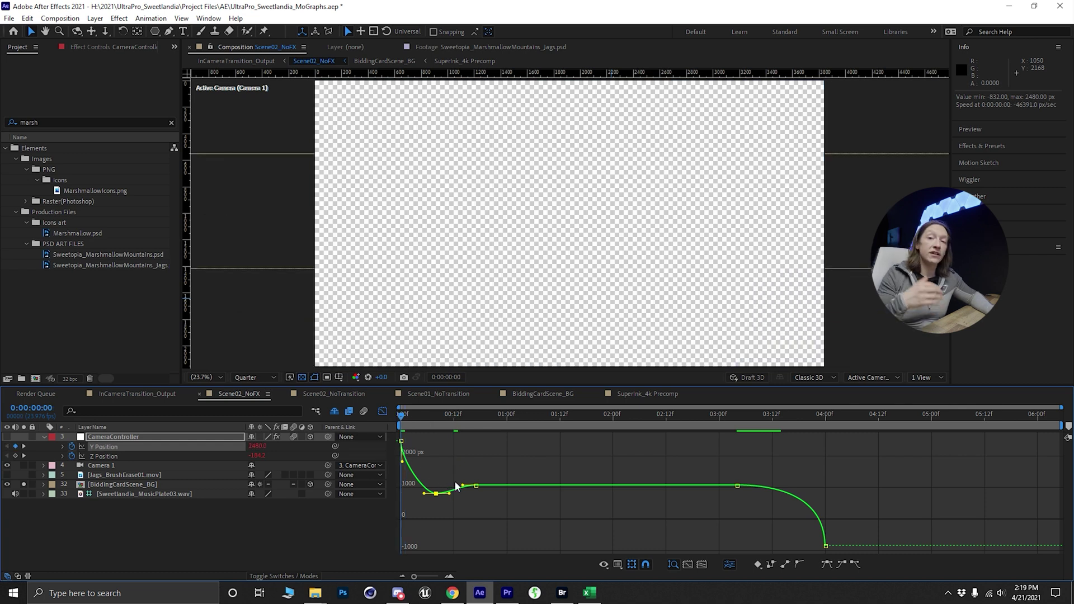
pyautogui.press('space')
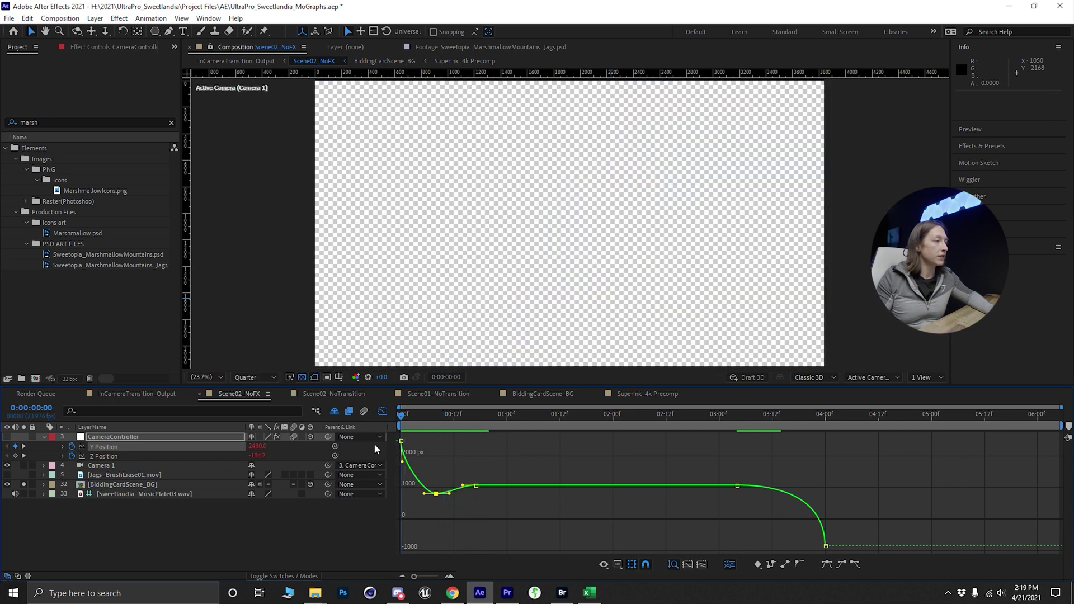
pyautogui.moveTo(401, 425)
pyautogui.mouseDown()
pyautogui.moveTo(419, 424)
pyautogui.moveTo(402, 425)
pyautogui.mouseUp()
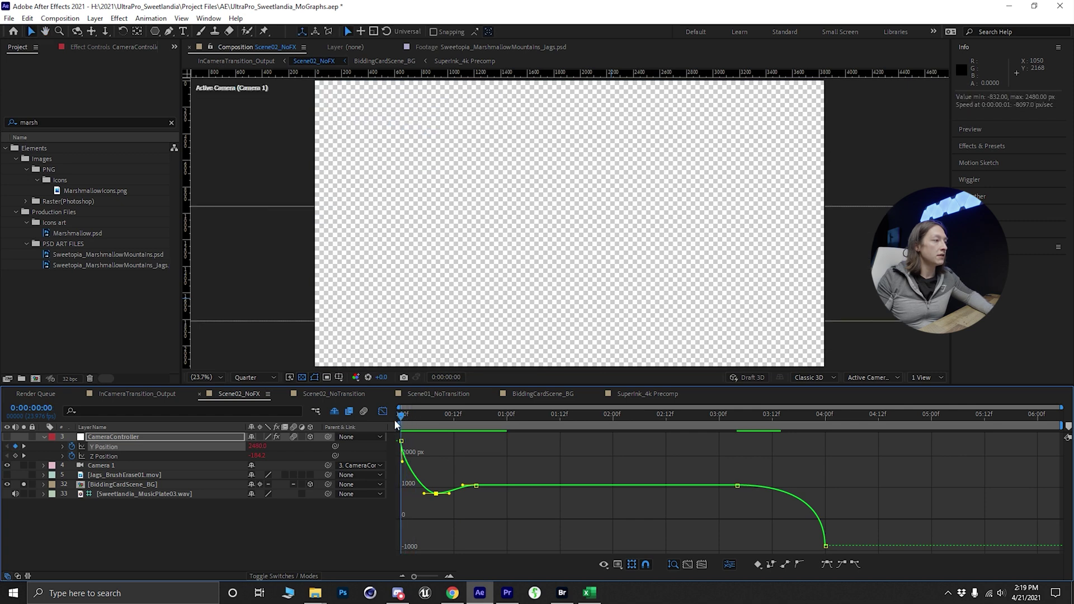
pyautogui.moveTo(402, 442); pyautogui.dragTo(403, 468)
pyautogui.press('space')
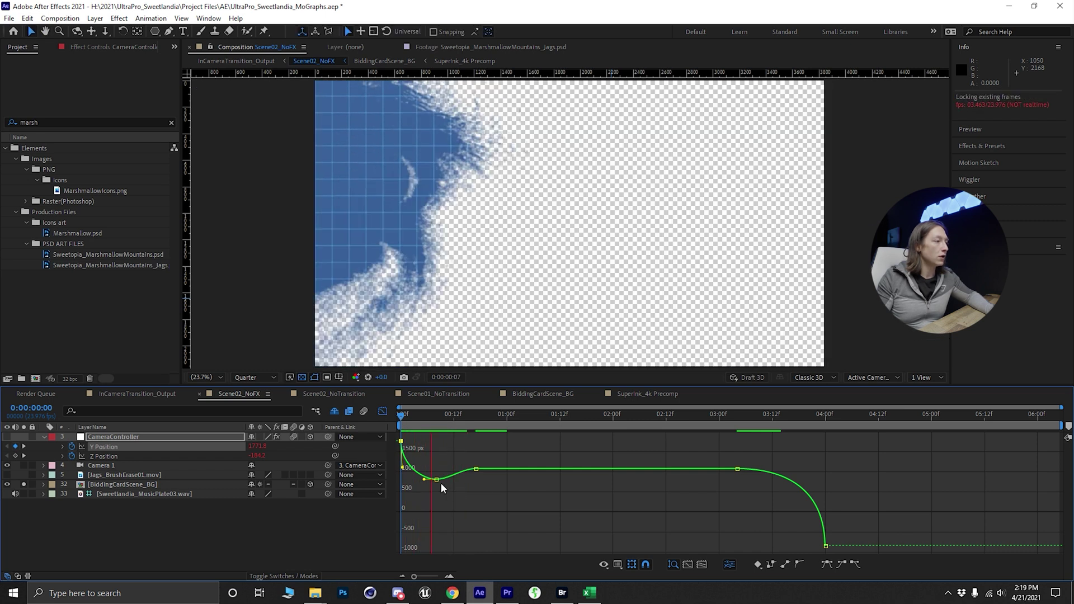
# Soften the overshoot by raising the Y Position keyframe at 0:00:00:08 to about 915 px, and preview the move.
pyautogui.moveTo(438, 431); pyautogui.dragTo(436, 422)
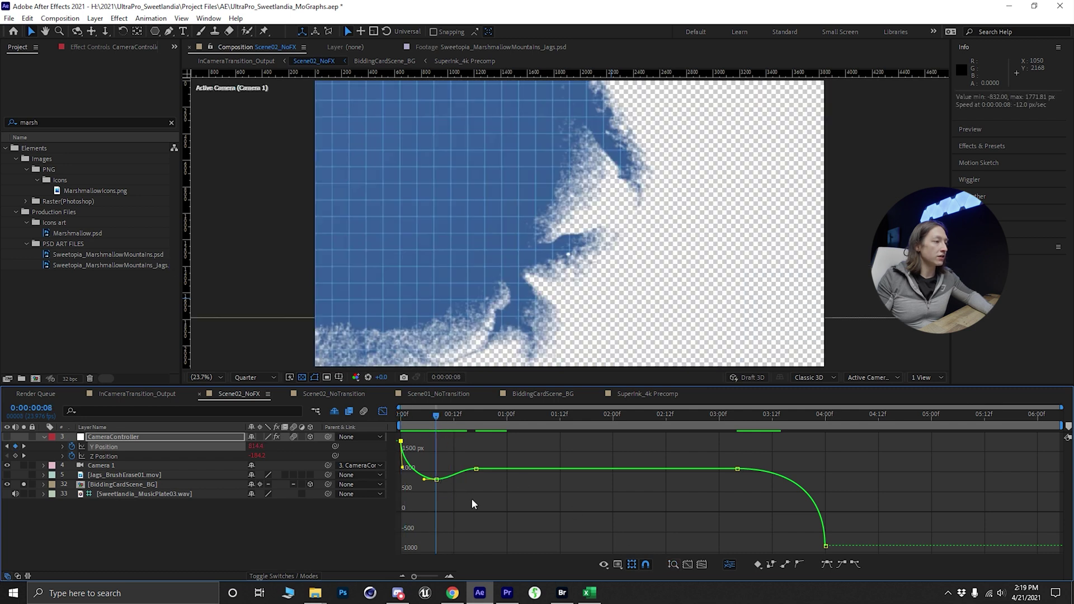
pyautogui.scroll(3, 476, 506)
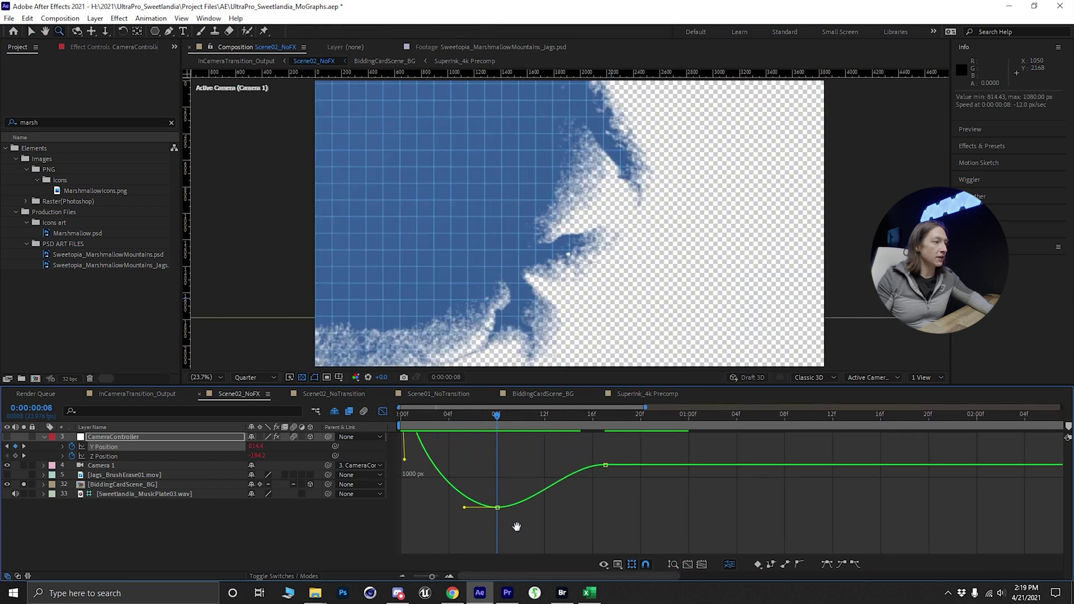
pyautogui.press('v')
pyautogui.moveTo(498, 508); pyautogui.dragTo(499, 497)
pyautogui.press('Home')
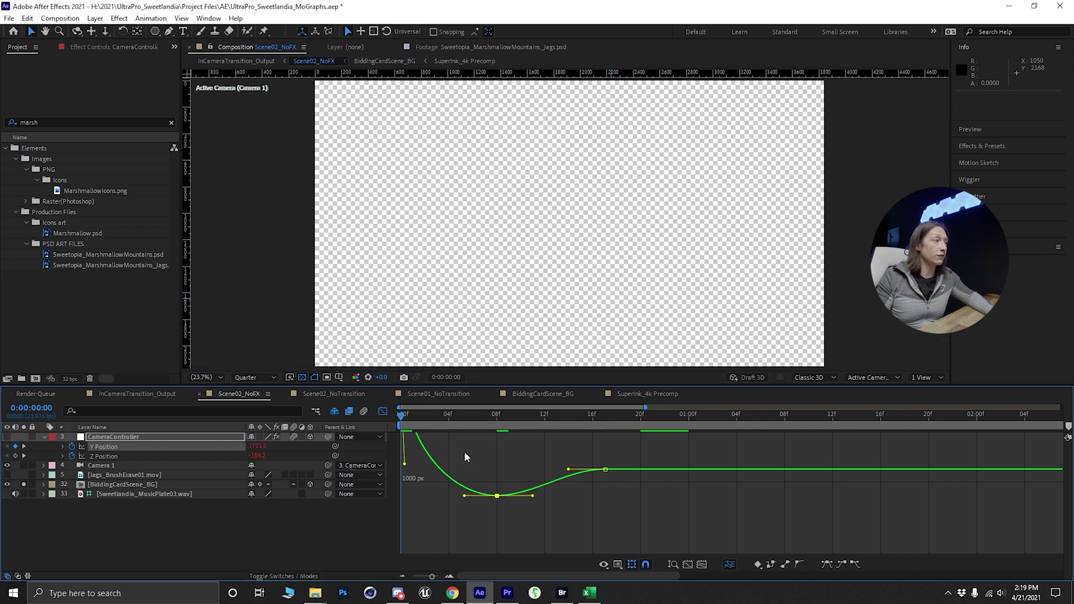
pyautogui.press('space')
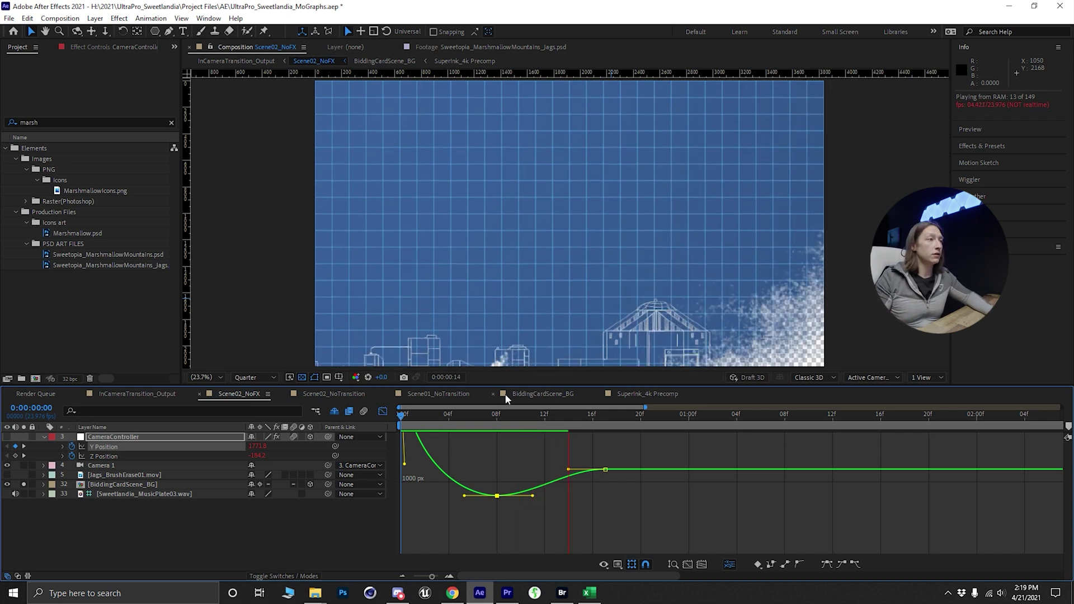
# Leave the Graph Editor and play the transition in the InCameraTransition_Output composition from 0:00:04:13.
pyautogui.press('space')
pyautogui.hotkey('shift', 'F3')
pyautogui.press('space')
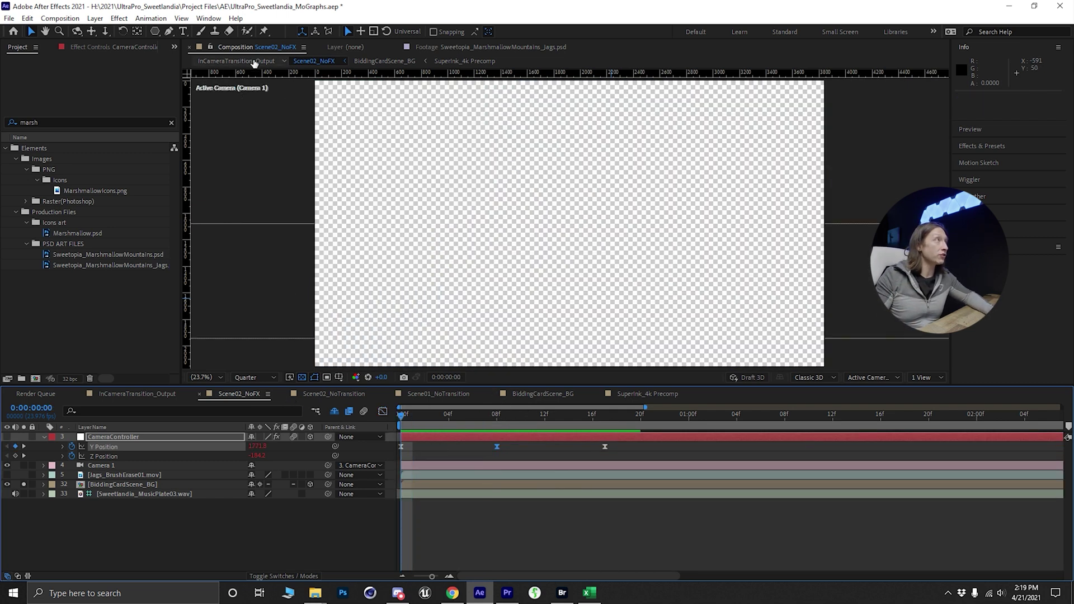
pyautogui.click(254, 61)
pyautogui.moveTo(812, 428); pyautogui.dragTo(741, 418)
pyautogui.press('space')
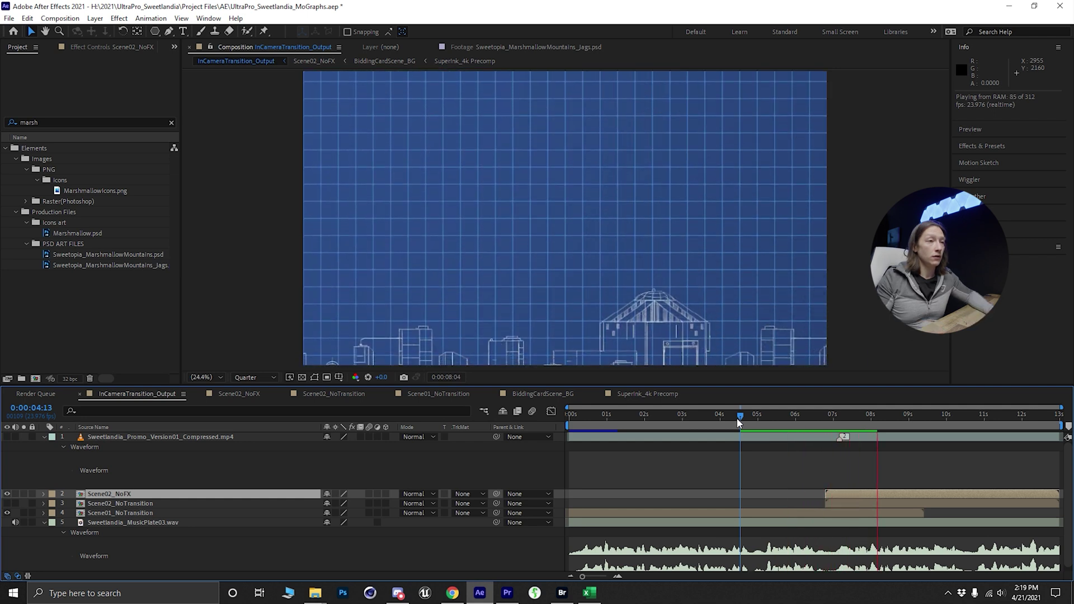
# In Scene02_NoFX, move the settling Y Position keyframe from 0:00:00:17 onto 0:00:00:08, replacing the overshoot keyframe.
pyautogui.moveTo(819, 415)
pyautogui.mouseDown()
pyautogui.moveTo(859, 414)
pyautogui.moveTo(835, 416)
pyautogui.moveTo(850, 415)
pyautogui.moveTo(829, 428)
pyautogui.mouseUp()
pyautogui.doubleClick(828, 493)
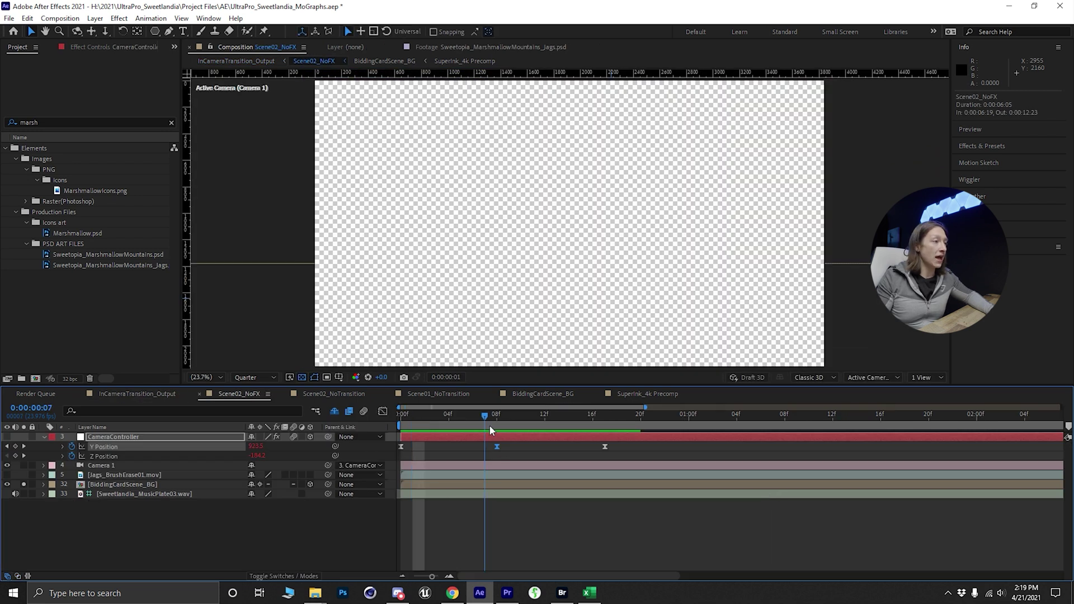
pyautogui.moveTo(490, 429); pyautogui.dragTo(496, 421)
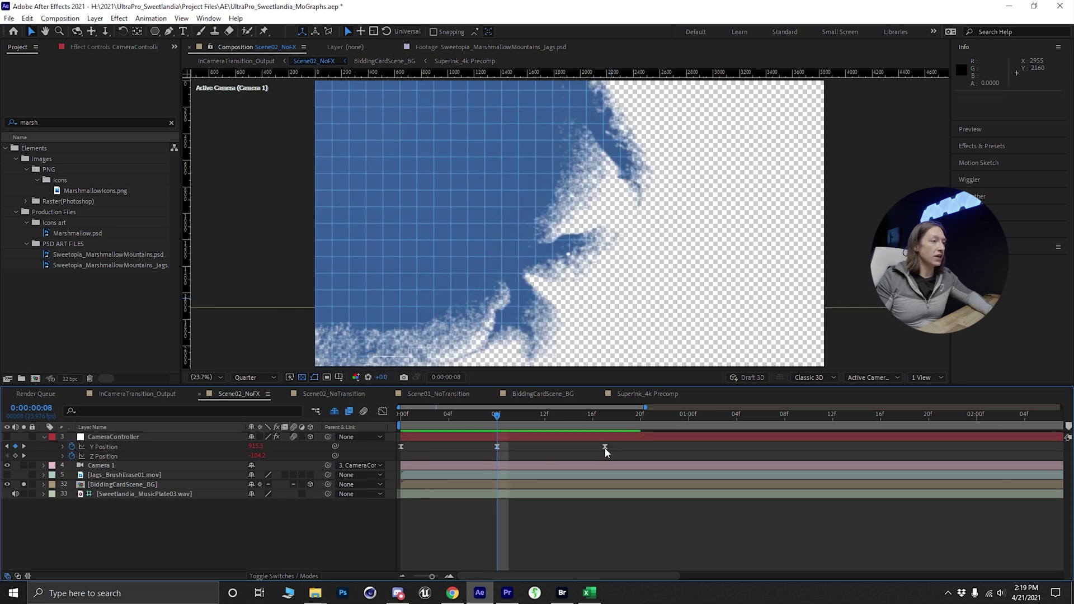
pyautogui.moveTo(605, 447); pyautogui.dragTo(497, 447)
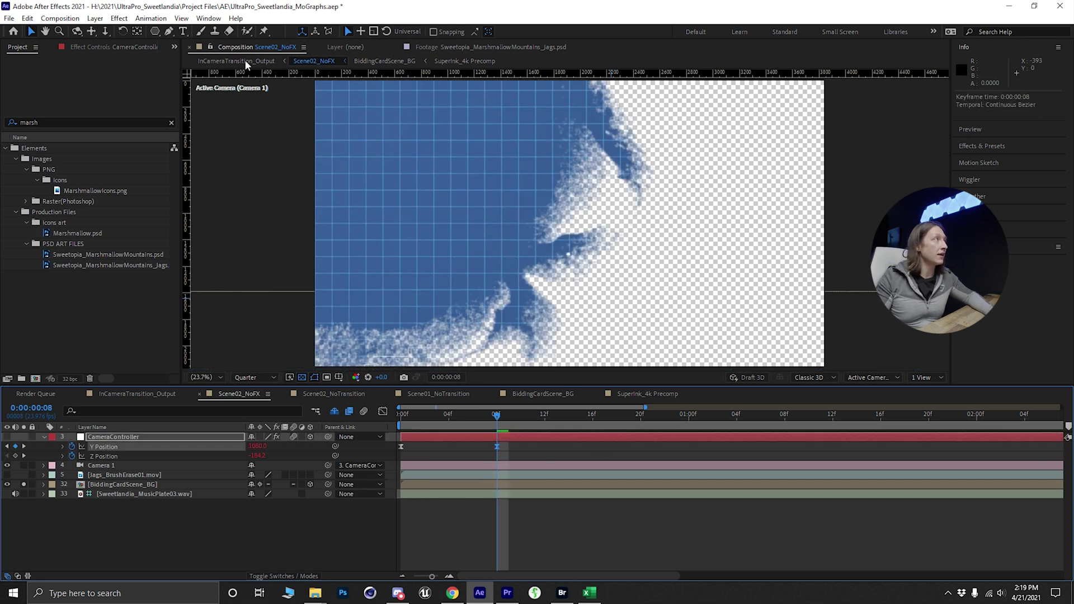
pyautogui.click(245, 60)
# Move Scene02_NoFX's settling Y Position keyframe to 0:00:00:16 and return to InCameraTransition_Output.
pyautogui.doubleClick(856, 496)
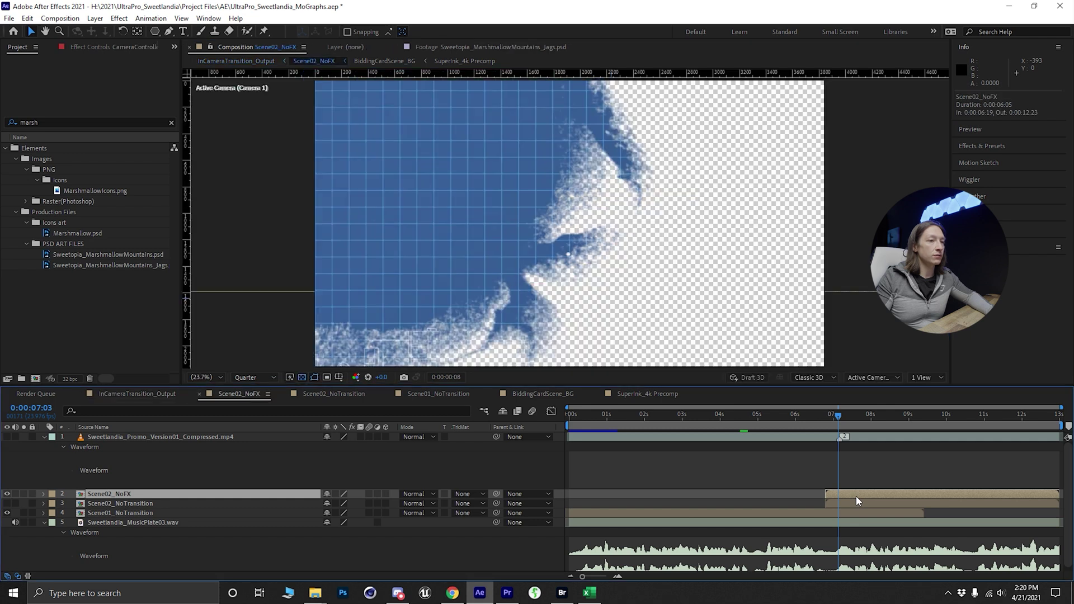
pyautogui.hotkey('alt', 'shift', 'Right')
pyautogui.click(591, 415)
pyautogui.moveTo(616, 447); pyautogui.dragTo(592, 447)
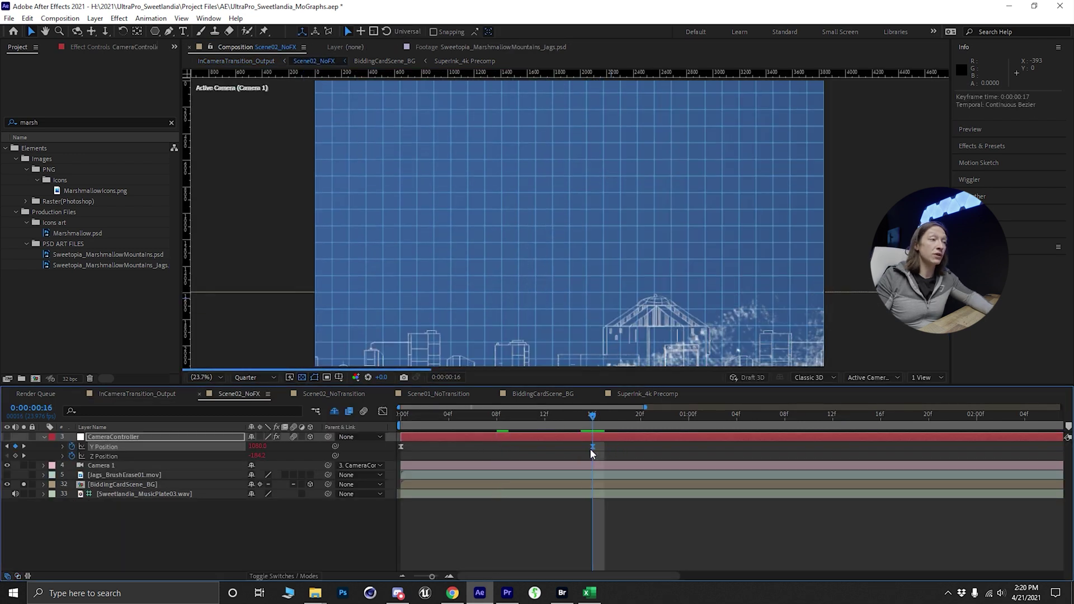
pyautogui.click(246, 62)
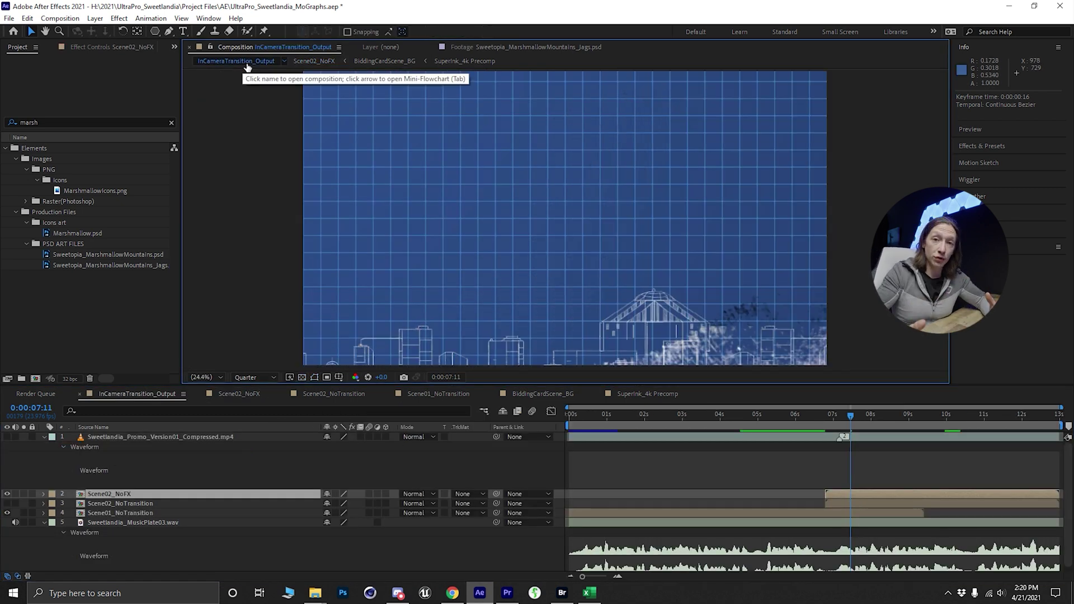
# Scrub and play InCameraTransition_Output to examine how the blueprint scene's ink wipe overlaps the Sweetlandia scene, finishing at 0:00:06:19.
pyautogui.moveTo(800, 422); pyautogui.dragTo(846, 414)
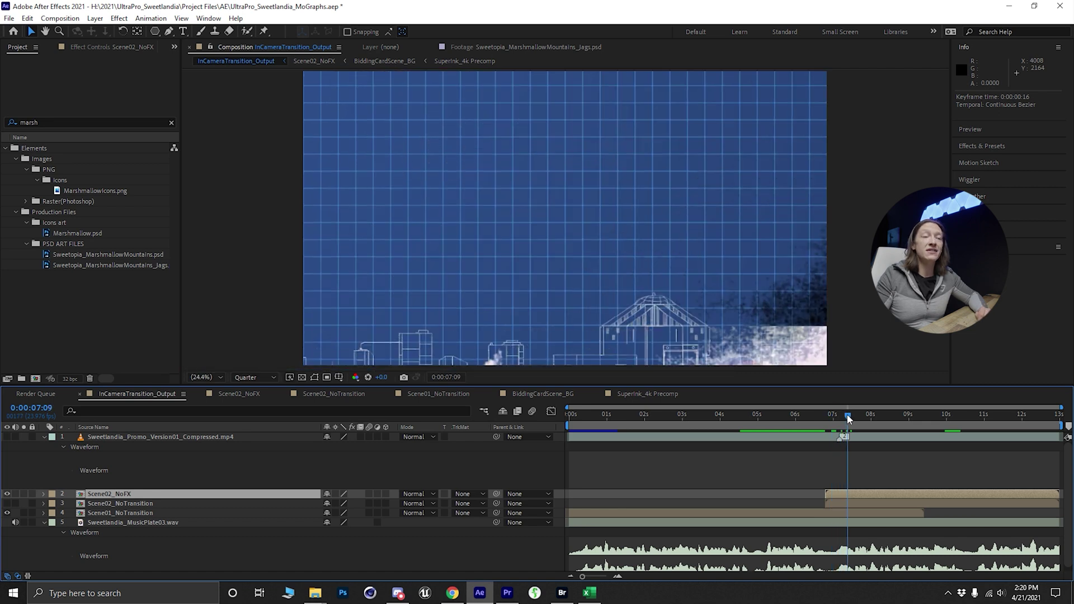
pyautogui.click(762, 414)
pyautogui.press('space')
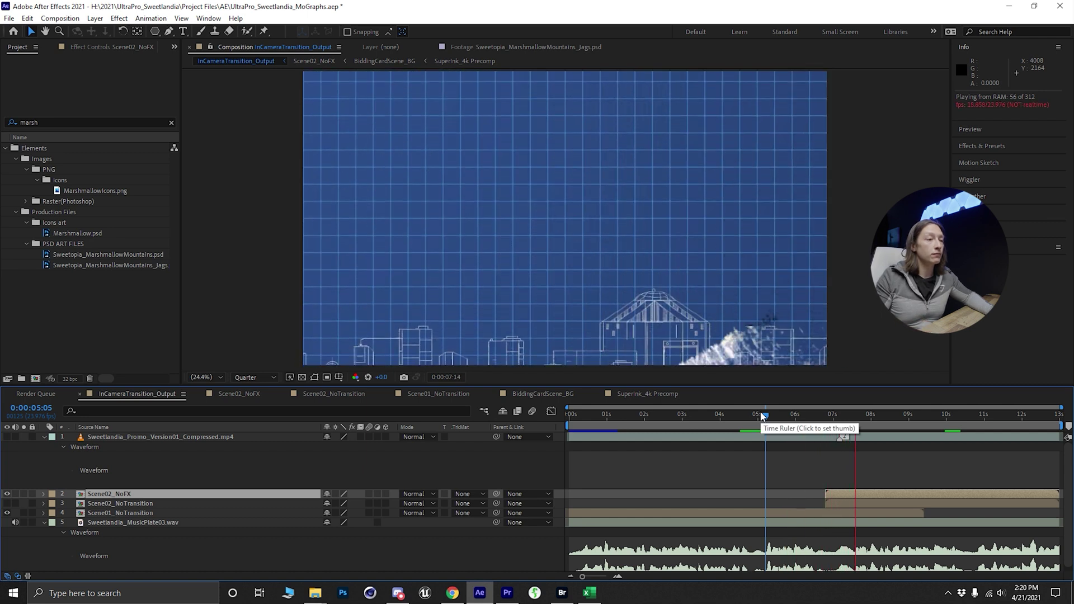
pyautogui.click(845, 417)
pyautogui.moveTo(845, 424); pyautogui.dragTo(838, 422)
pyautogui.doubleClick(856, 495)
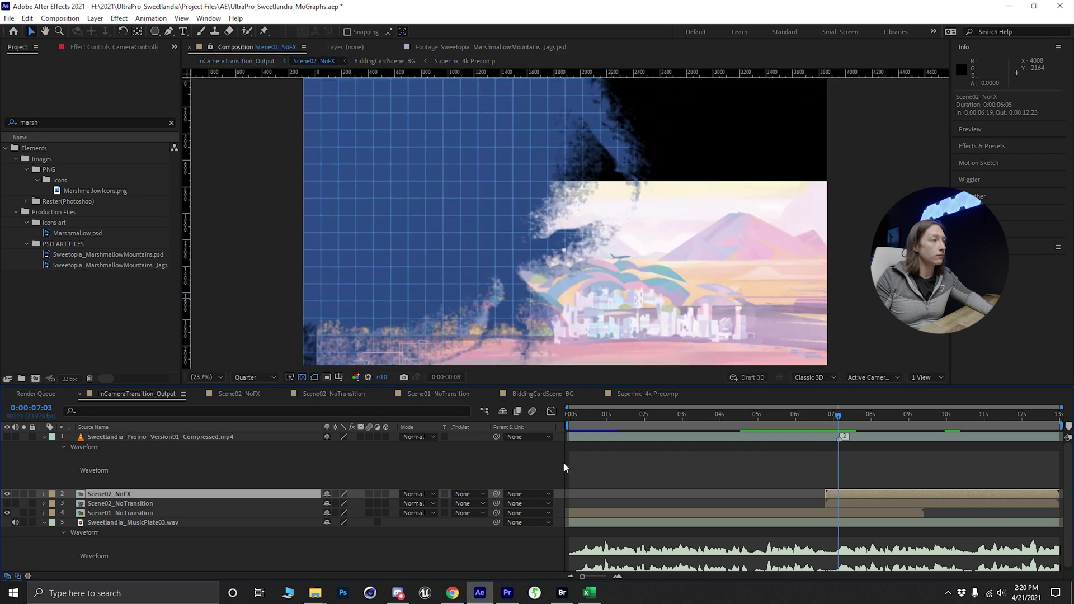
pyautogui.moveTo(572, 418)
pyautogui.mouseDown()
pyautogui.moveTo(601, 424)
pyautogui.moveTo(246, 449)
pyautogui.moveTo(309, 451)
pyautogui.mouseUp()
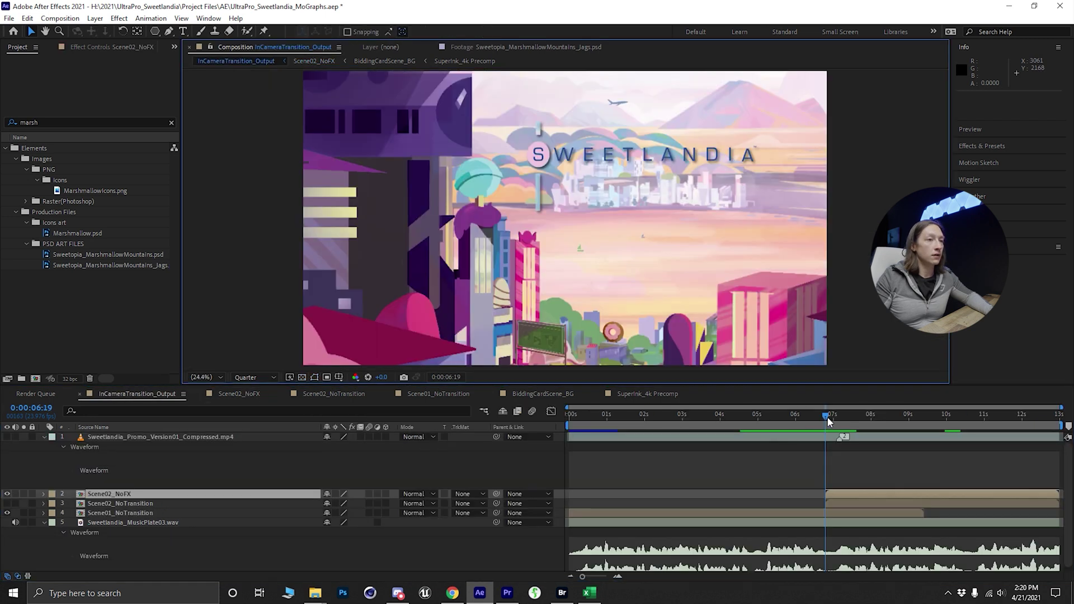
pyautogui.moveTo(828, 418)
pyautogui.mouseDown()
pyautogui.moveTo(853, 425)
pyautogui.moveTo(832, 431)
pyautogui.mouseUp()
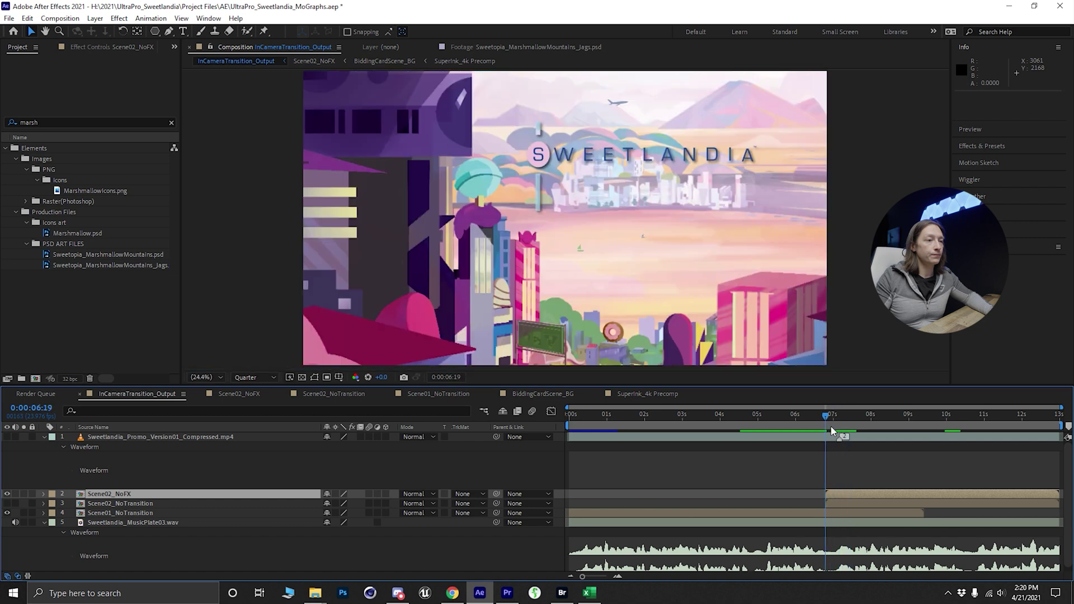
# In Scene02_NoFX, move CameraController's settling Y Position keyframe to 0:00:01:04 and play the transition in InCameraTransition_Output.
pyautogui.doubleClick(848, 492)
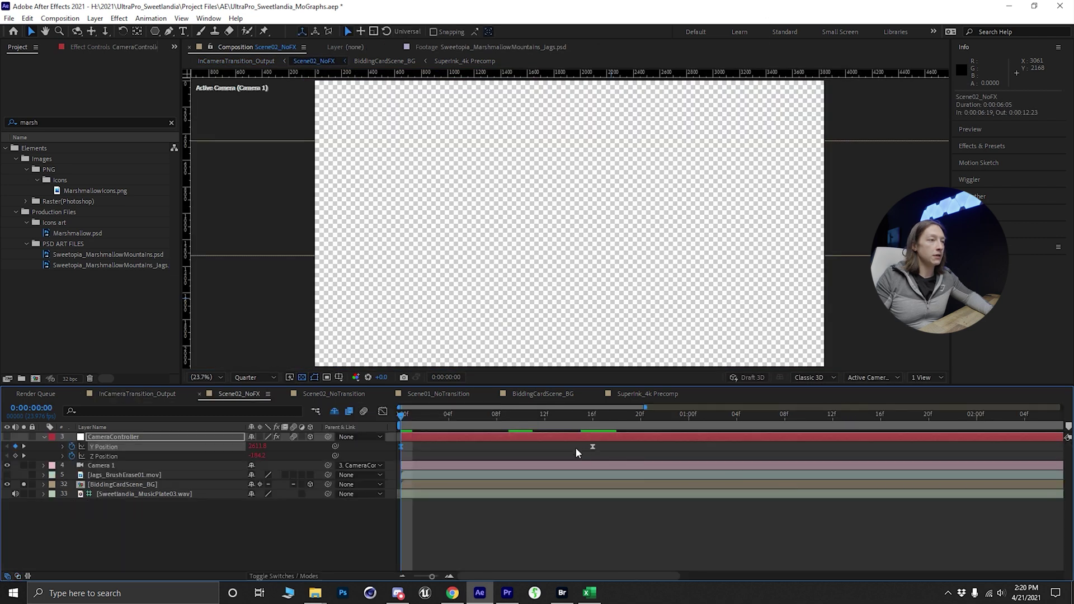
pyautogui.moveTo(593, 446); pyautogui.dragTo(741, 449)
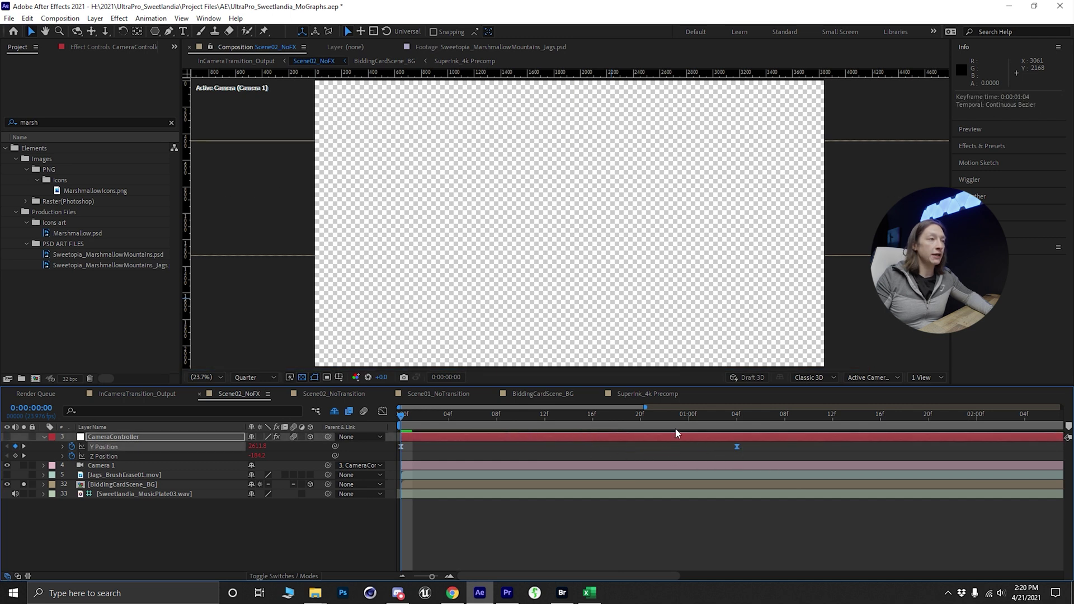
pyautogui.moveTo(530, 423); pyautogui.dragTo(497, 423)
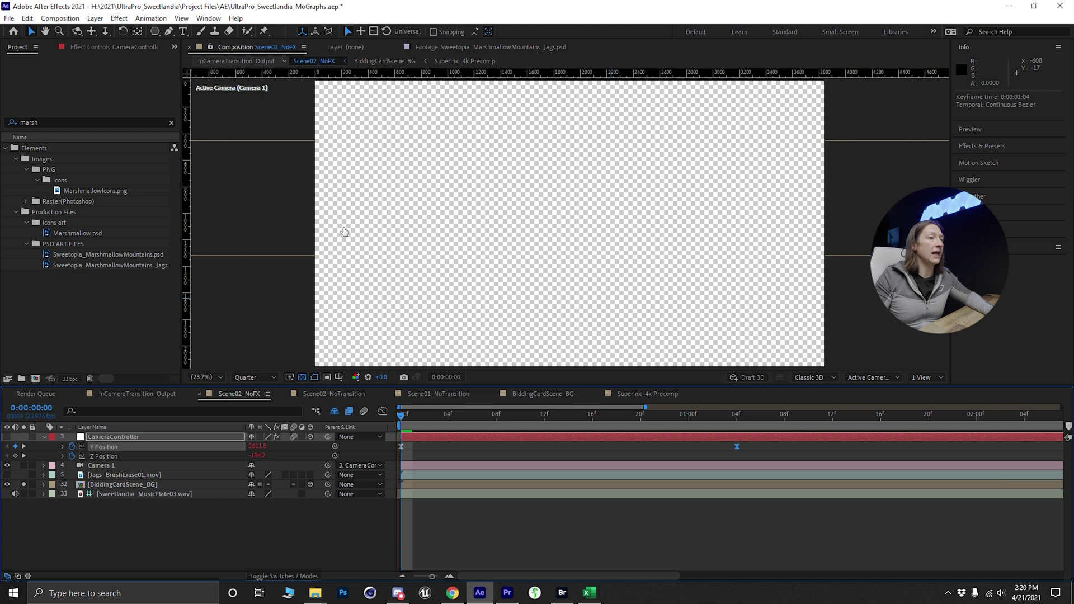
pyautogui.hotkey('shift', 'Escape')
pyautogui.press('space')
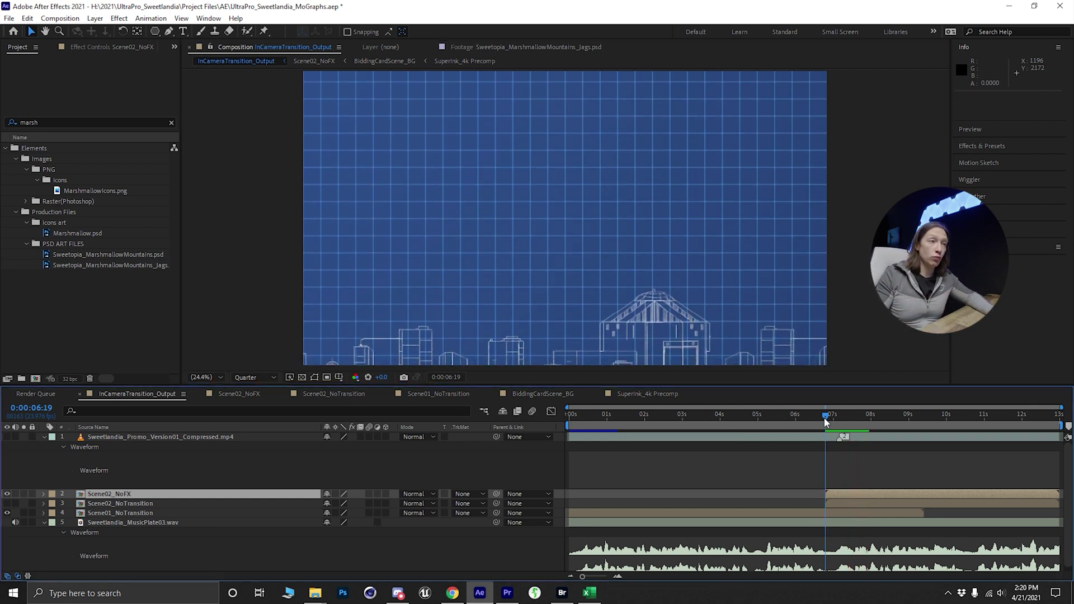
pyautogui.press('space')
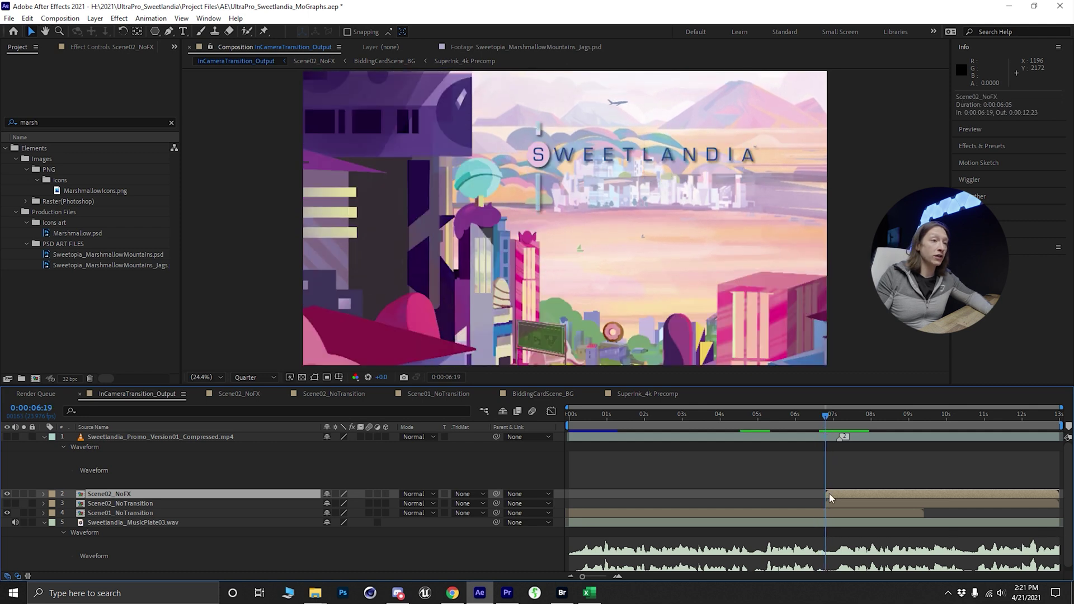
# Show the shy layers in Scene02_NoFX, preview the composition with its cards and props, and save the project.
pyautogui.doubleClick(829, 493)
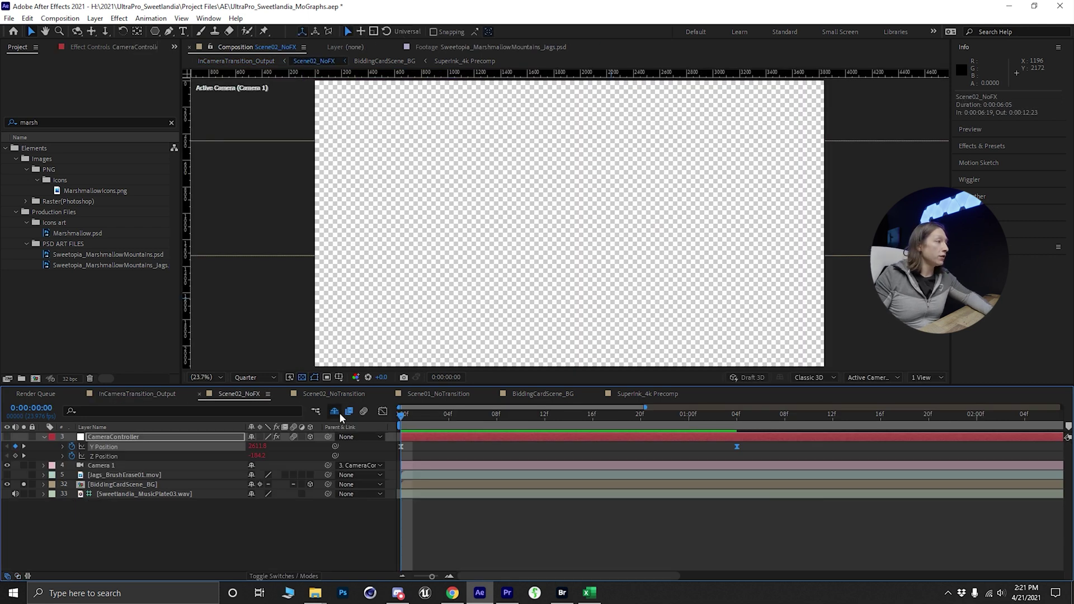
pyautogui.click(334, 412)
pyautogui.scroll(-10, 31, 542)
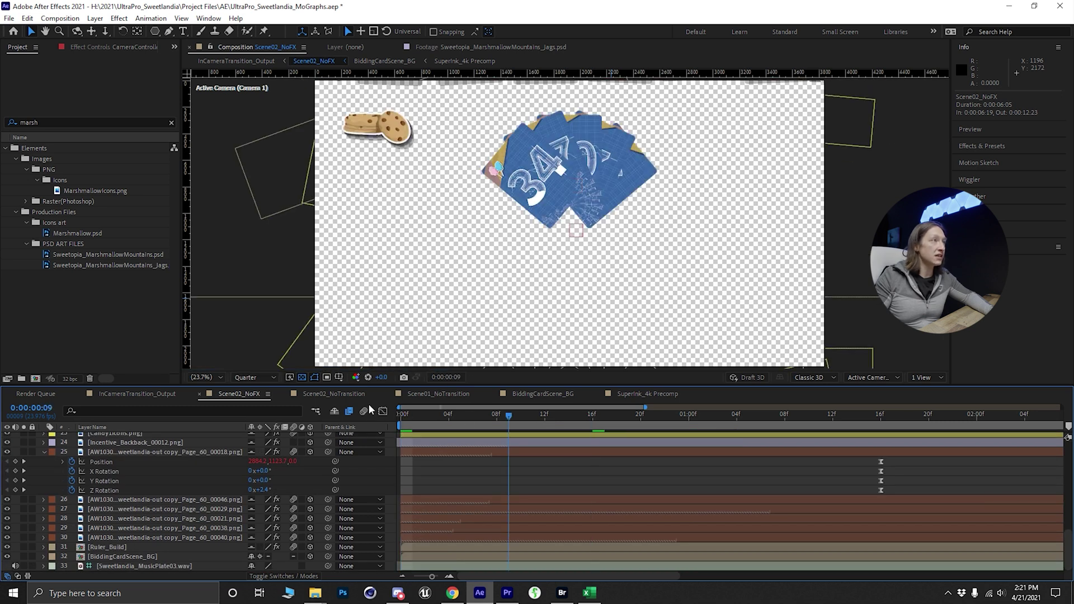
pyautogui.press('space')
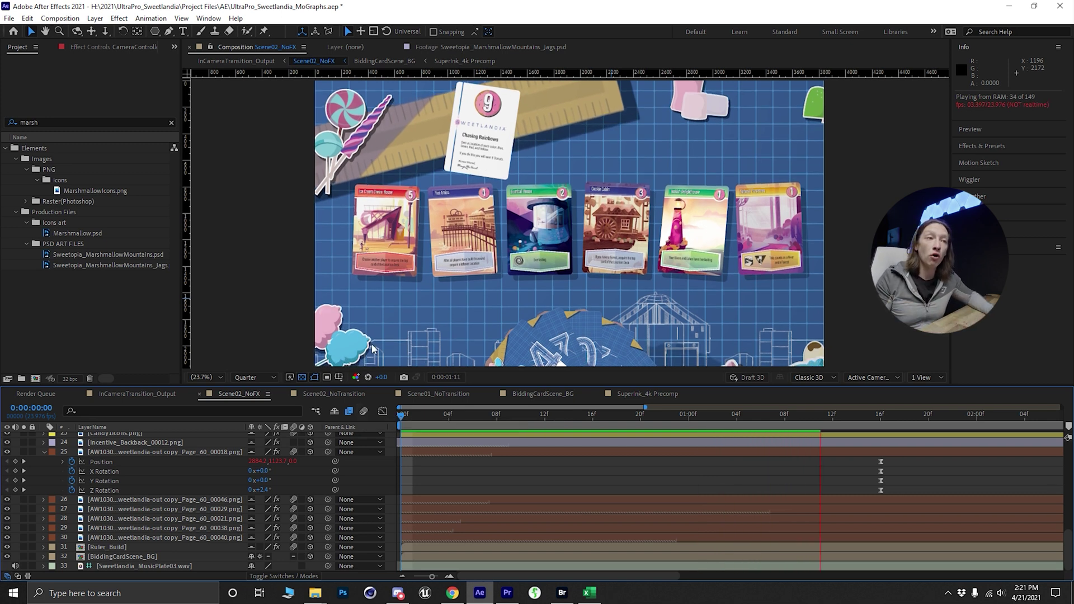
pyautogui.hotkey('ctrl', 's')
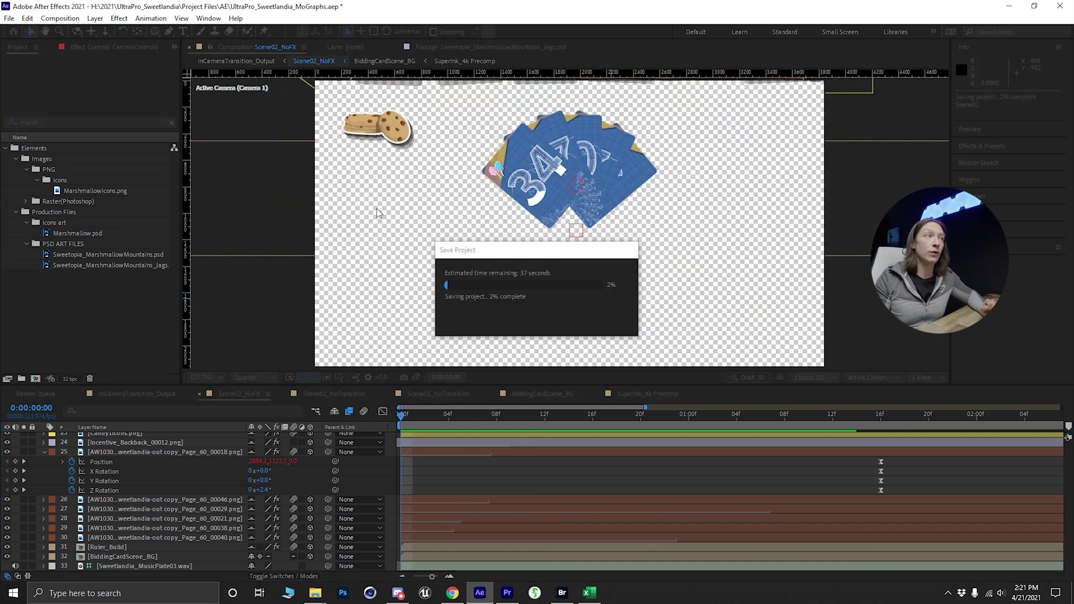
# In InCameraTransition_Output, move Scene02_NoFX to the end of the layer stack and make Scene02_NoTransition visible.
pyautogui.click(236, 60)
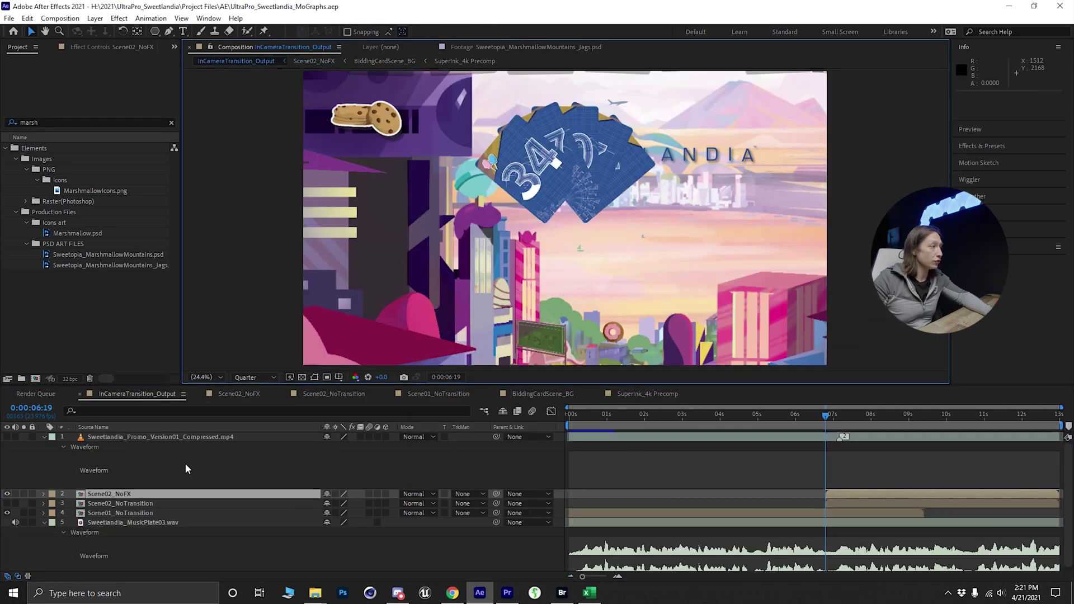
pyautogui.moveTo(122, 495); pyautogui.dragTo(130, 557)
pyautogui.click(89, 496)
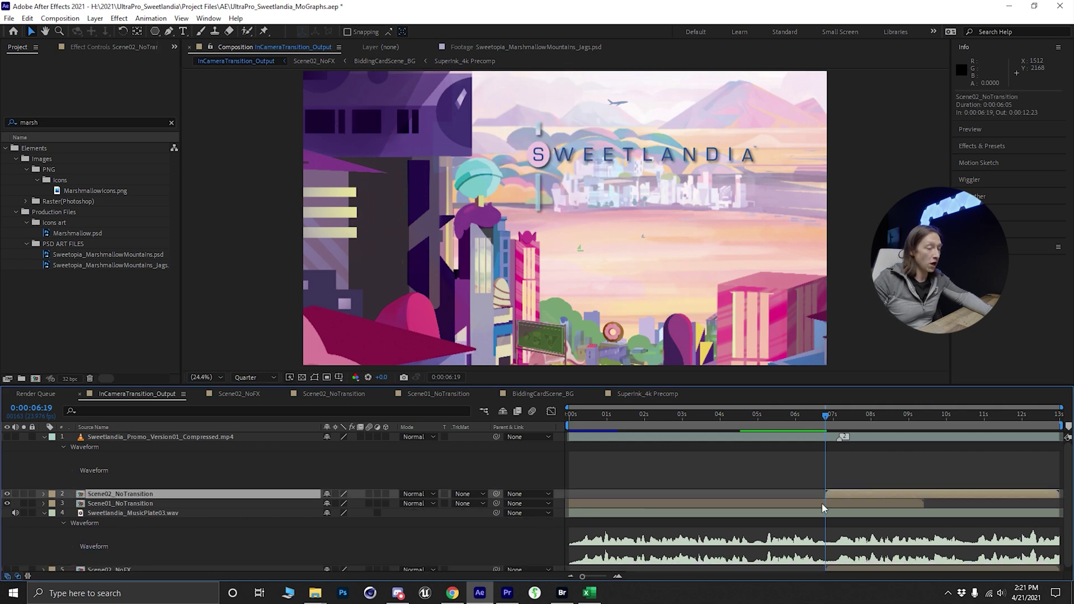
# Open Scene02_NoTransition and play it from 0:00:00:00 to examine the scene without its camera move.
pyautogui.doubleClick(841, 491)
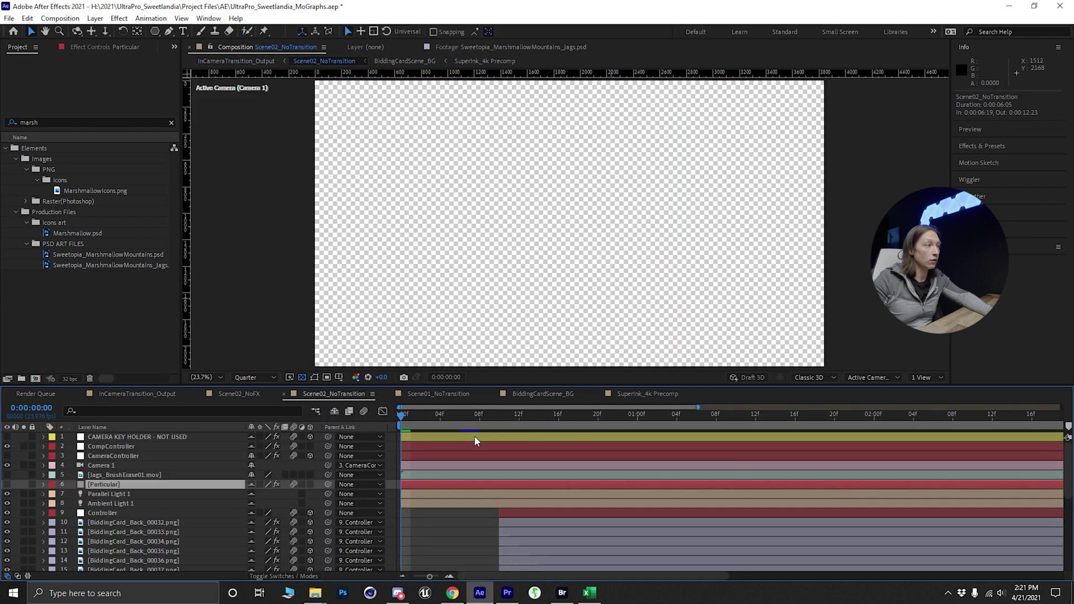
pyautogui.moveTo(406, 416); pyautogui.dragTo(379, 417)
pyautogui.press('space')
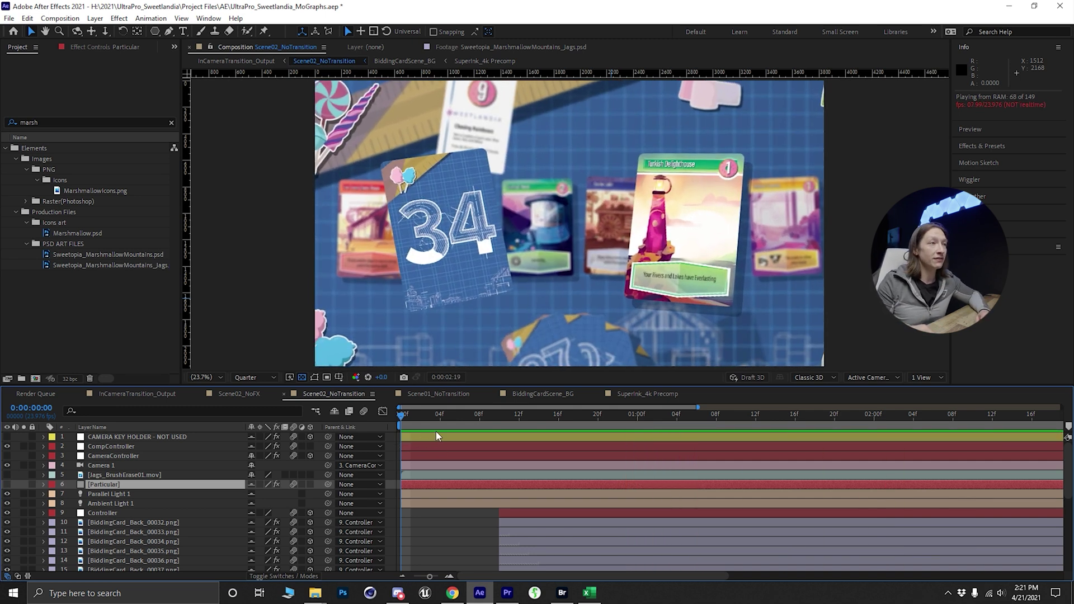
pyautogui.press('space')
pyautogui.press('space')
pyautogui.press('space')
pyautogui.press('space')
pyautogui.press('space')
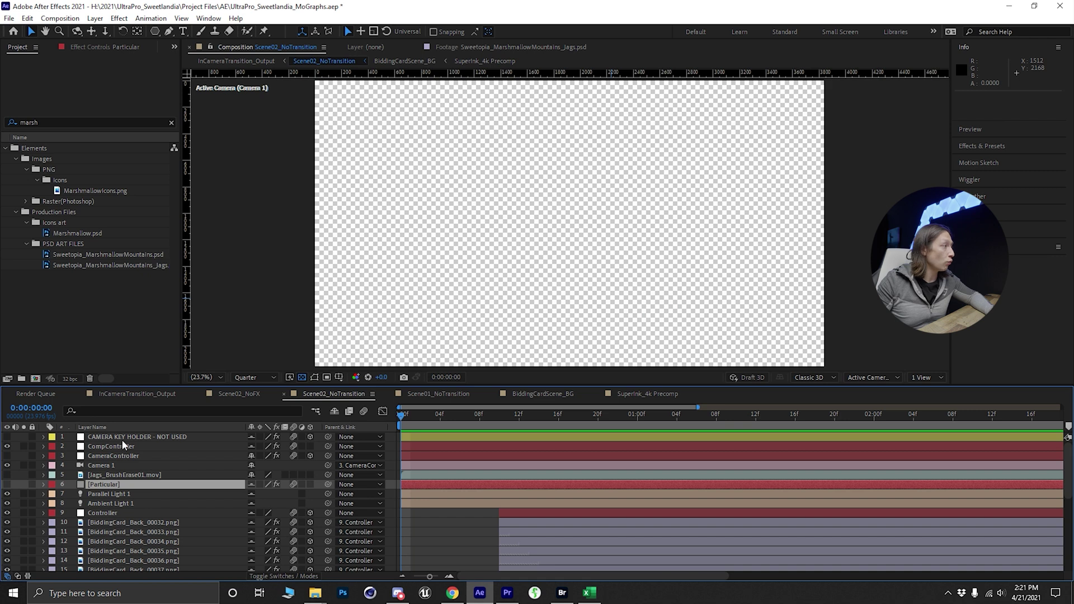
# Reveal the keyframes of CAMERA KEY HOLDER - NOT USED and CameraController, and copy the holder's first Y Position and Z Position keyframes.
pyautogui.click(124, 439)
pyautogui.press('u')
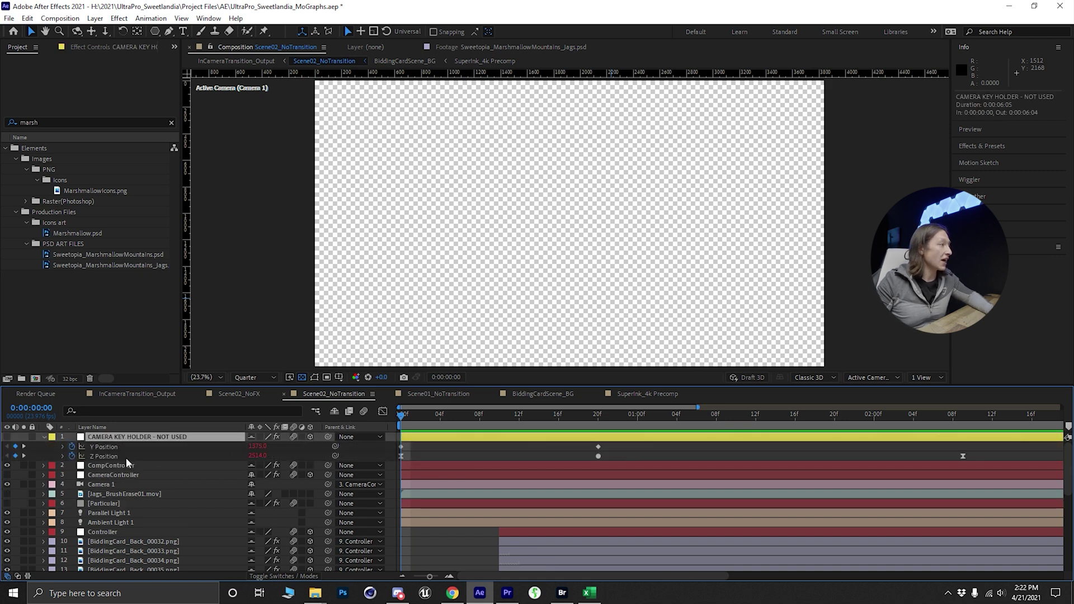
pyautogui.click(106, 446)
pyautogui.keyDown('shift'); pyautogui.click(99, 455); pyautogui.keyUp('shift')
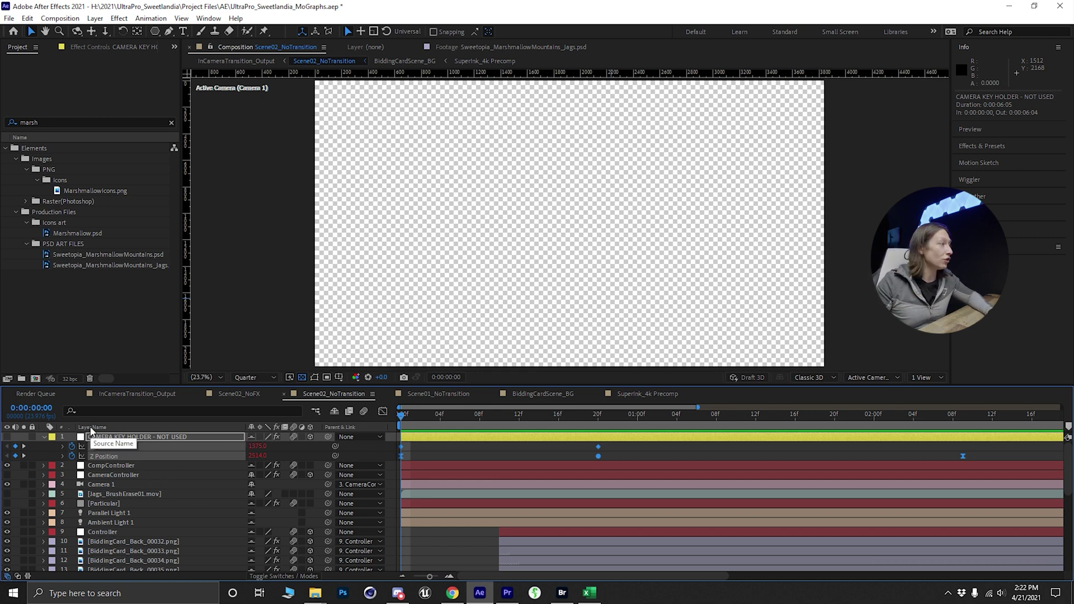
pyautogui.click(106, 467)
pyautogui.click(113, 474)
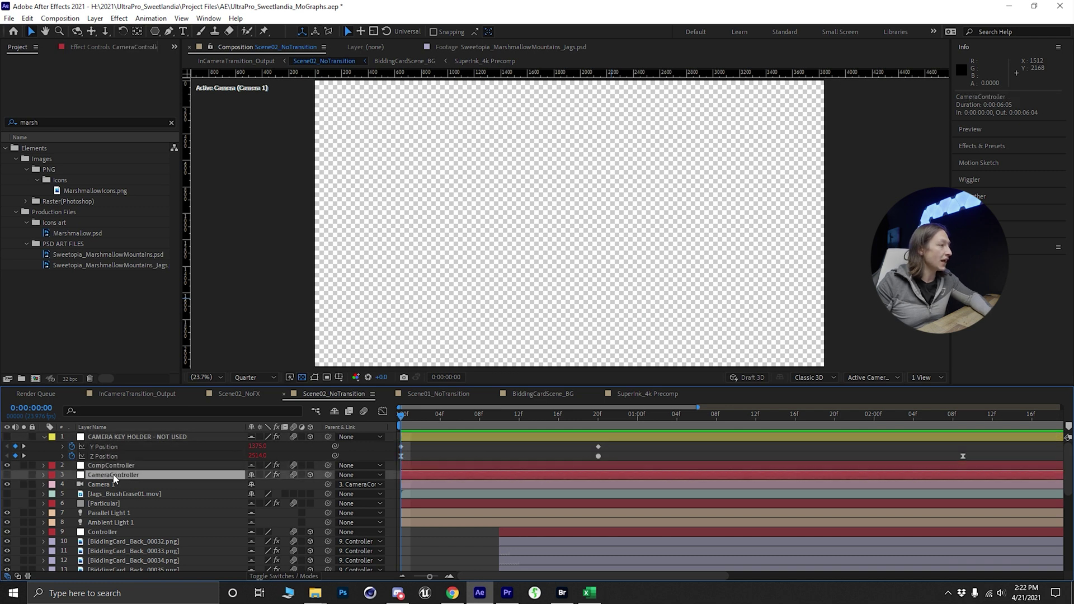
pyautogui.press('u')
pyautogui.click(109, 450)
pyautogui.keyDown('shift'); pyautogui.click(106, 457); pyautogui.keyUp('shift')
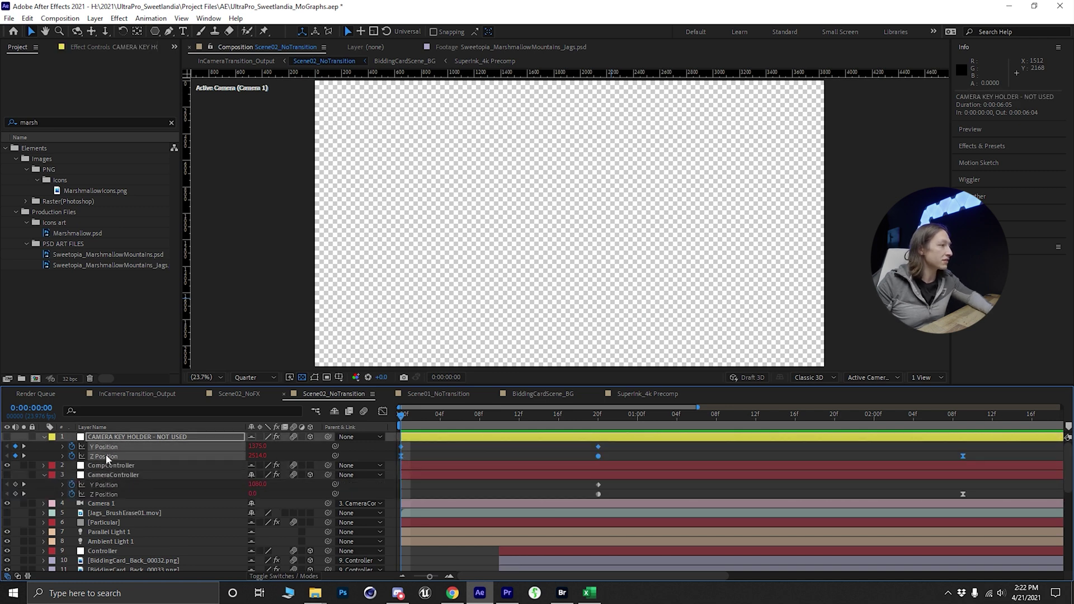
pyautogui.moveTo(424, 446); pyautogui.dragTo(392, 456)
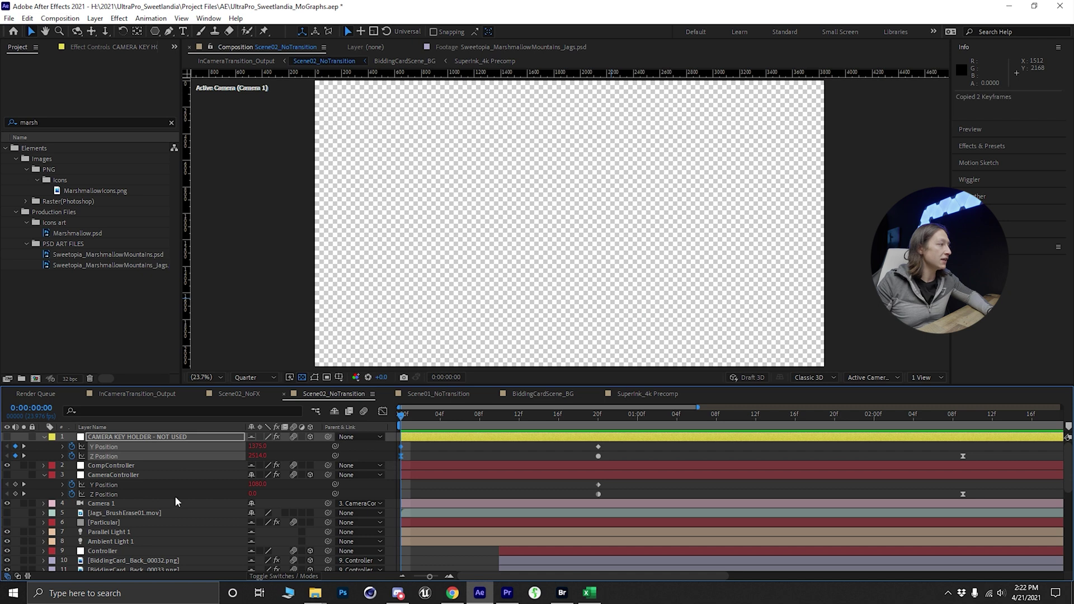
# Paste the copied Y and Z Position keyframes onto CameraController at 0:00:00:00 and preview the camera move.
pyautogui.click(50, 477)
pyautogui.hotkey('ctrl', 'v')
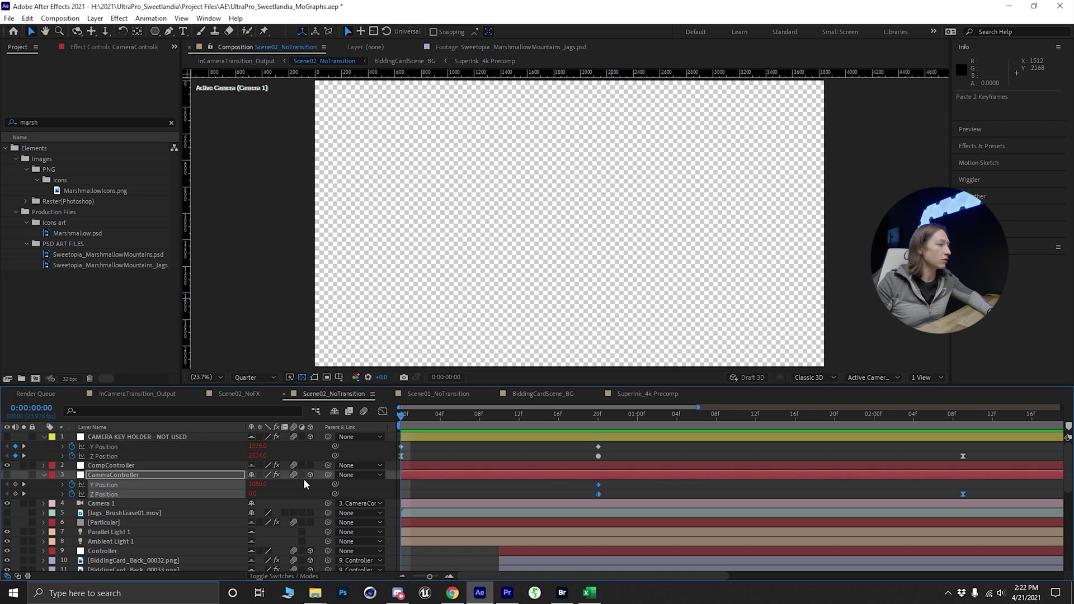
pyautogui.press('space')
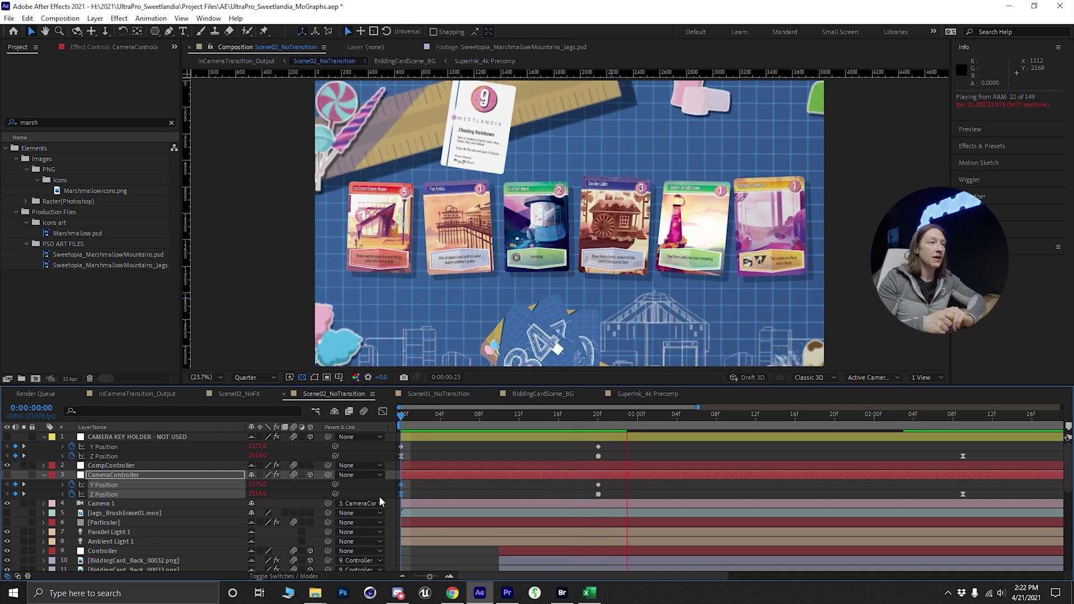
# Inspect the rotation properties of CameraController and Camera 1, including the wiggle expression on Camera 1's Orientation.
pyautogui.press('r')
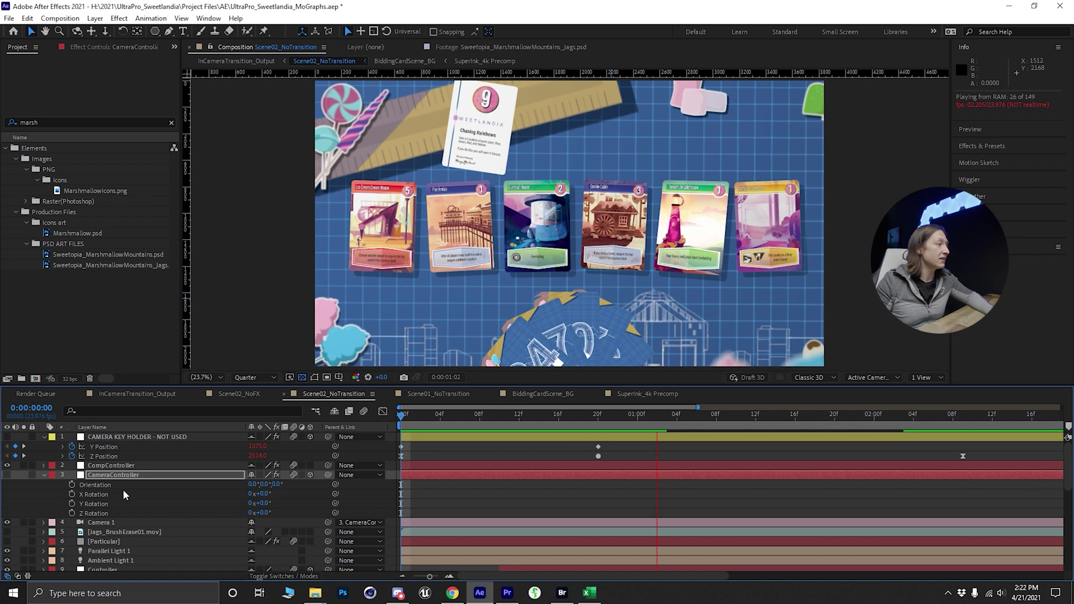
pyautogui.click(110, 522)
pyautogui.press('r')
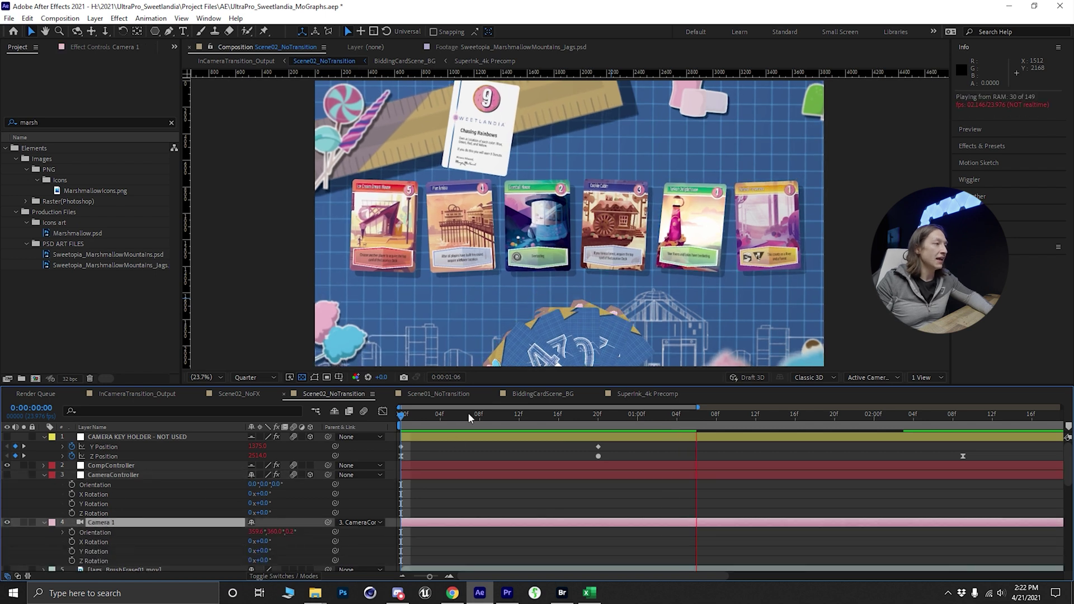
pyautogui.press('pagedown')
pyautogui.click(102, 532)
pyautogui.write('wiggle(.5,.5)')
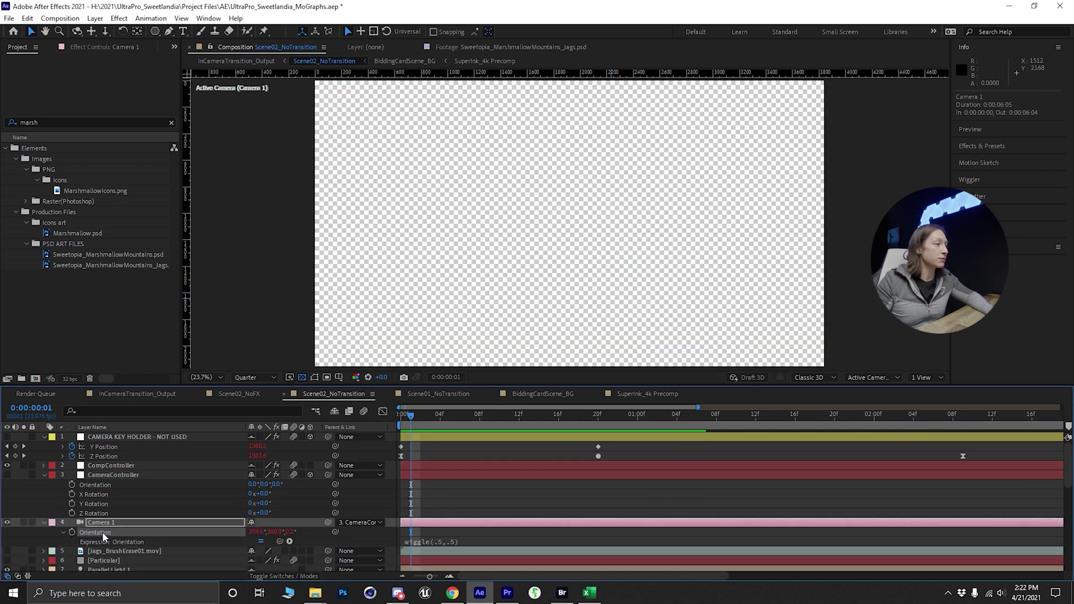
pyautogui.click(463, 546)
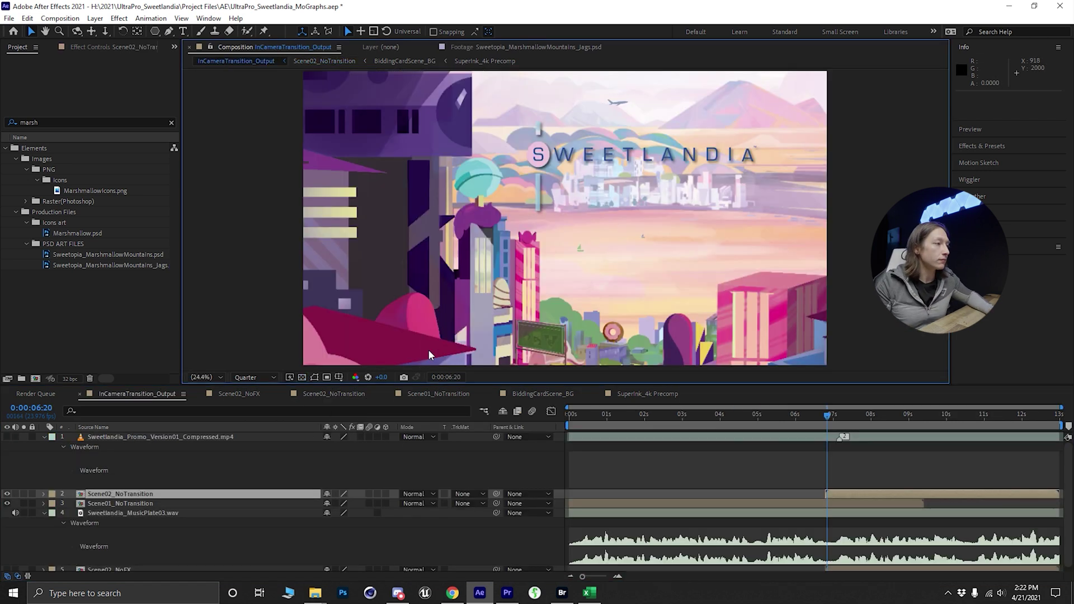
# Play InCameraTransition_Output from the beginning and scrub to 0:00:07:02 to examine the ink wipe between the two scenes.
pyautogui.click(137, 394)
pyautogui.press('Home')
pyautogui.press('space')
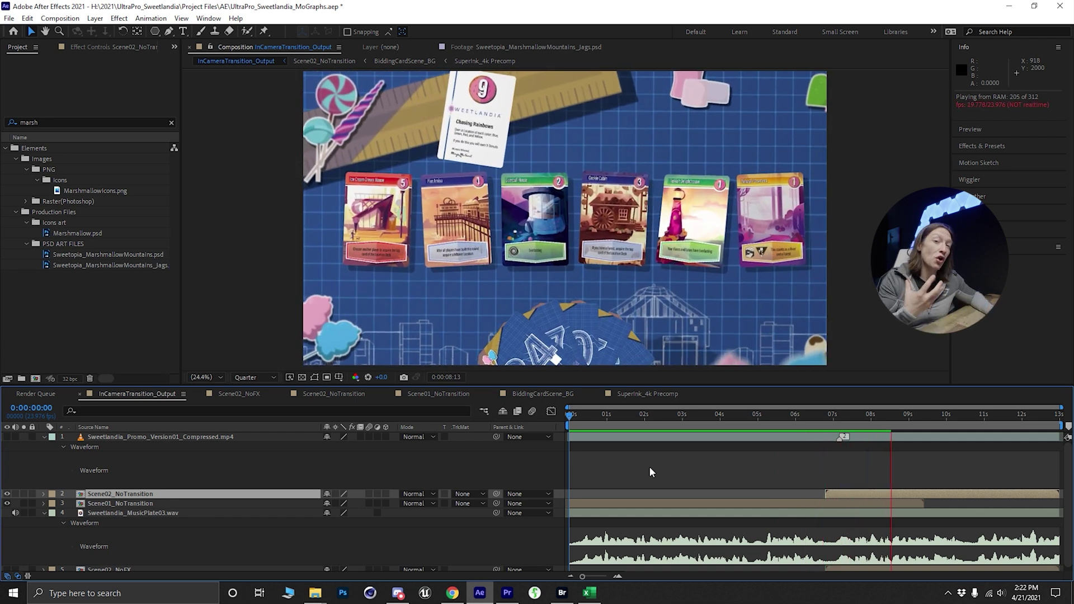
pyautogui.moveTo(817, 421); pyautogui.dragTo(837, 420)
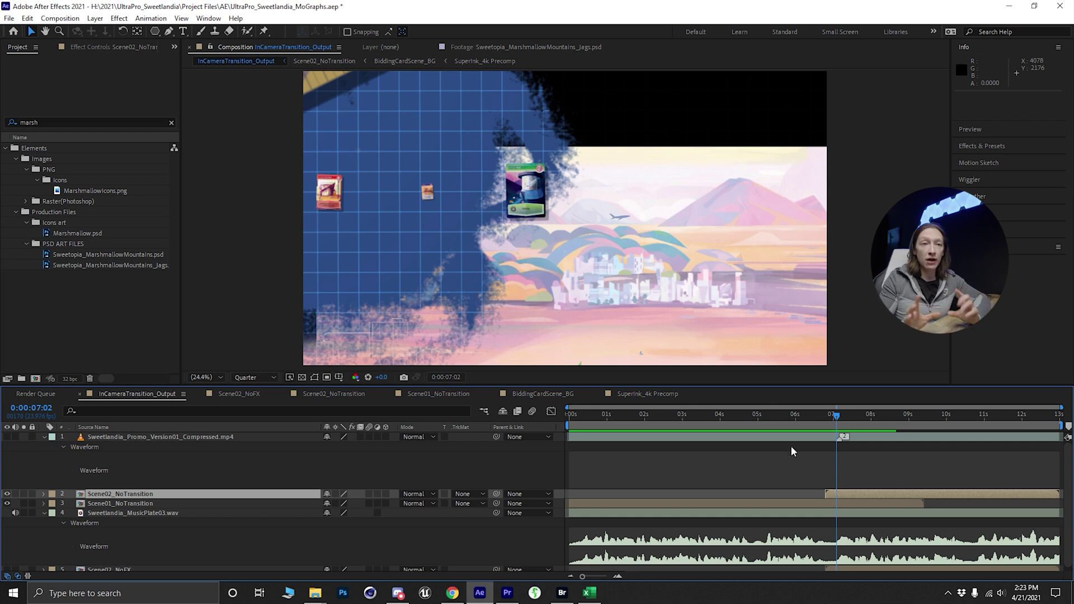
# Open Scene01_NoTransition, make the CLOUDS layer visible and solo it, and scrub to 0:00:07:15.
pyautogui.click(815, 417)
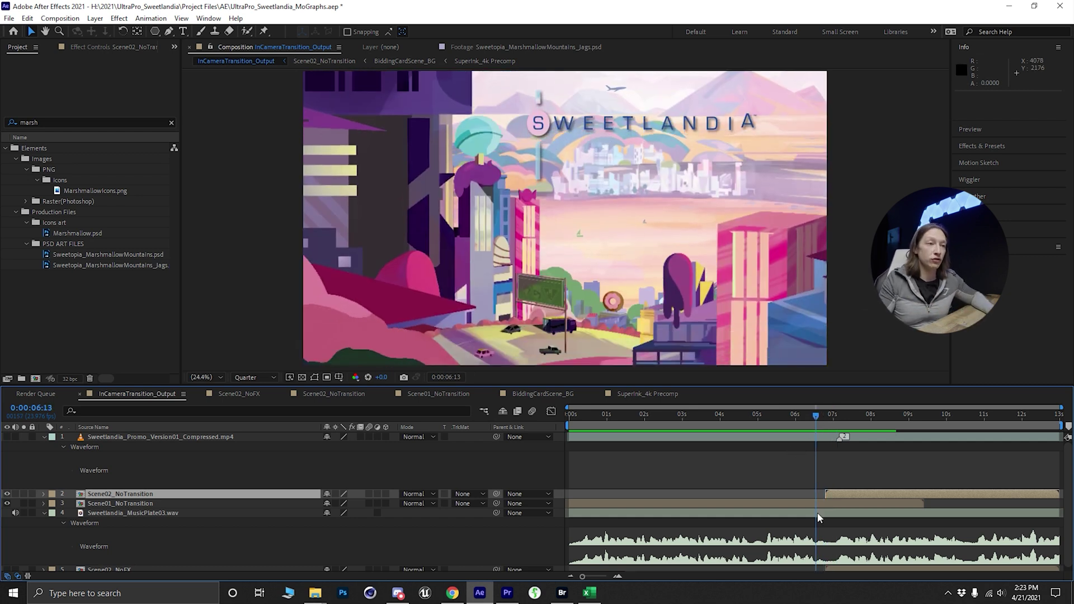
pyautogui.doubleClick(823, 504)
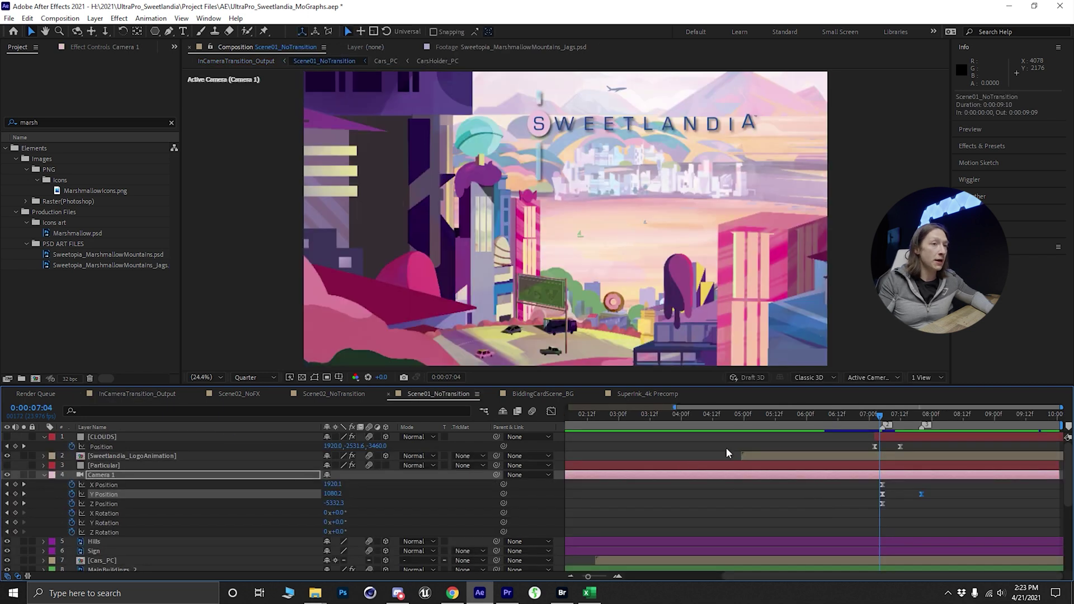
pyautogui.click(102, 437)
pyautogui.moveTo(796, 422); pyautogui.dragTo(829, 425)
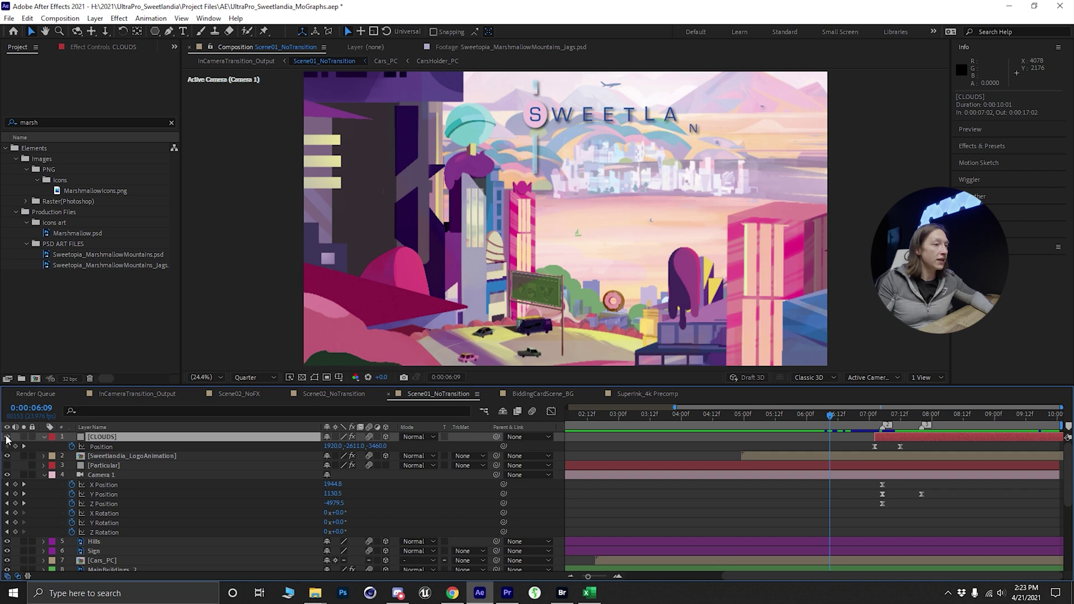
pyautogui.click(24, 437)
pyautogui.moveTo(829, 424); pyautogui.dragTo(908, 442)
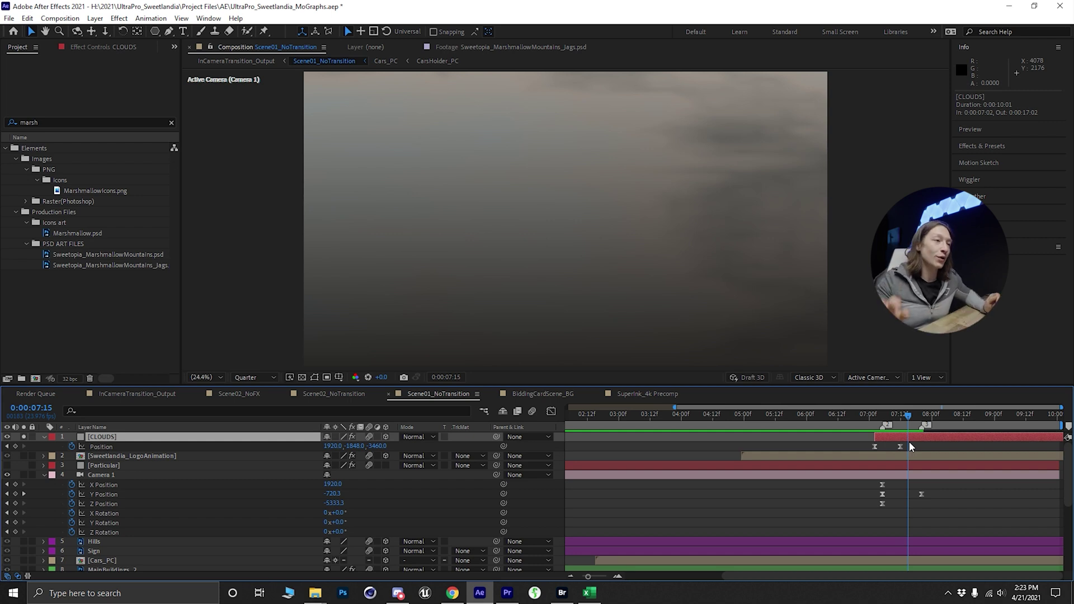
# Show the CLOUDS layer's effect settings, scrub to 0:00:07:16, and switch off its Curves effect to compare the look.
pyautogui.moveTo(888, 415); pyautogui.dragTo(877, 423)
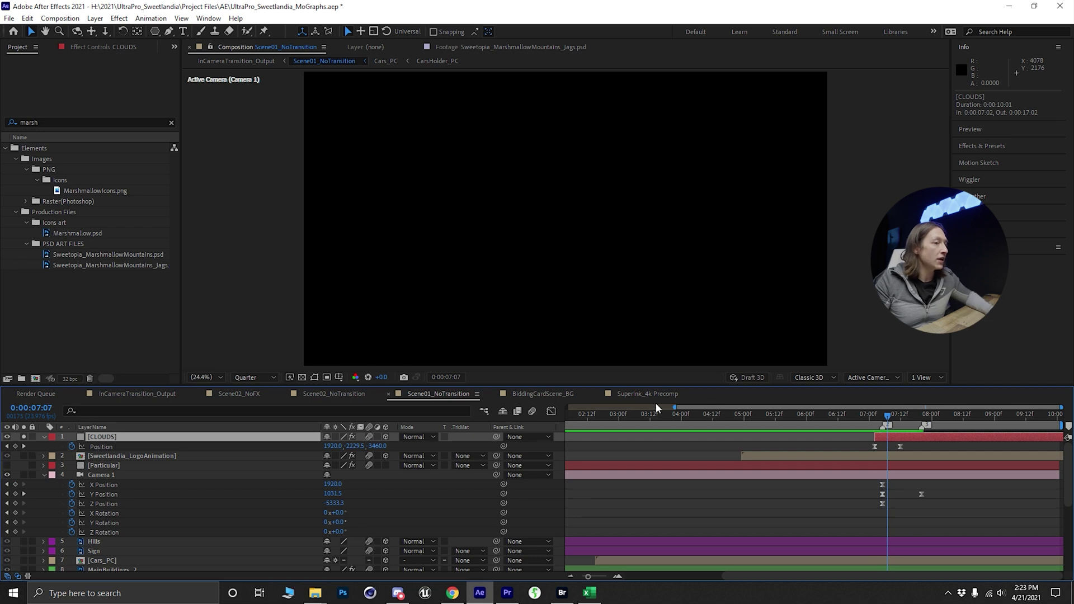
pyautogui.click(112, 47)
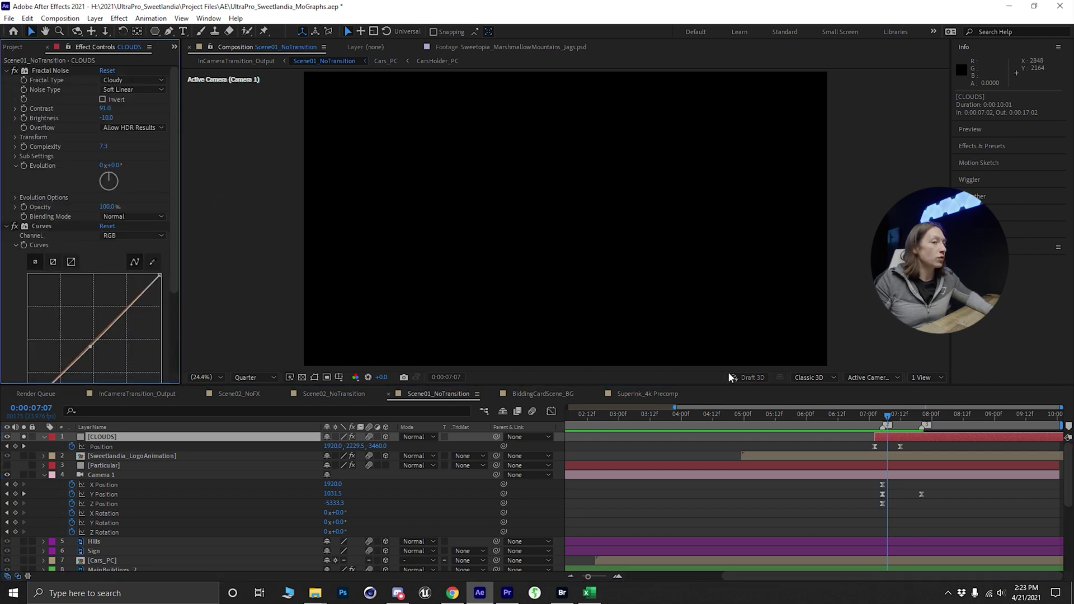
pyautogui.moveTo(893, 422); pyautogui.dragTo(908, 427)
pyautogui.moveTo(894, 423); pyautogui.dragTo(911, 423)
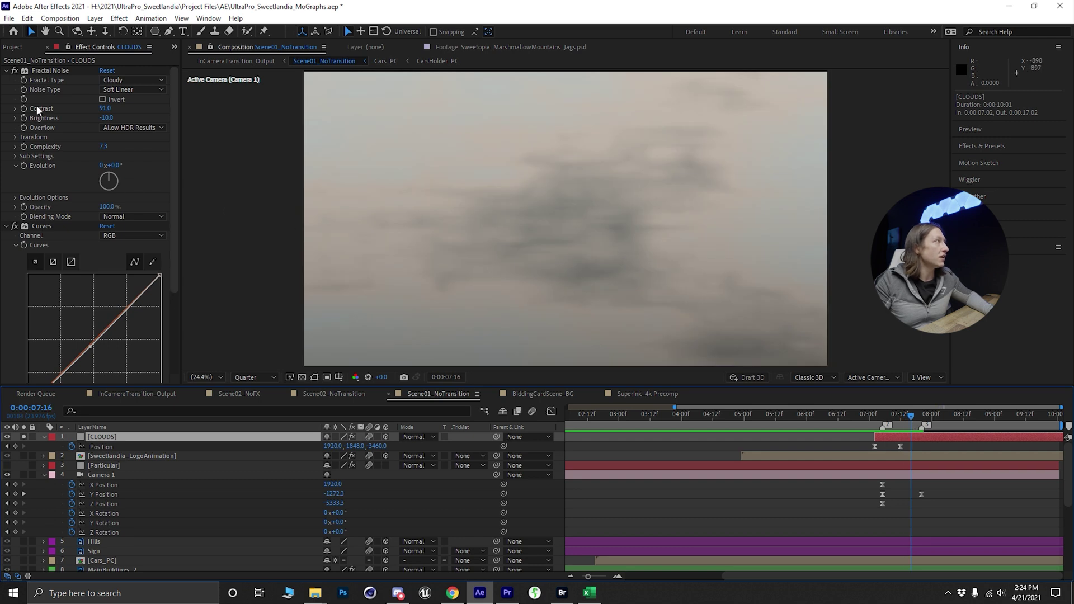
pyautogui.click(15, 225)
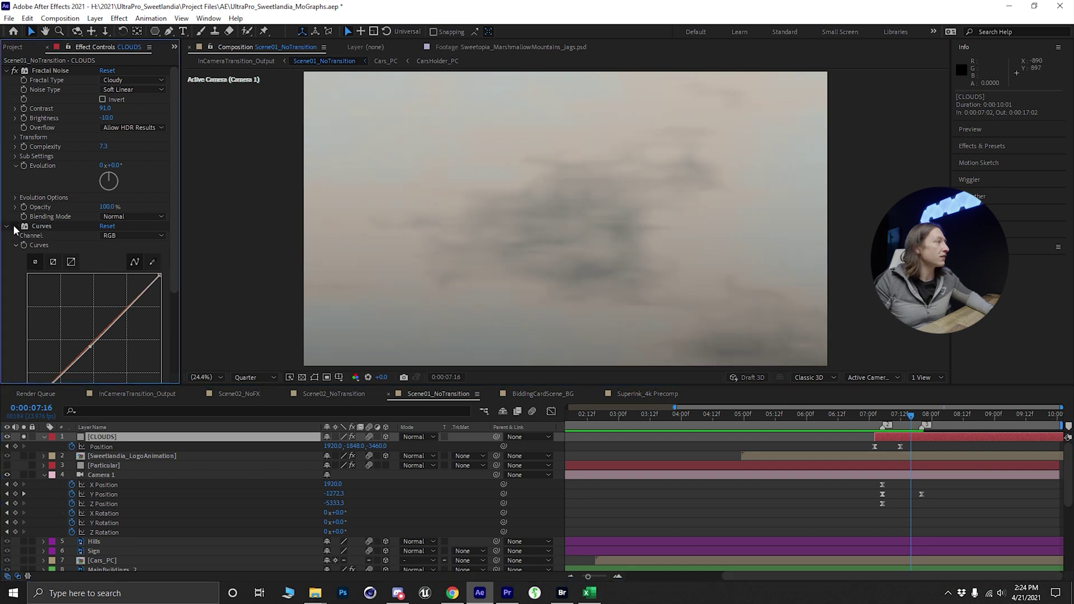
# Collapse the Curves effect, try resetting Fractal Noise on CLOUDS to its defaults, and undo the reset.
pyautogui.click(7, 228)
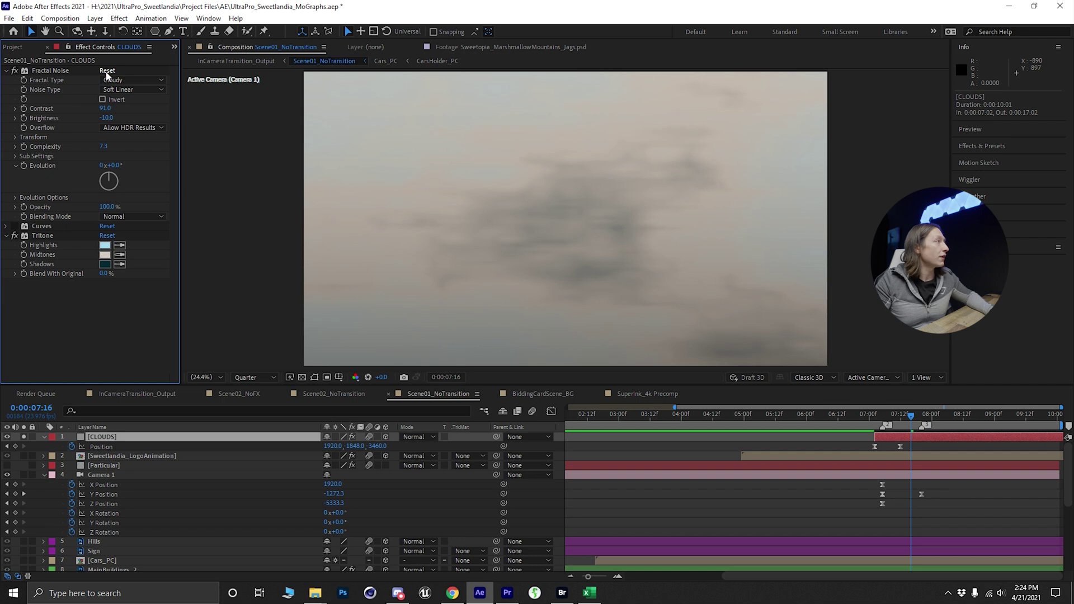
pyautogui.click(107, 70)
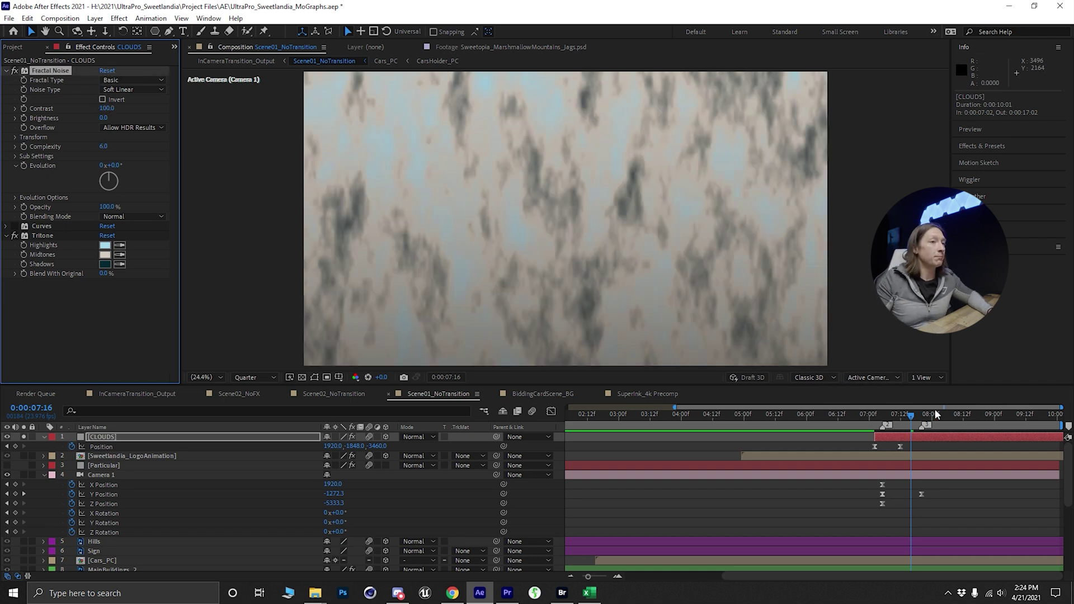
pyautogui.hotkey('ctrl', 'z')
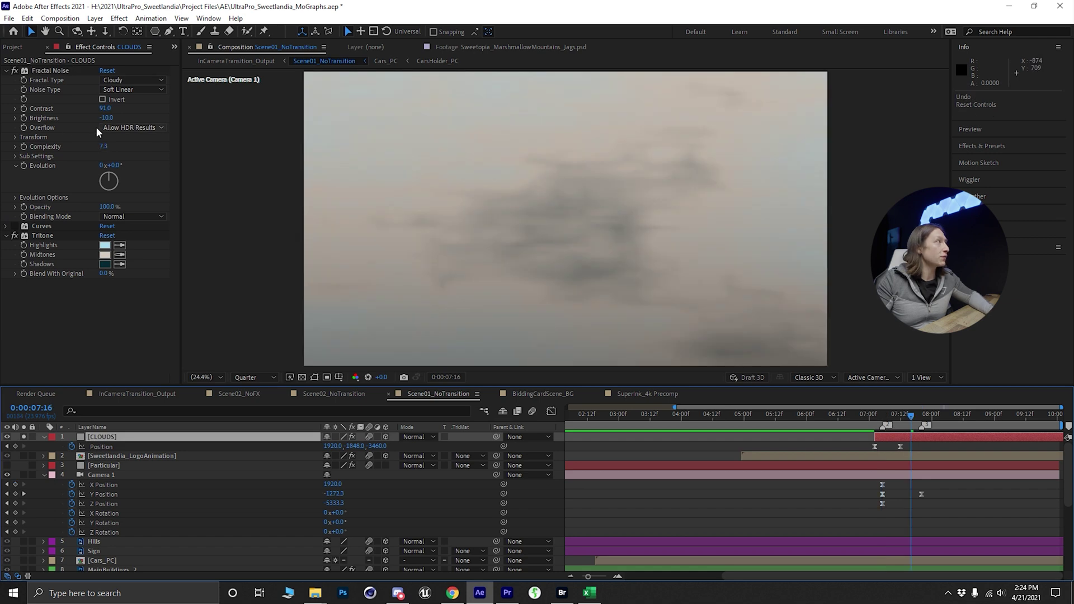
# Expand Fractal Noise's Transform settings, try a Scale Width of 3685, and undo the change.
pyautogui.click(15, 137)
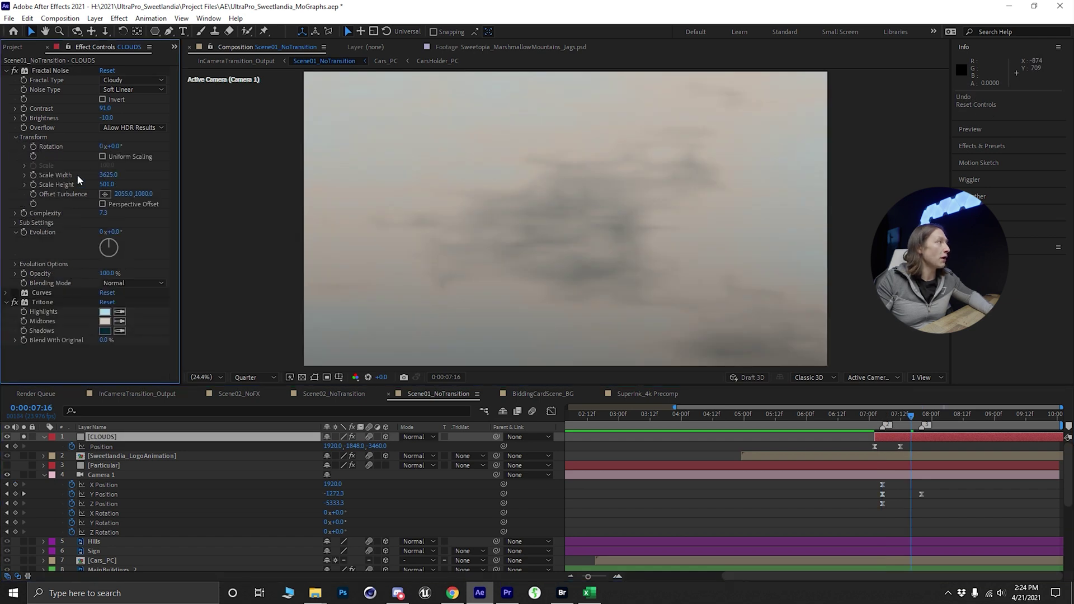
pyautogui.moveTo(119, 179); pyautogui.dragTo(185, 256)
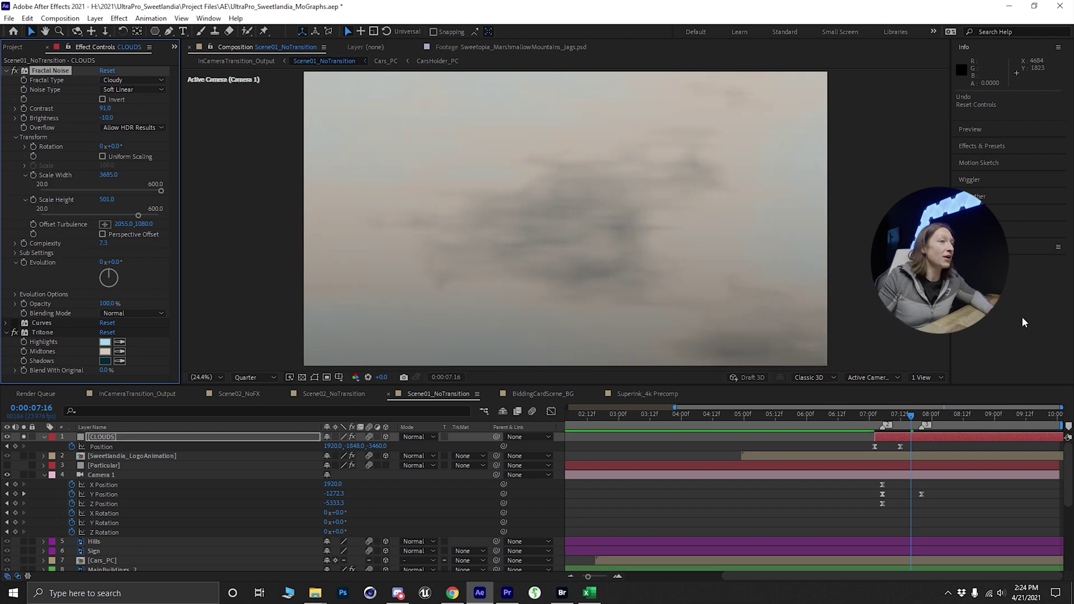
pyautogui.hotkey('ctrl', 'z')
# Scrub between 0:00:07:04 and 0:00:07:15 to check the soloed CLOUDS layer's movement, and turn off its solo.
pyautogui.click(880, 415)
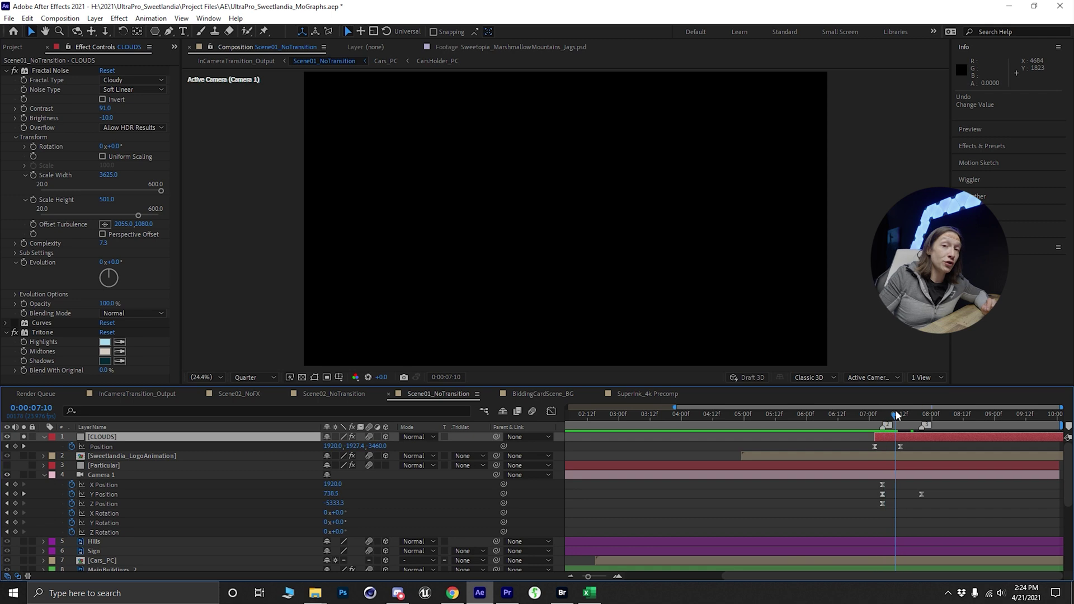
pyautogui.moveTo(881, 417); pyautogui.dragTo(908, 417)
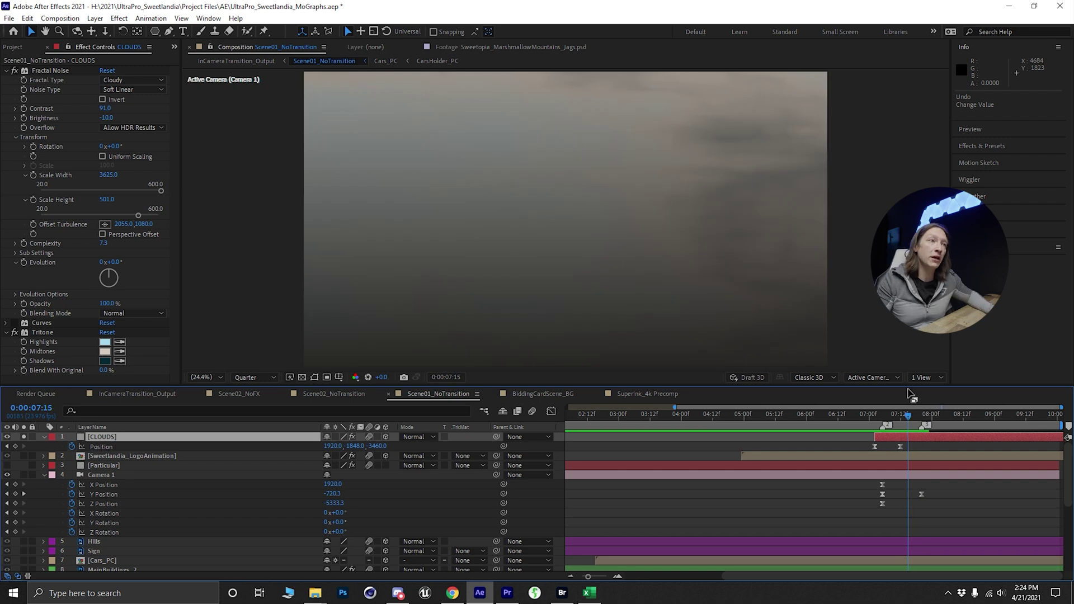
pyautogui.click(877, 414)
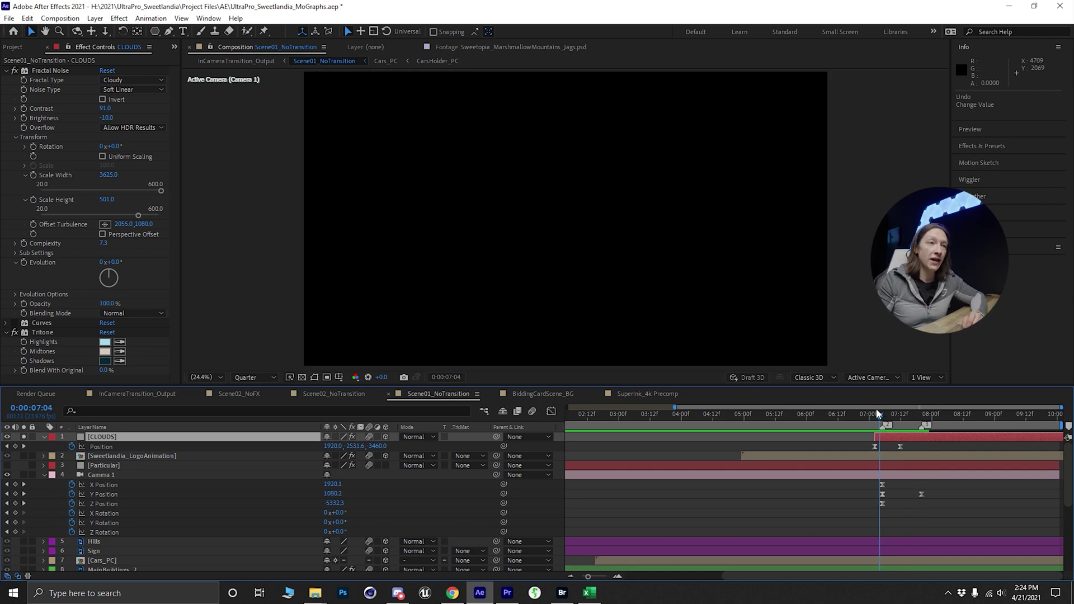
pyautogui.click(905, 423)
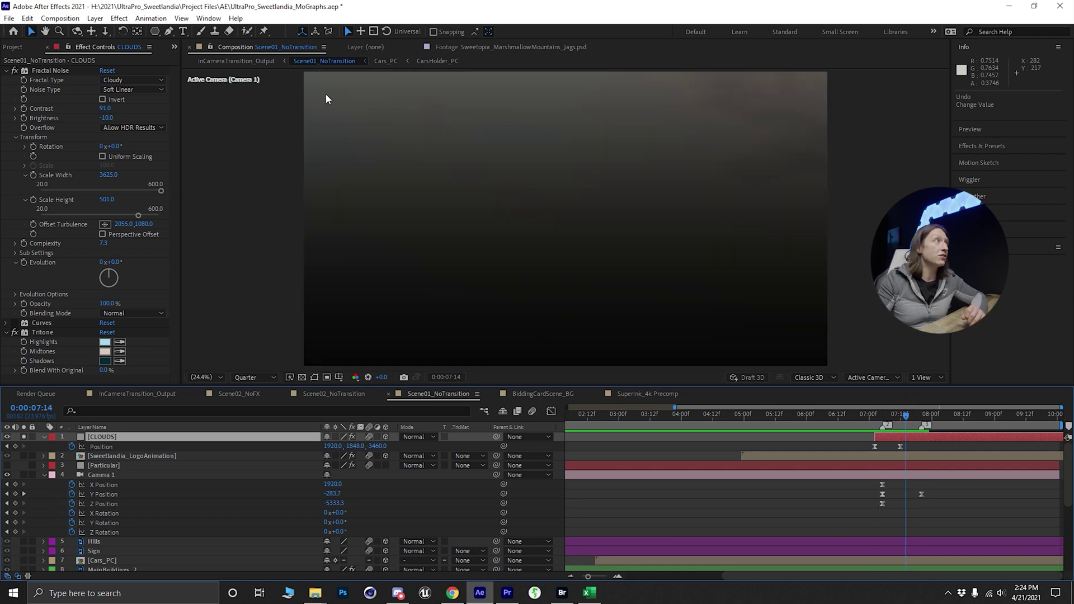
pyautogui.click(23, 437)
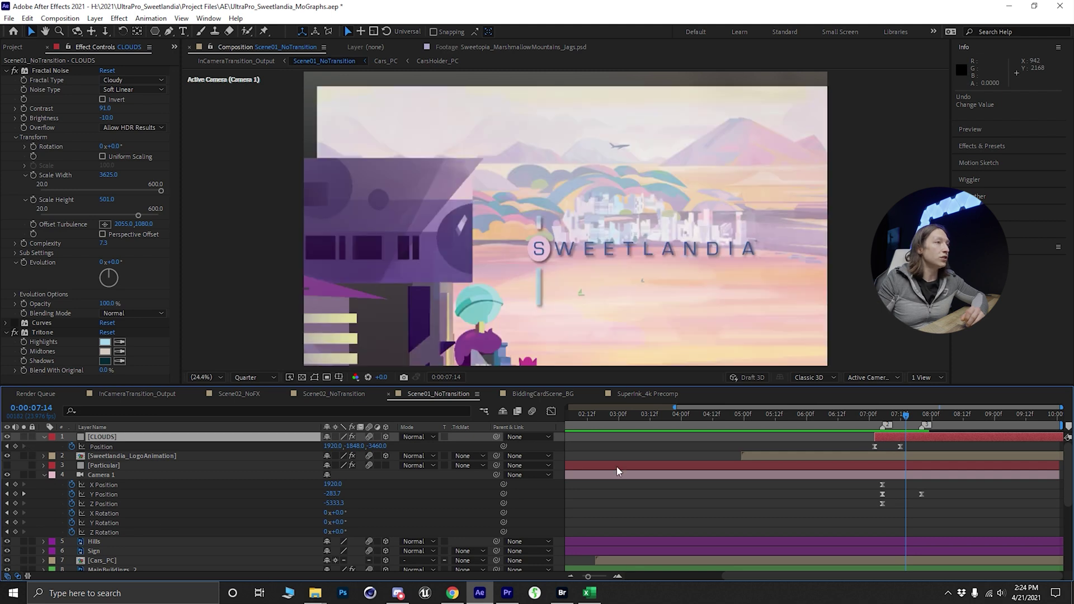
pyautogui.moveTo(880, 419)
pyautogui.mouseDown()
pyautogui.moveTo(929, 428)
pyautogui.moveTo(879, 424)
pyautogui.mouseUp()
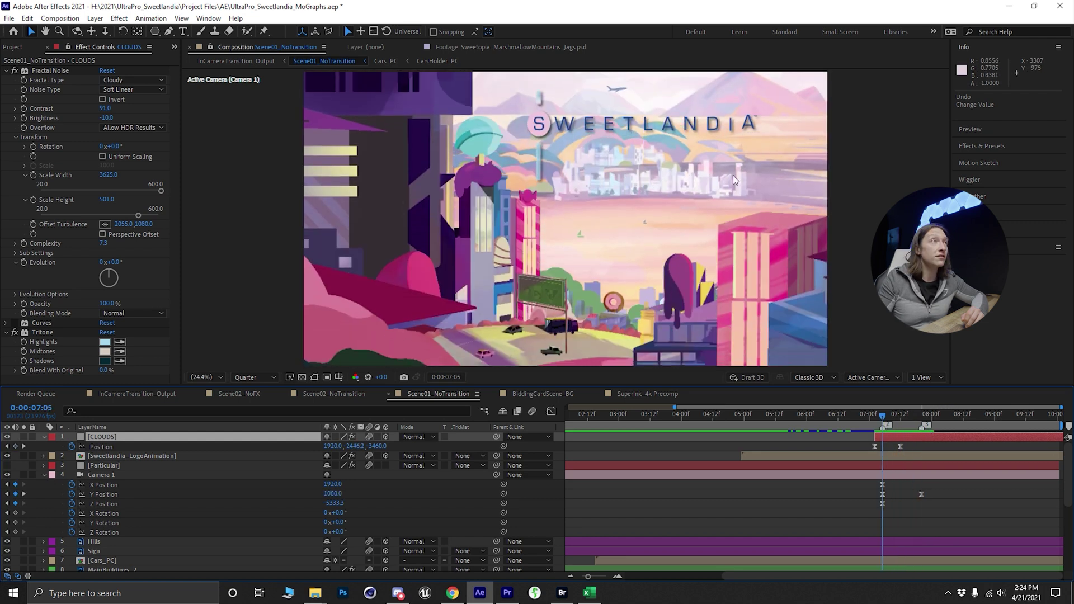
# Open InCameraTransition_Output and play the transition from 0:00:05:19.
pyautogui.click(242, 64)
pyautogui.moveTo(813, 429); pyautogui.dragTo(787, 414)
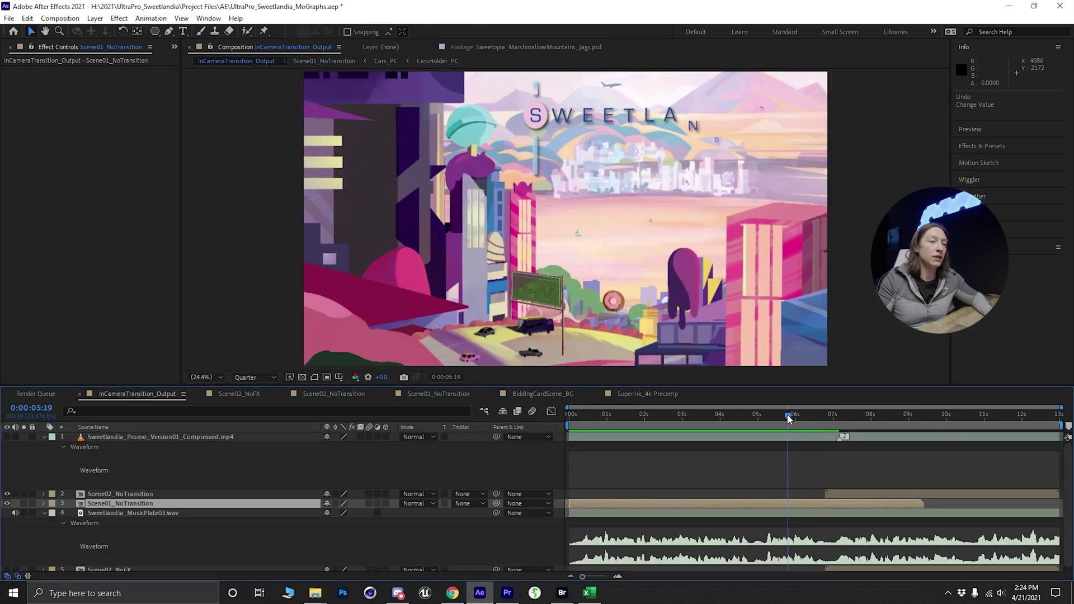
pyautogui.press('space')
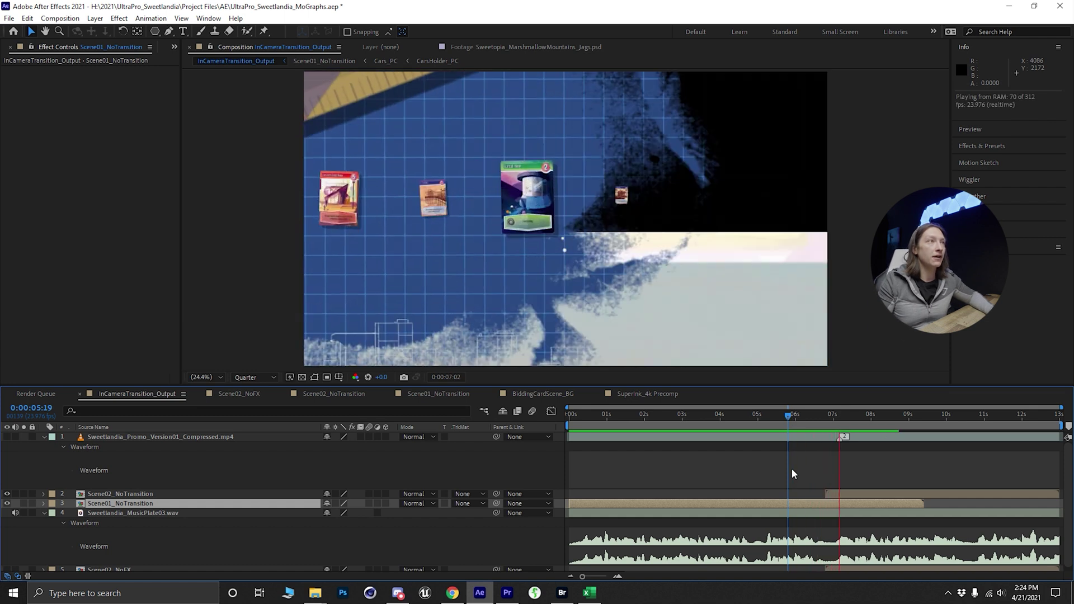
# Enable motion blur for the Scene01_NoTransition and Scene02_NoTransition layers in the output composition, and save the project.
pyautogui.moveTo(825, 424); pyautogui.dragTo(804, 421)
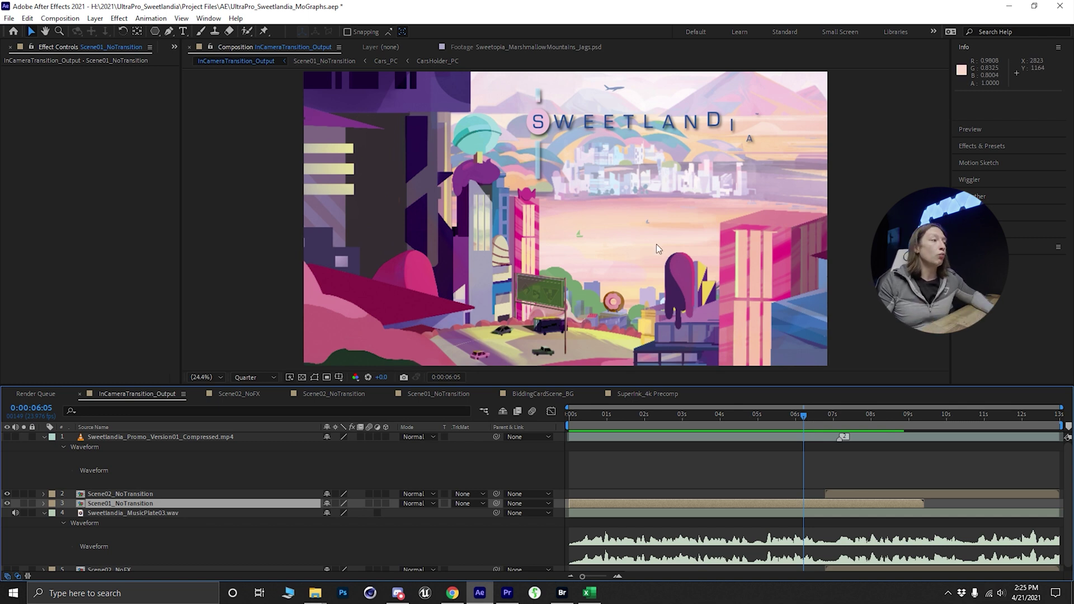
pyautogui.moveTo(365, 503); pyautogui.dragTo(367, 495)
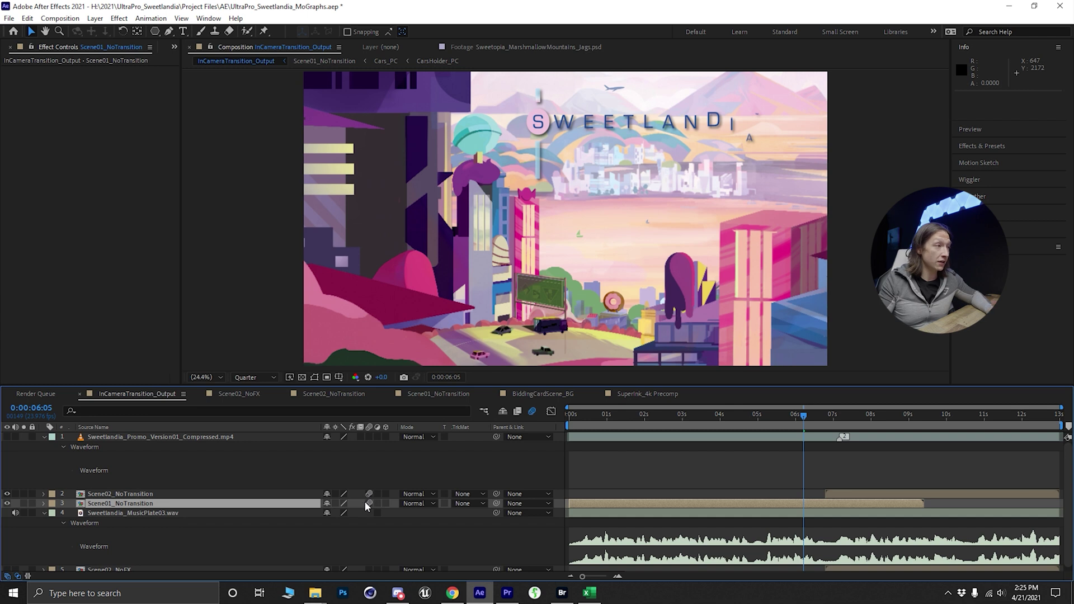
pyautogui.hotkey('ctrl', 'a')
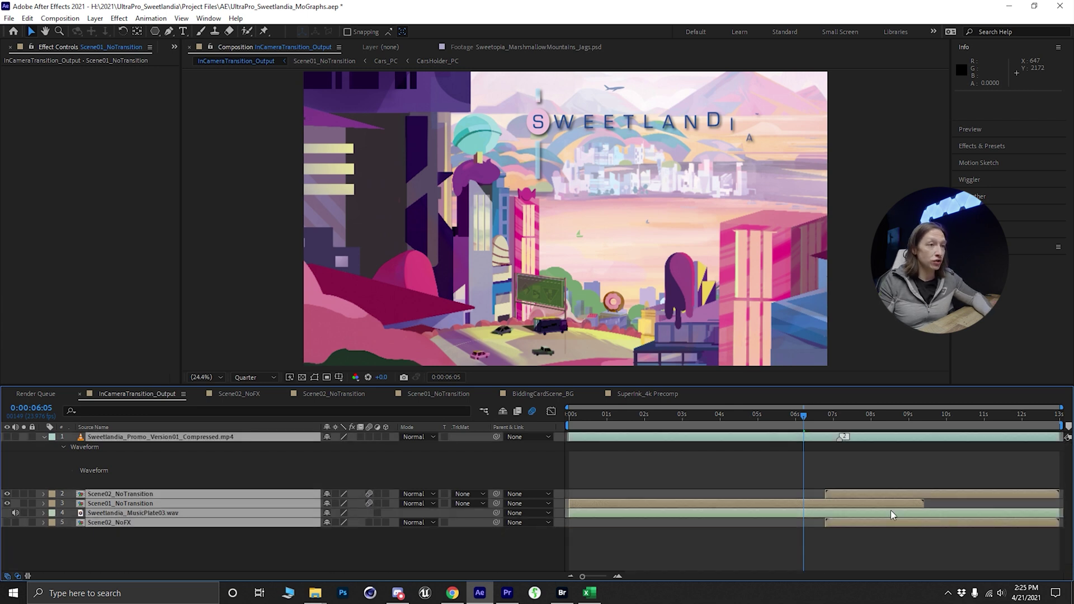
pyautogui.moveTo(807, 436); pyautogui.dragTo(795, 428)
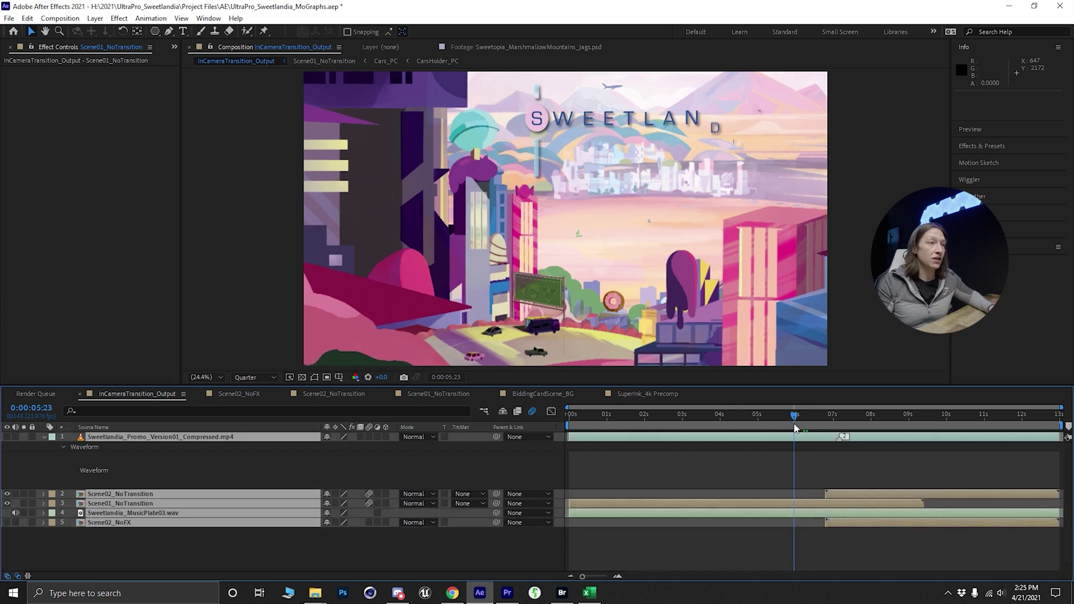
pyautogui.hotkey('ctrl', 's')
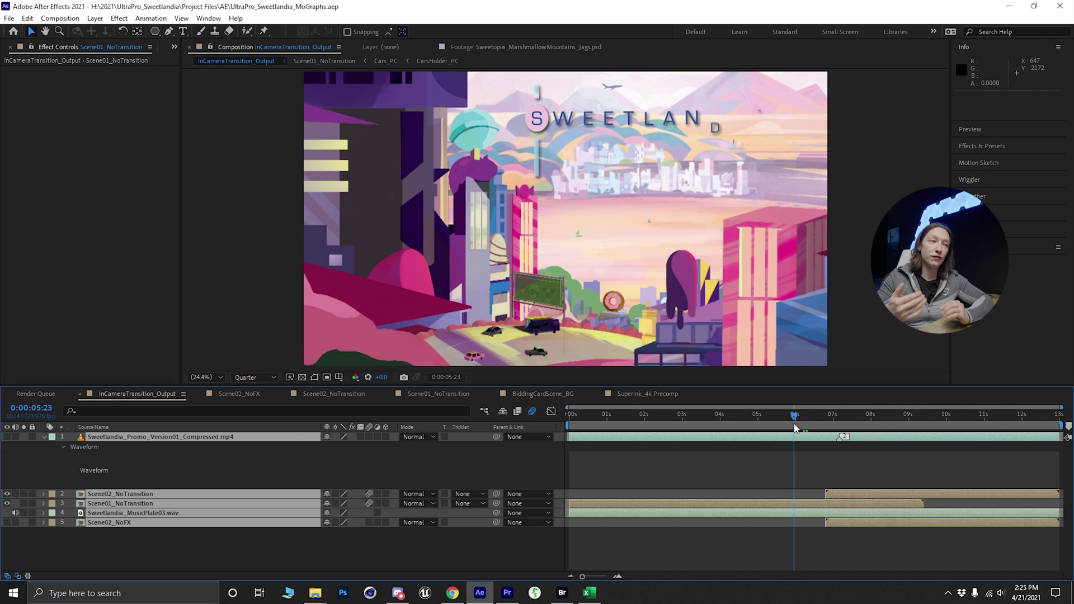
# Preview the scene transition in the output composition with motion blur enabled.
pyautogui.moveTo(808, 427); pyautogui.dragTo(740, 426)
pyautogui.press('space')
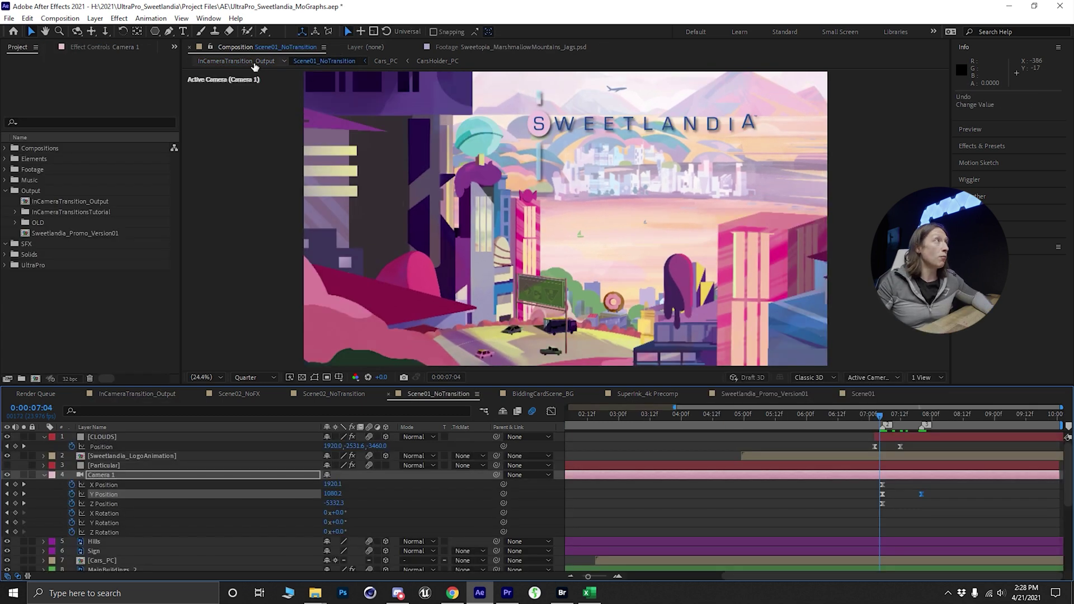
# Return to InCameraTransition_Output and play the transition from 0:00:04:14.
pyautogui.click(254, 66)
pyautogui.moveTo(817, 417); pyautogui.dragTo(755, 428)
pyautogui.press('space')
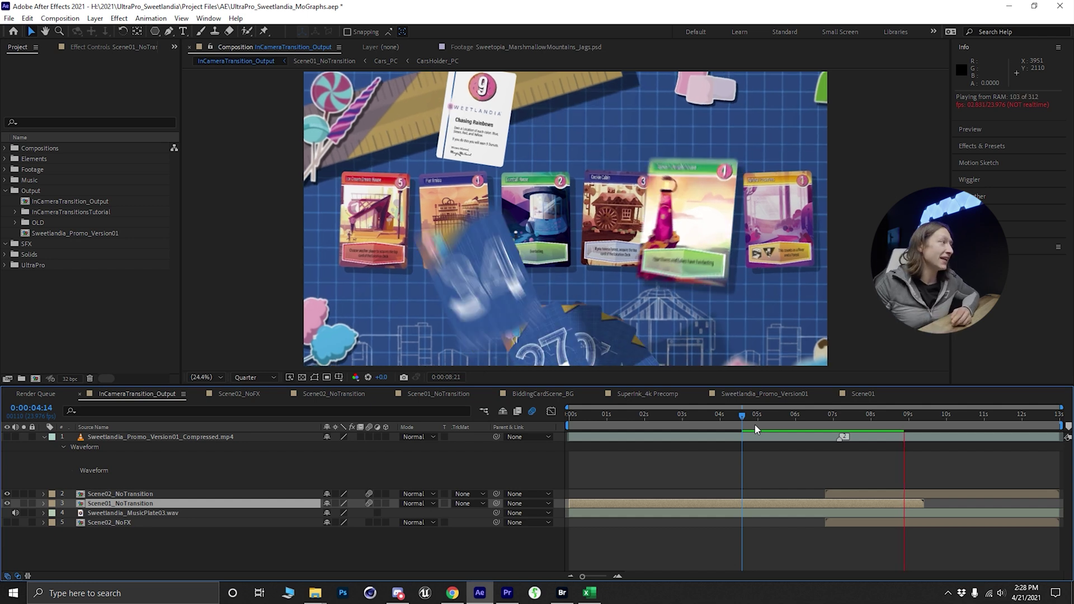
# Delete the Sweetlandia_Promo_Version01_Compressed.mp4 reference layer from InCameraTransition_Output.
pyautogui.click(220, 437)
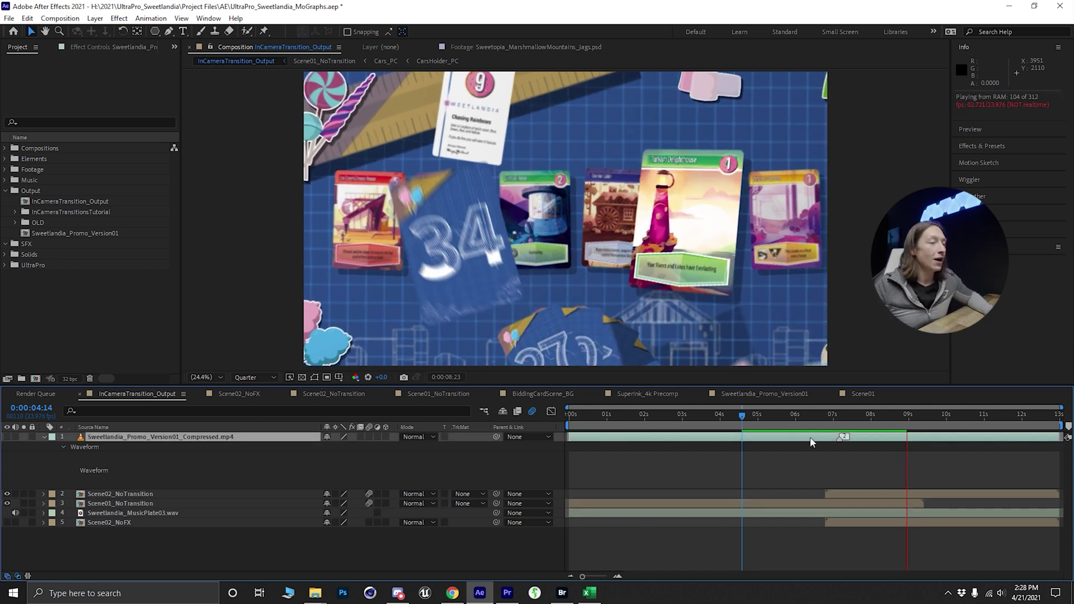
pyautogui.click(825, 428)
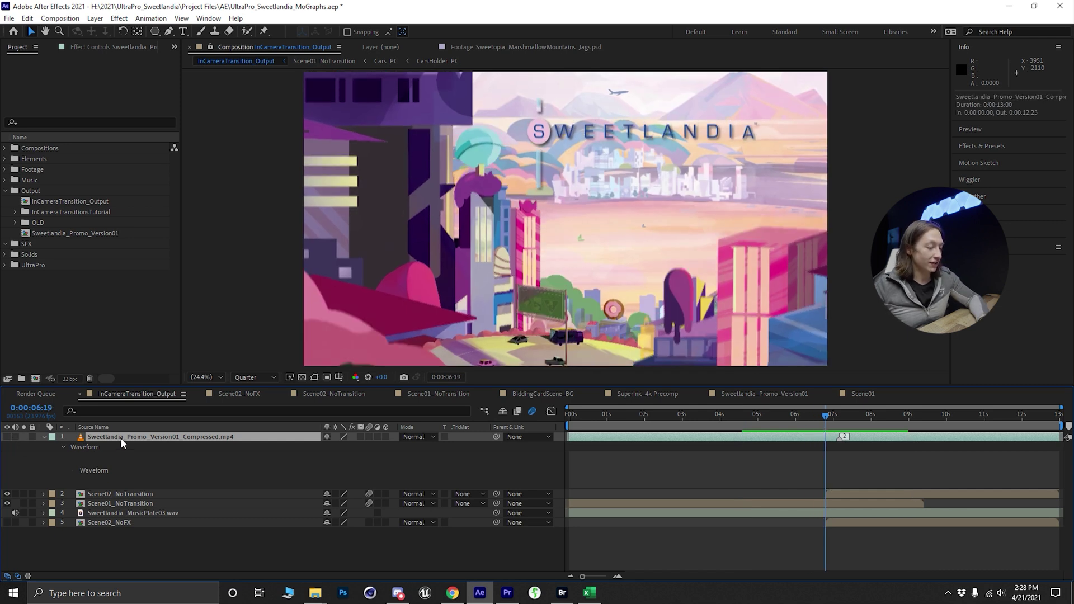
pyautogui.press('Delete')
# Play the cleaned-up output composition from 0:00:04:20 to review the finished transition.
pyautogui.moveTo(758, 421); pyautogui.dragTo(752, 429)
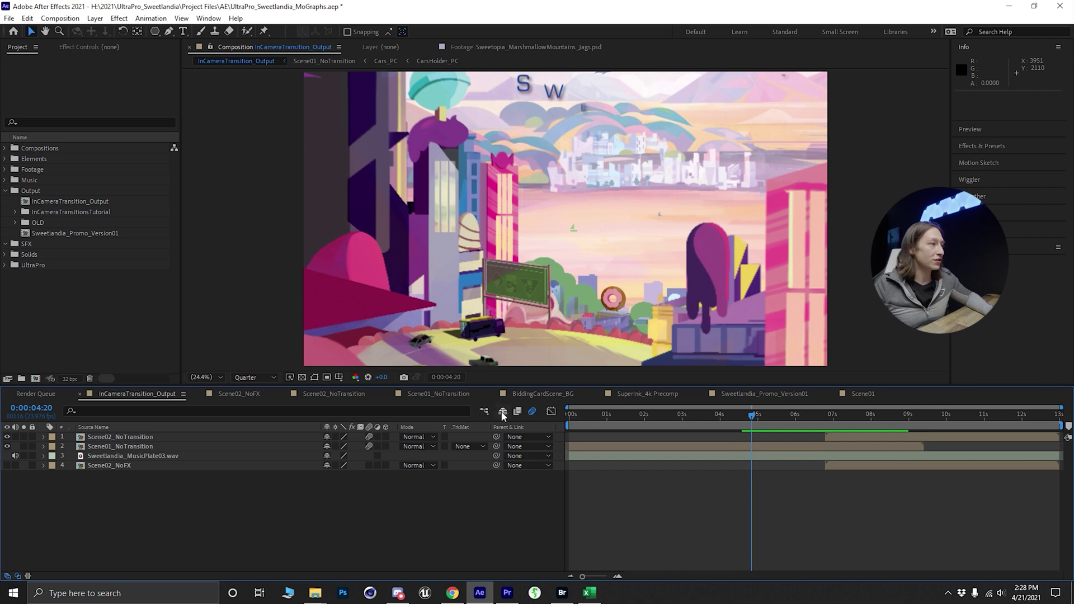
pyautogui.press('space')
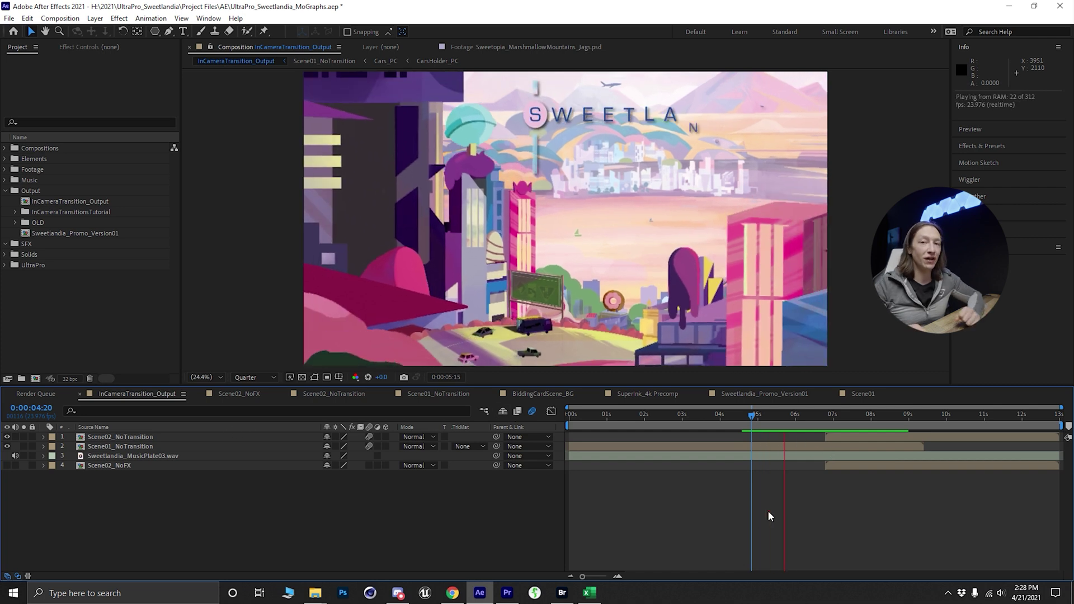